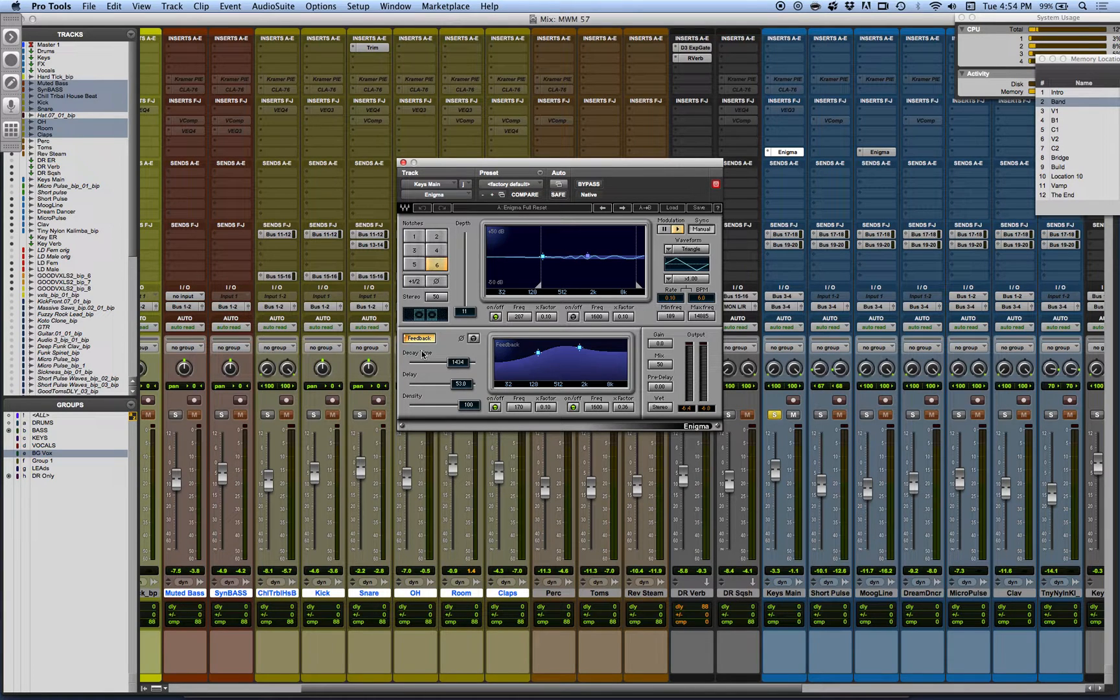
Step: Play the mix and compare the Keys Main track with the Enigma effect bypassed and active
key("space")
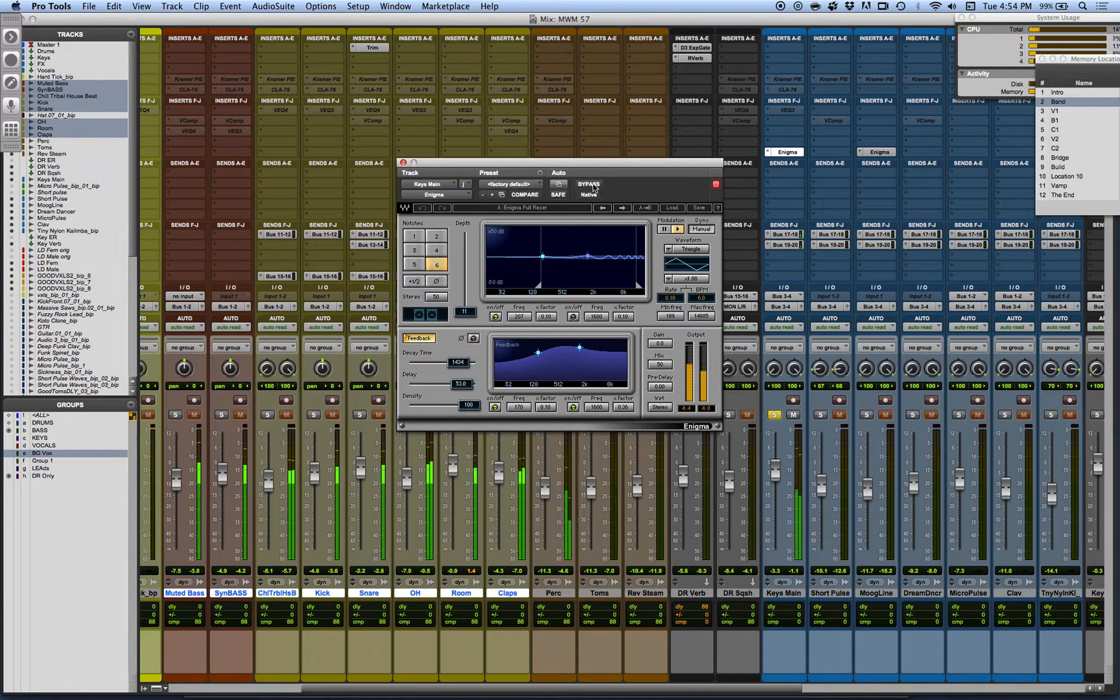
left_click(589, 184)
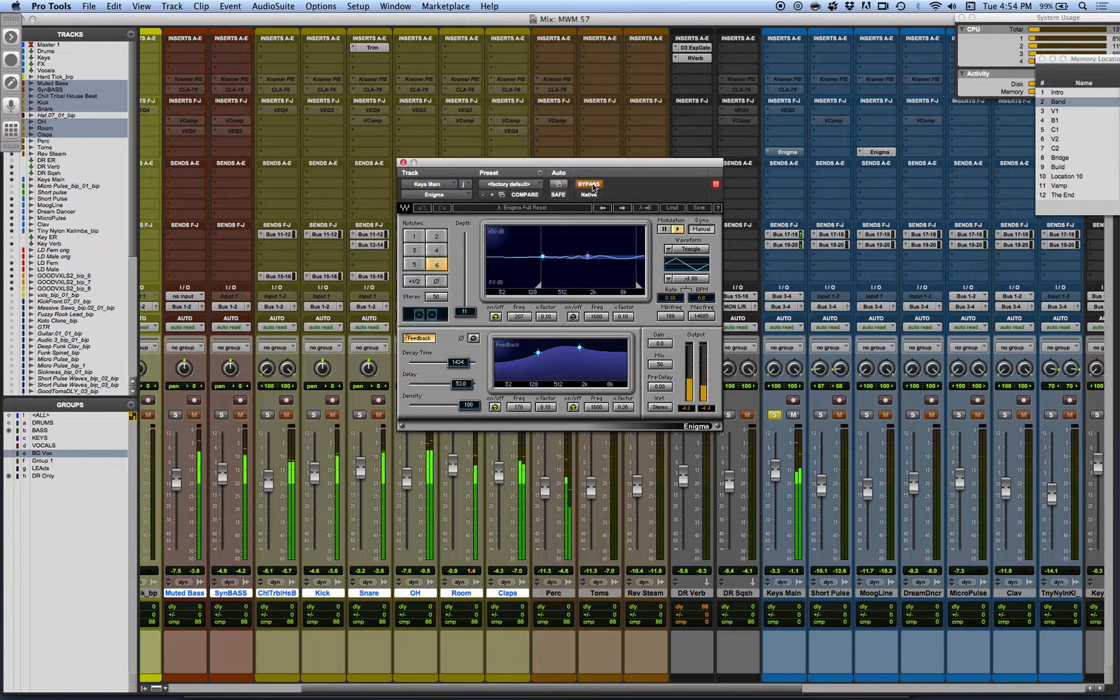
left_click(589, 184)
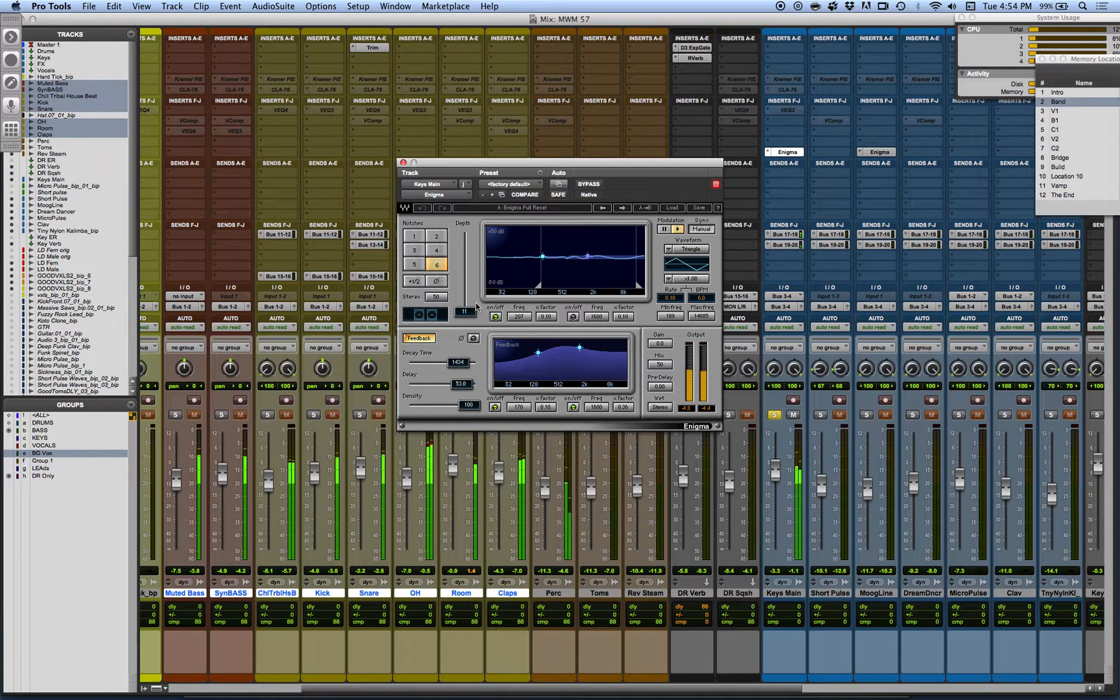
Step: Audition Enigma's notch counts 1, 3, 5, 6 and 2 on the Keys Main track, settling on 4 notches
left_click(414, 237)
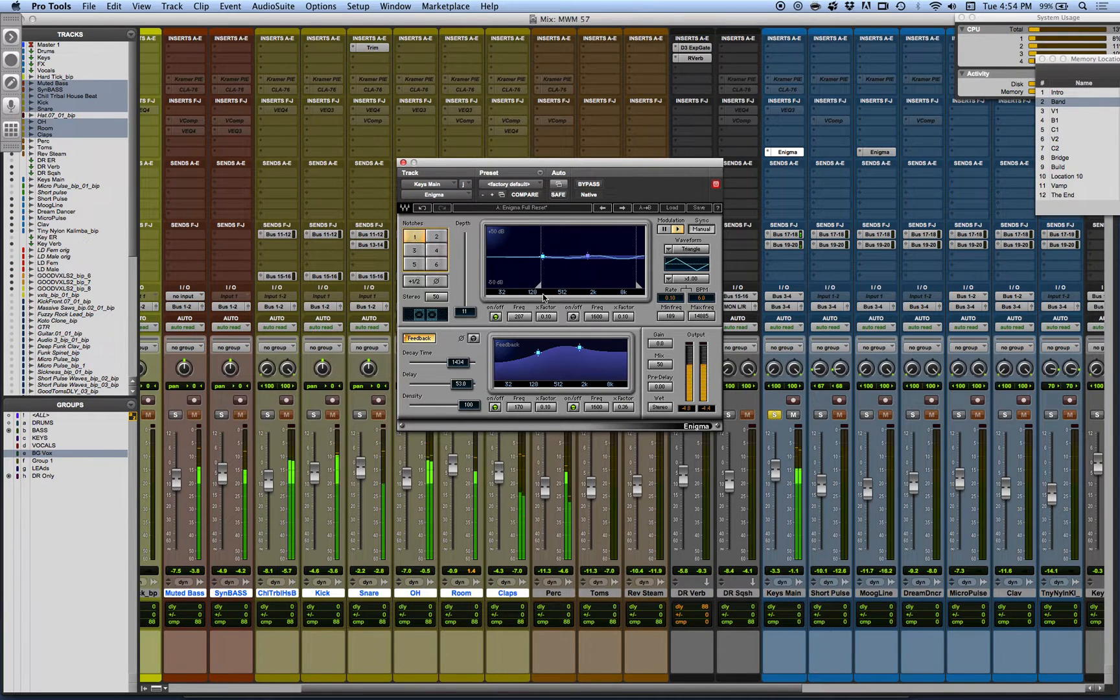
left_click(414, 250)
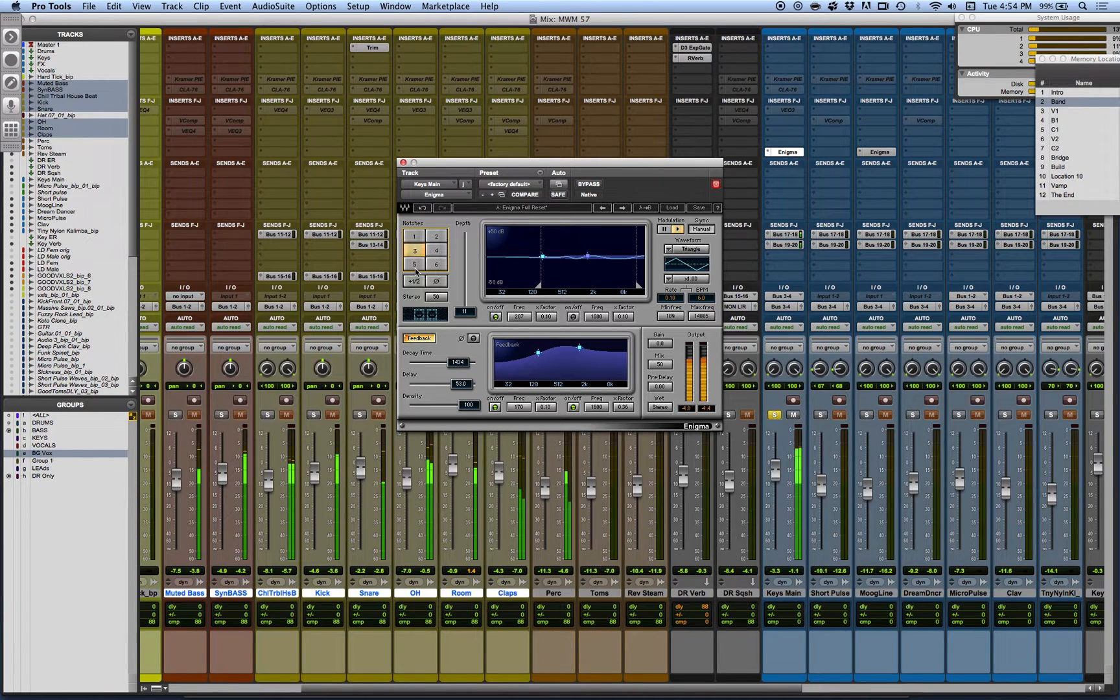
left_click(415, 264)
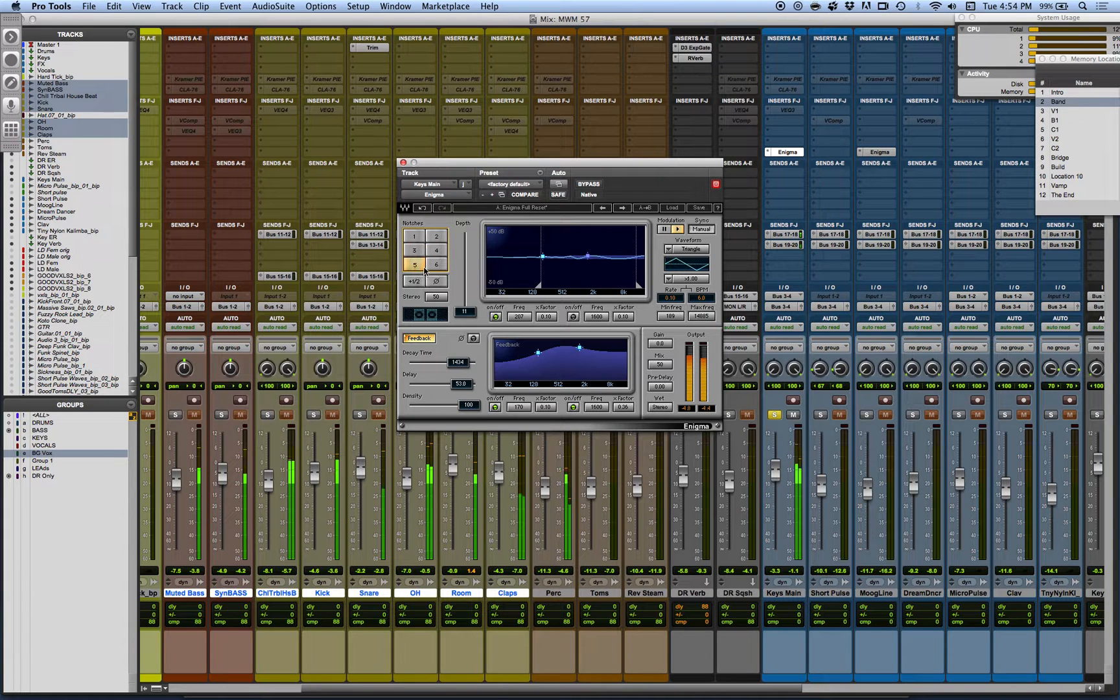
left_click(437, 264)
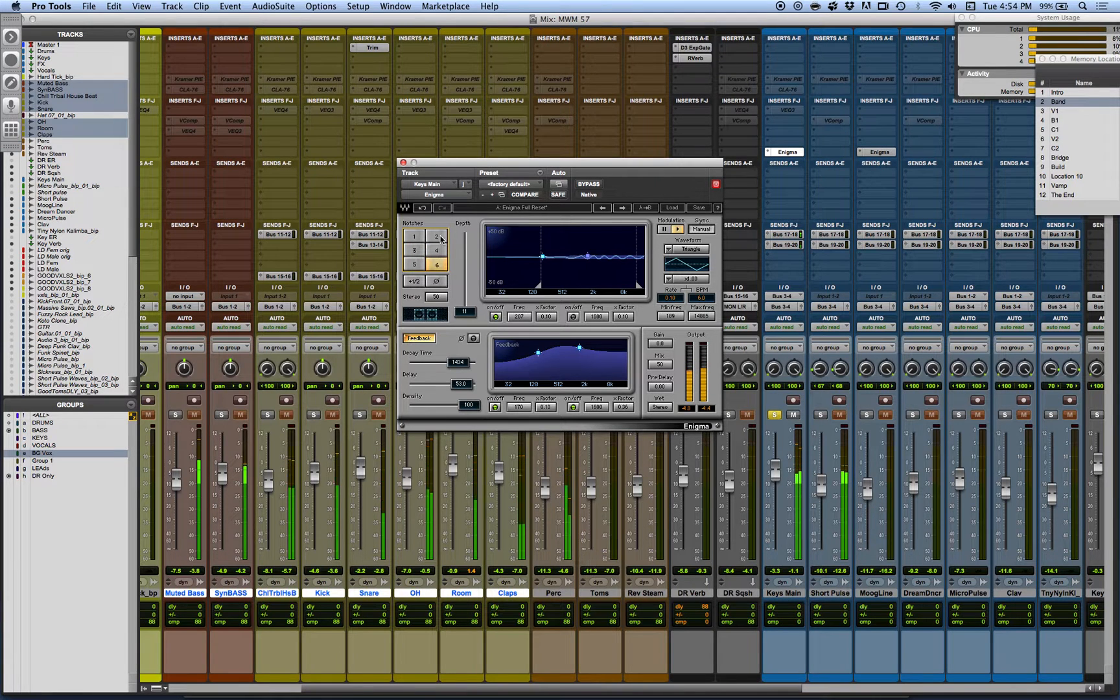
left_click(439, 237)
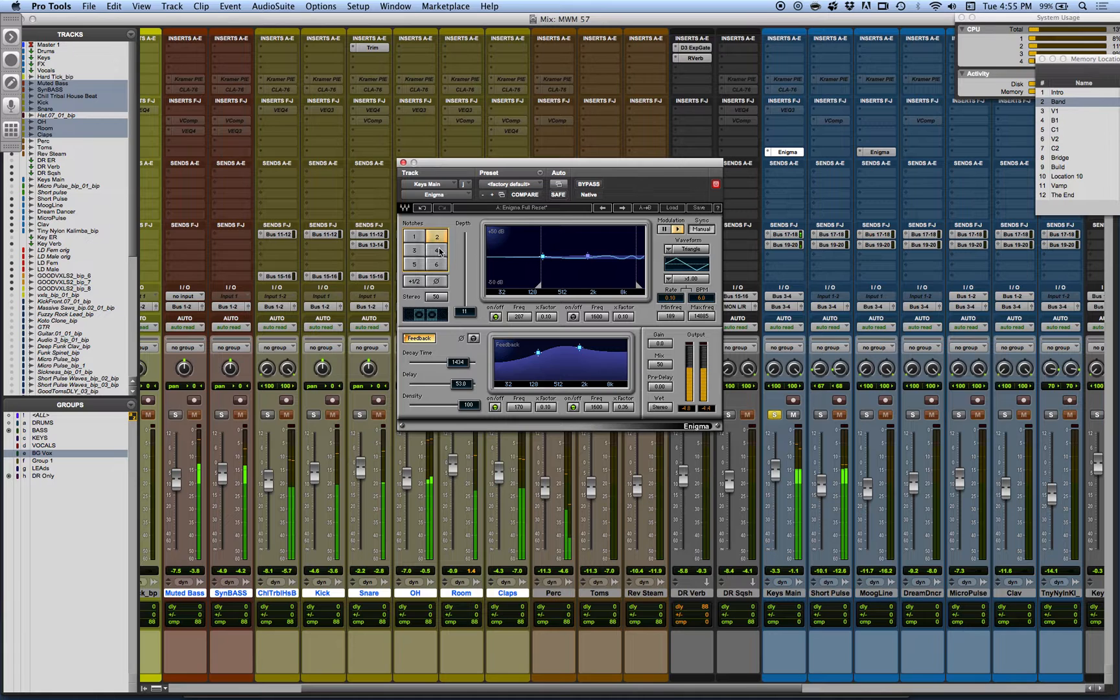
left_click(439, 251)
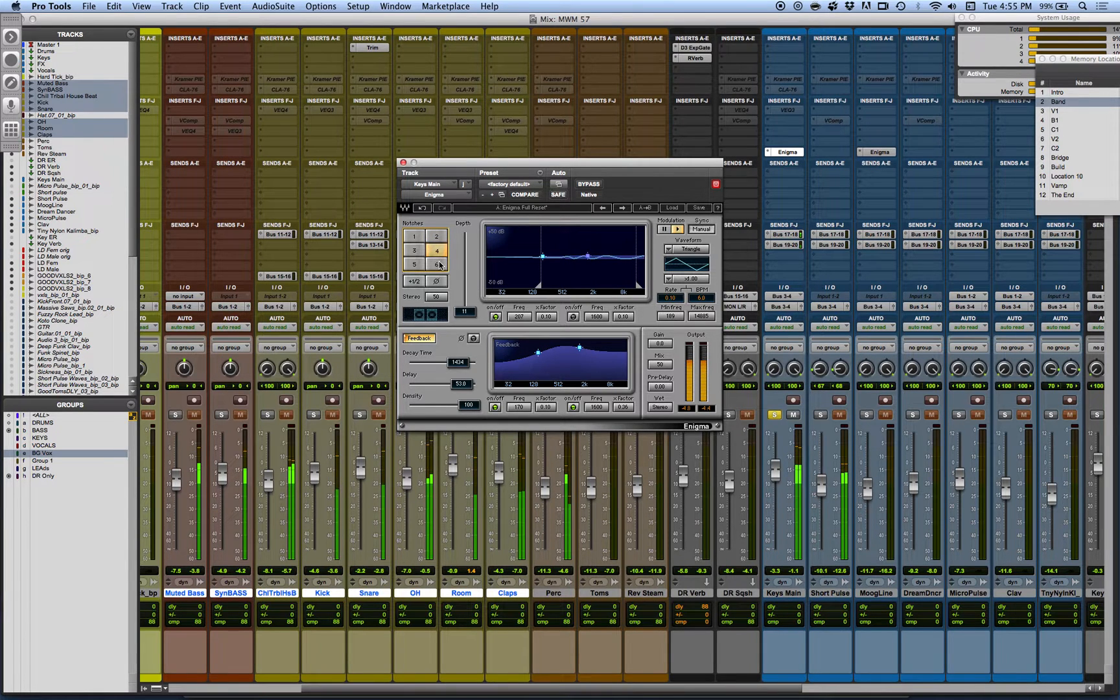
left_click(438, 265)
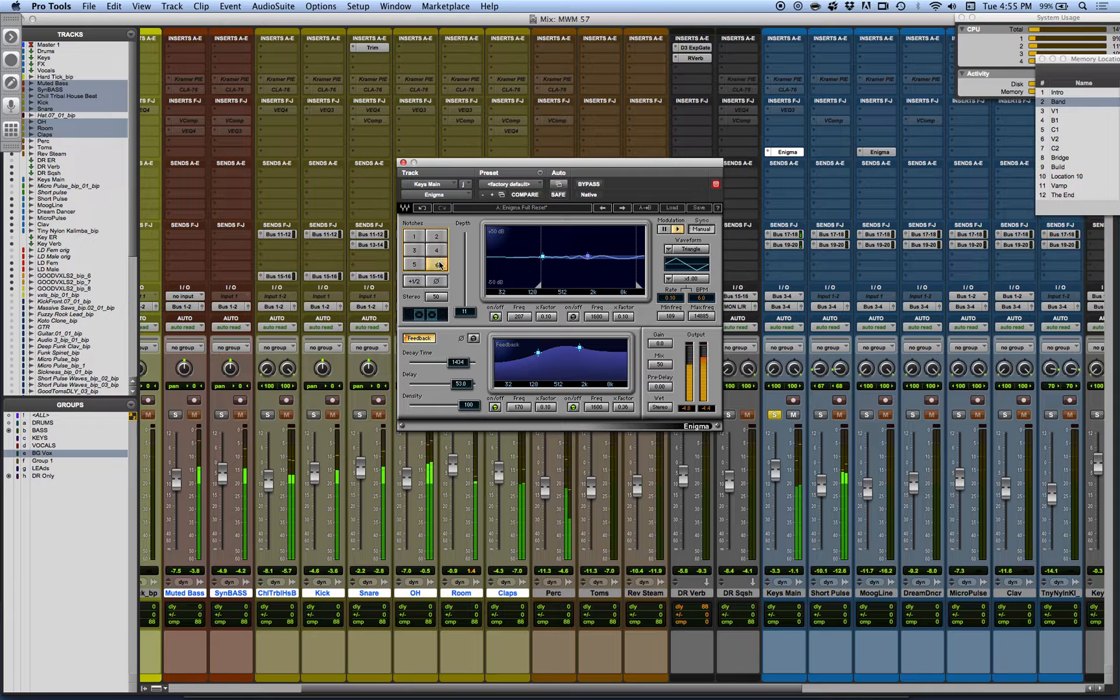
left_click(437, 251)
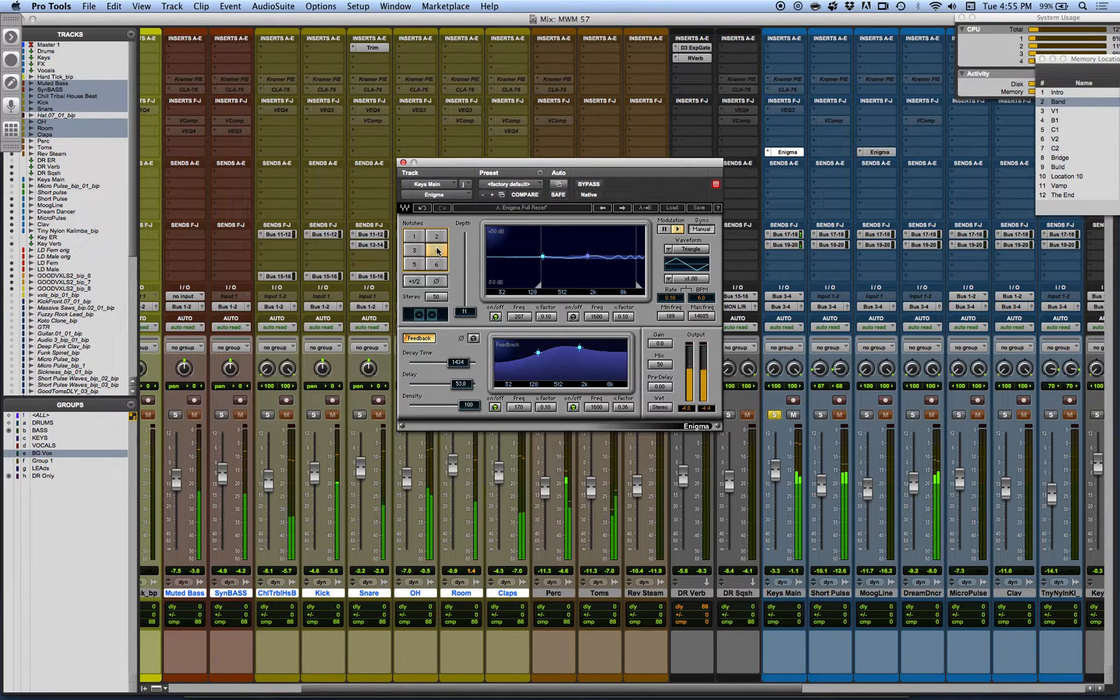
Step: Audition the +1/2 notch option and the notch phase inversion, switching each on and back off
left_click(418, 283)
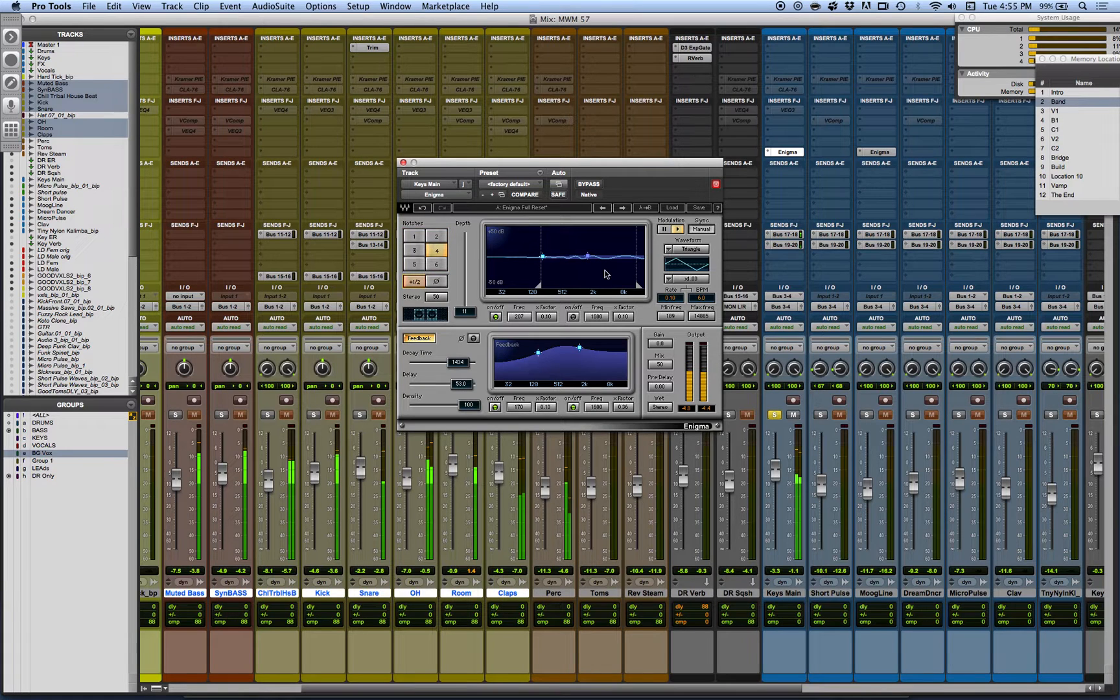
left_click(417, 283)
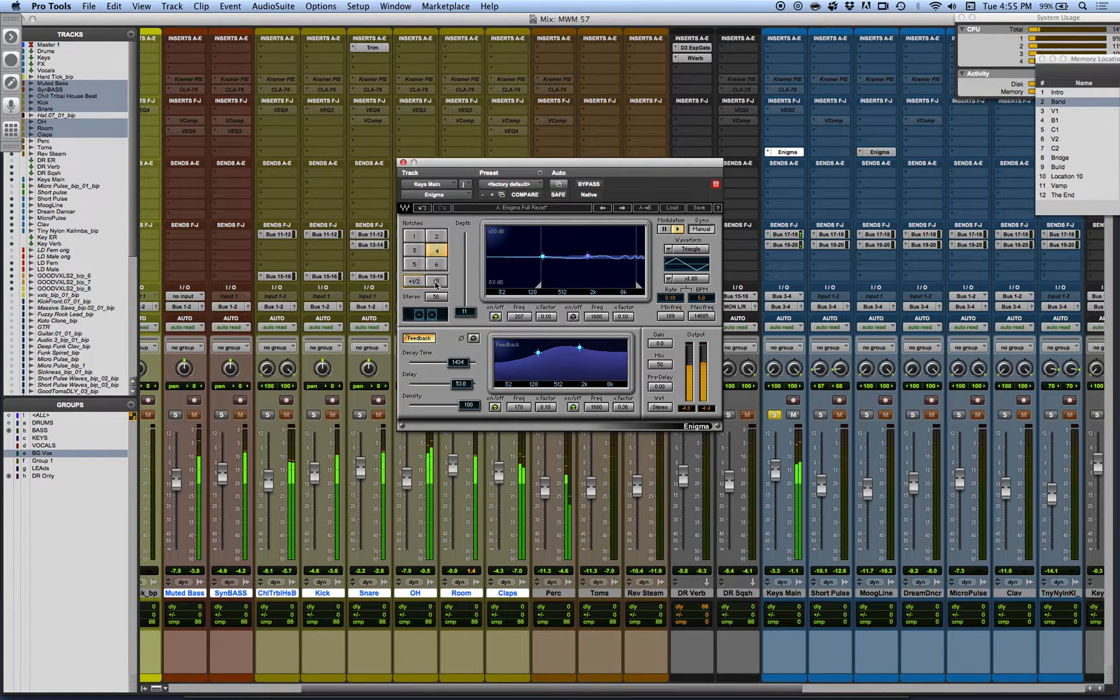
left_click(437, 282)
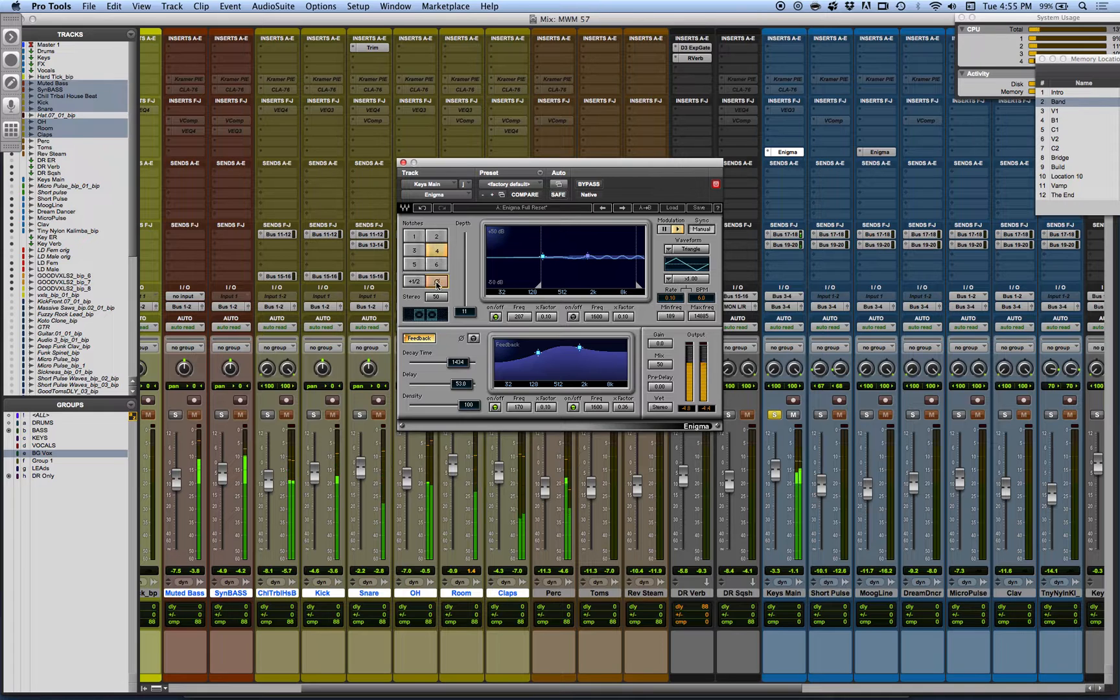
left_click(436, 281)
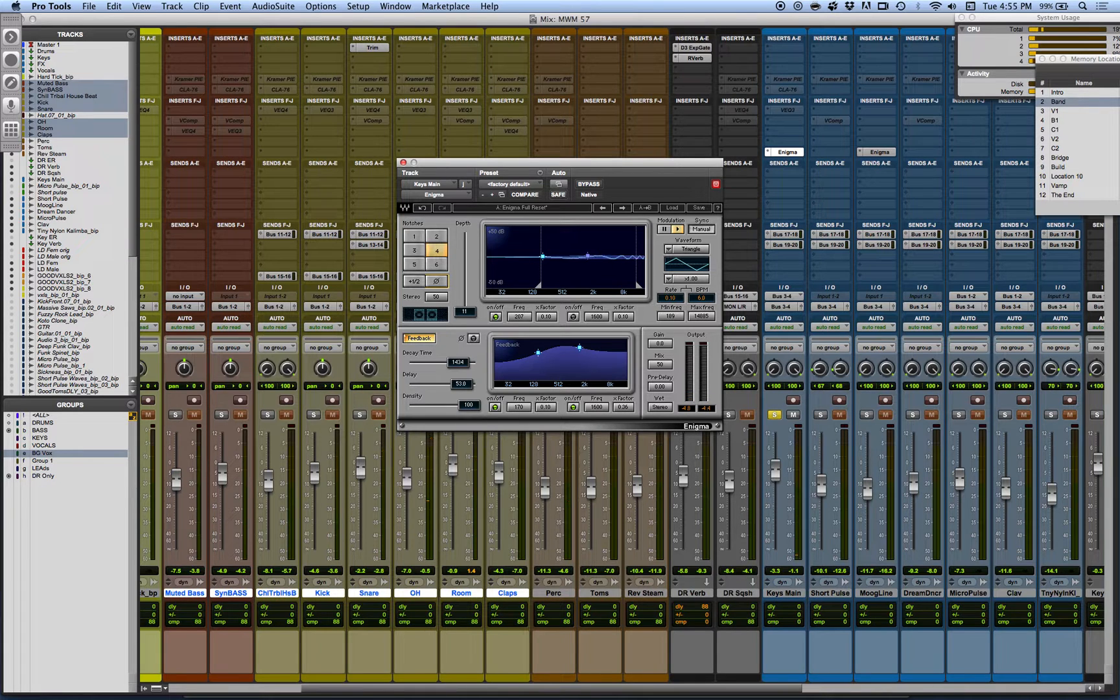
Step: Raise the notch depth to 67 and audition notch counts 6, 2, 3, 1 and 5, returning to 4 notches
left_click_drag(464, 312, 465, 288)
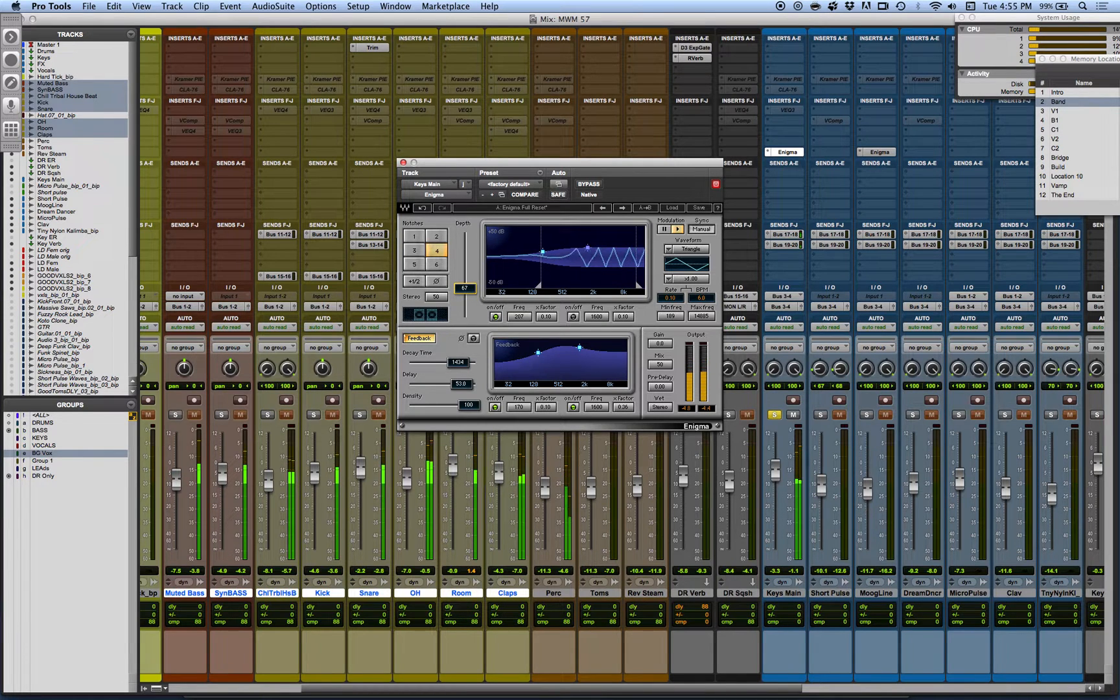
left_click(436, 264)
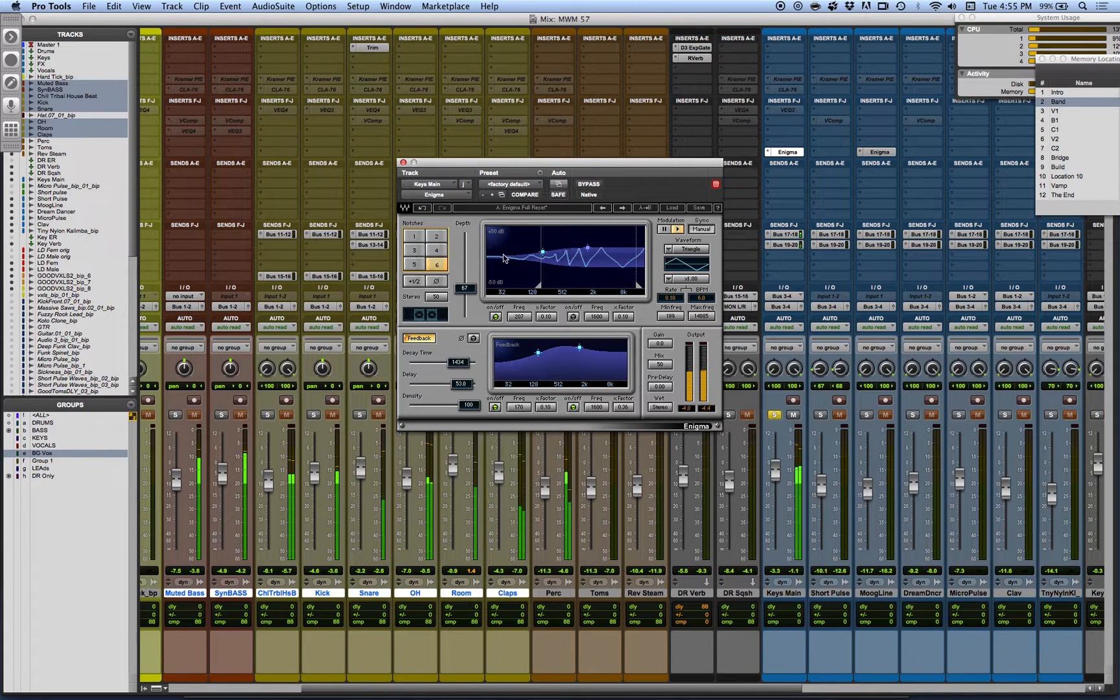
left_click(433, 240)
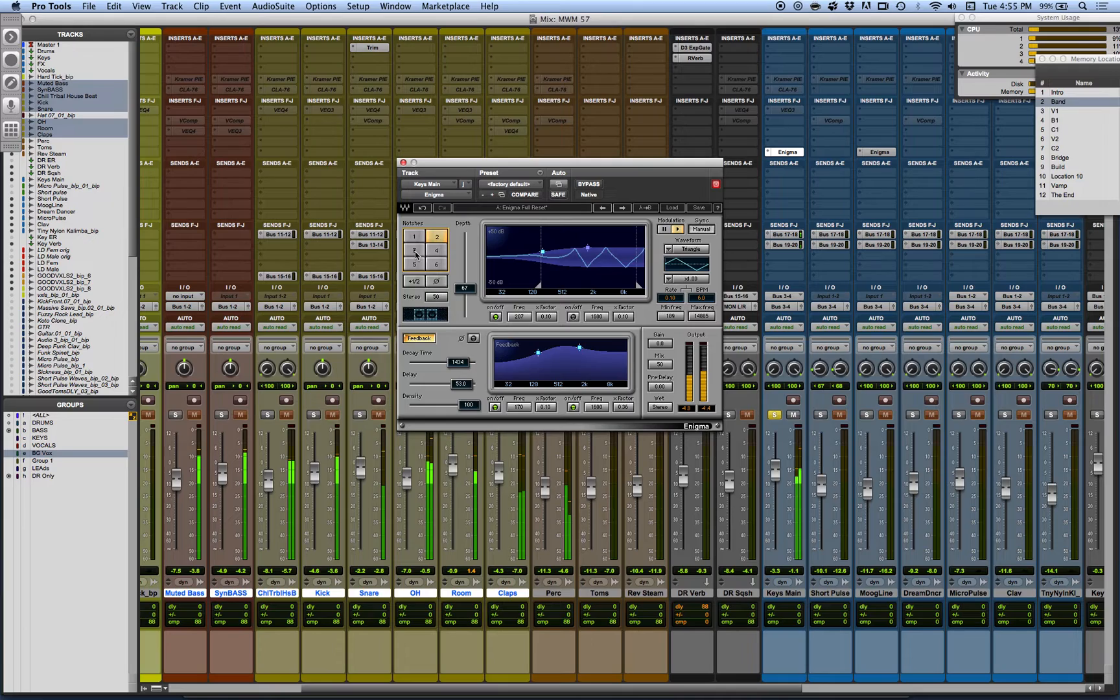
left_click(415, 252)
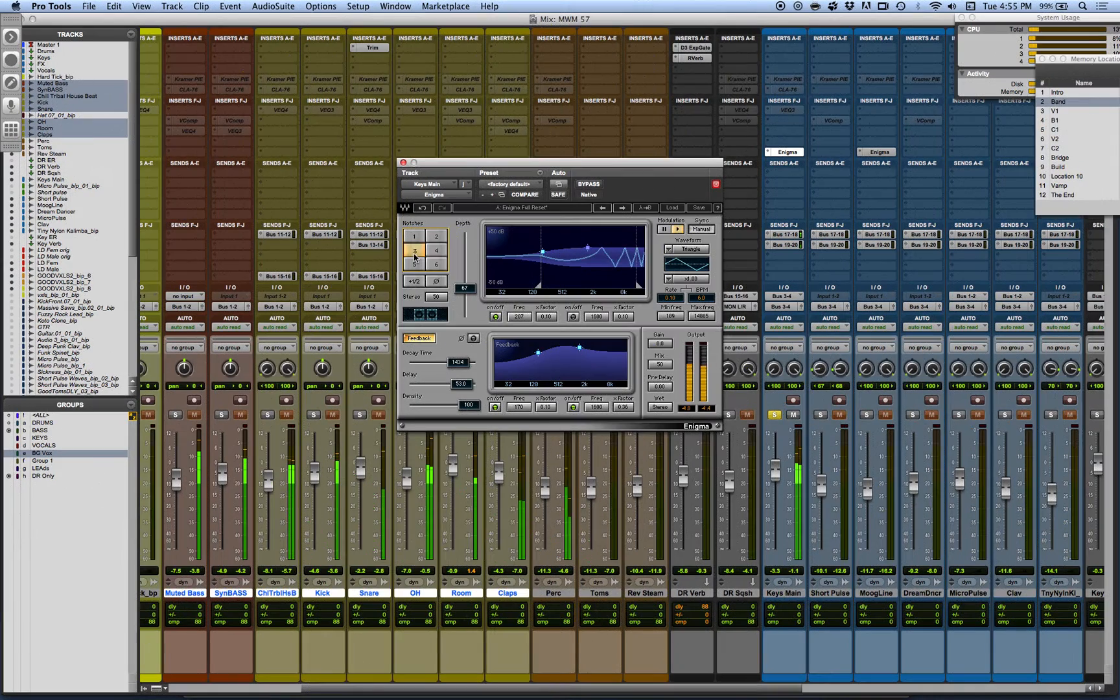
left_click(414, 238)
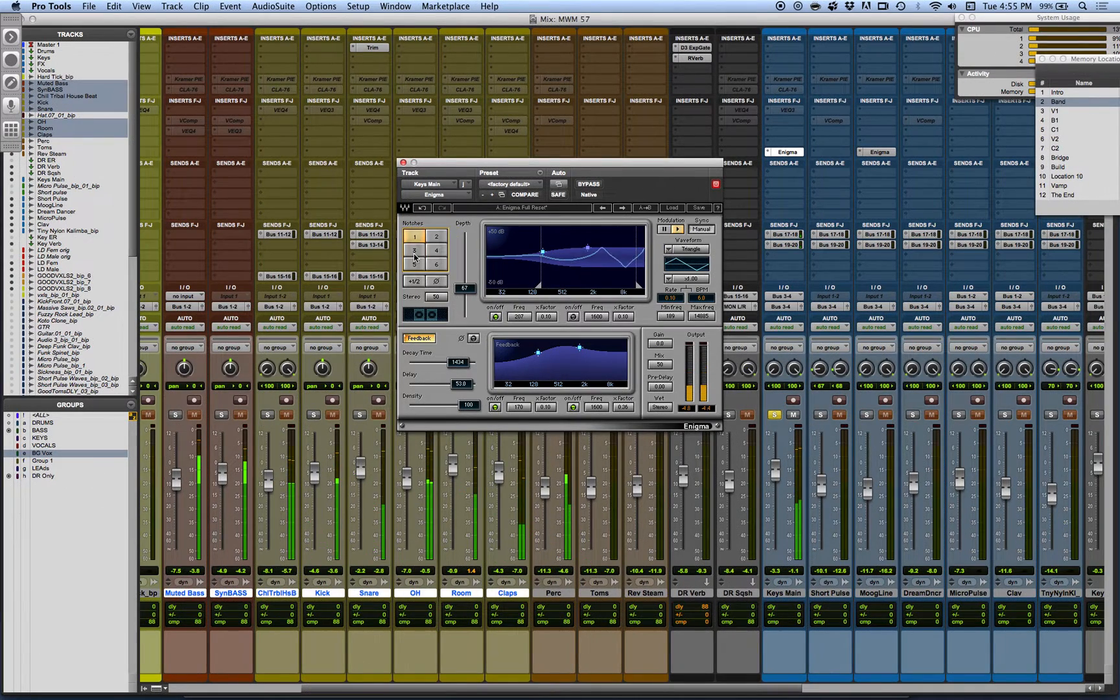
left_click(415, 268)
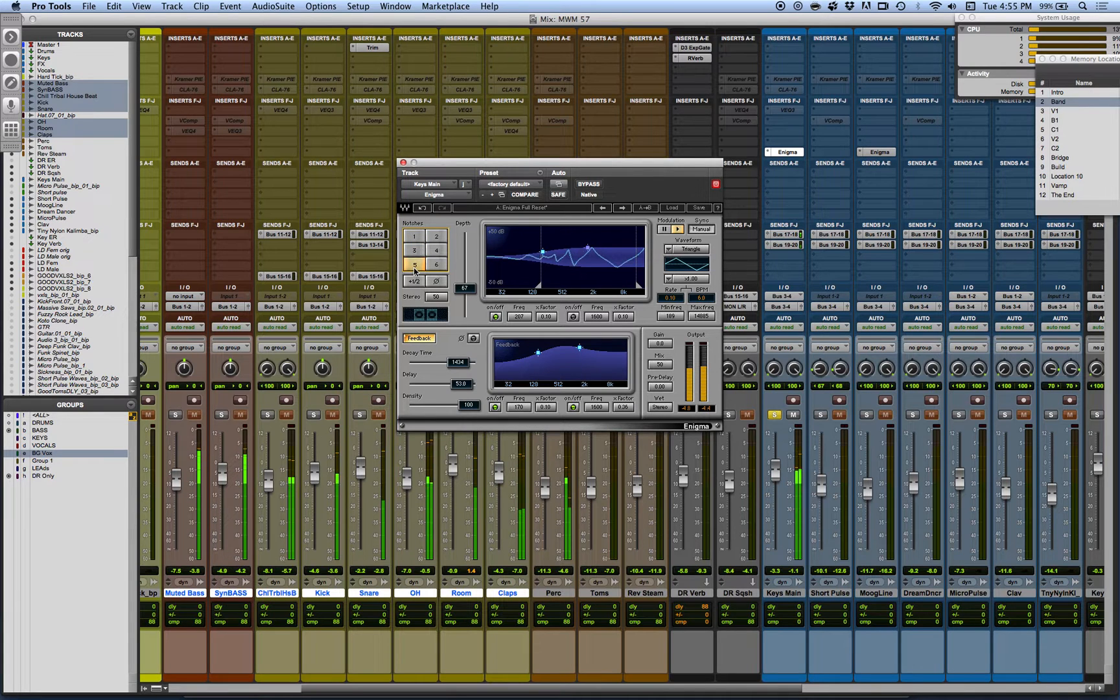
left_click(437, 251)
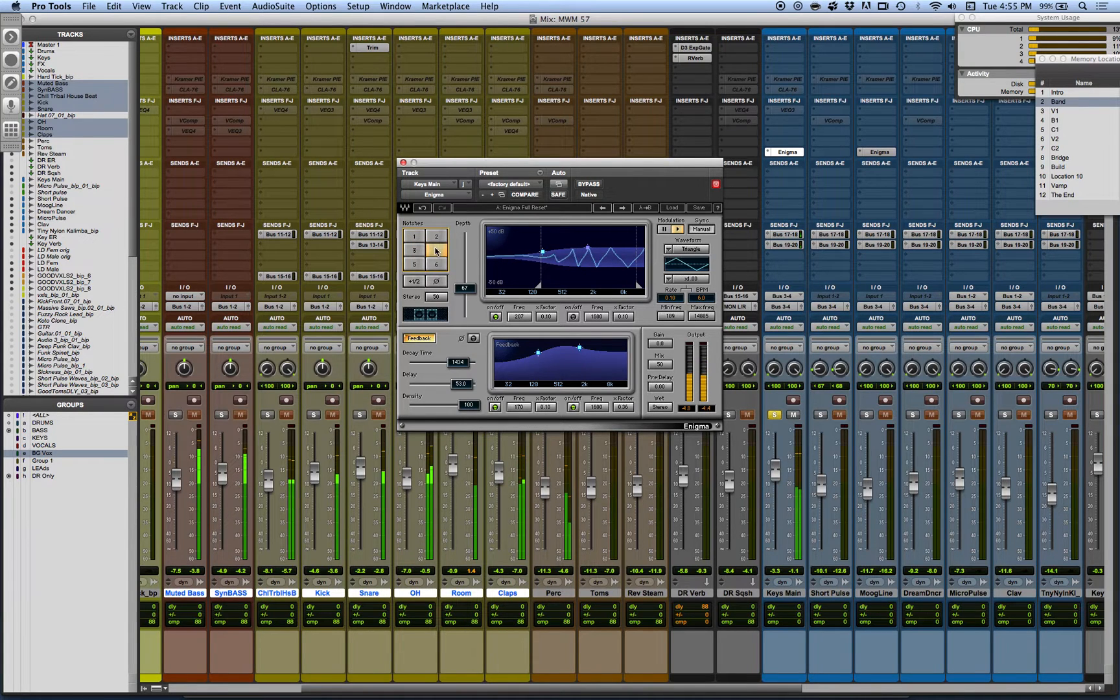
Step: Compare the +1/2 notch option on and off, both with modulation running and with it paused
left_click(414, 281)
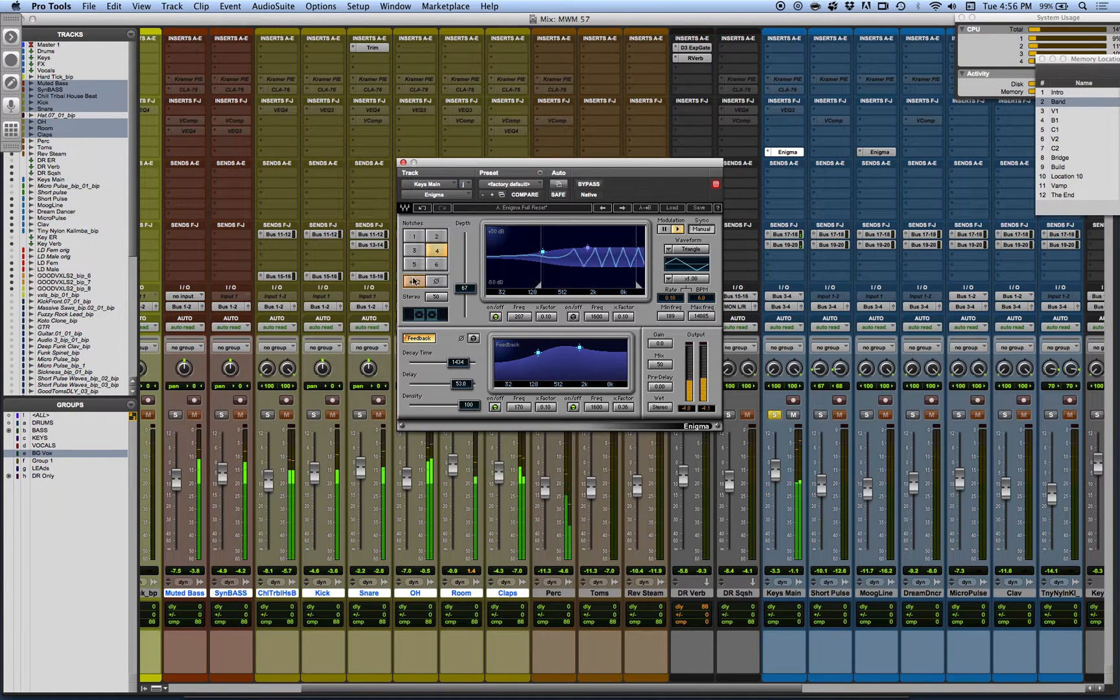
left_click(413, 281)
left_click(667, 229)
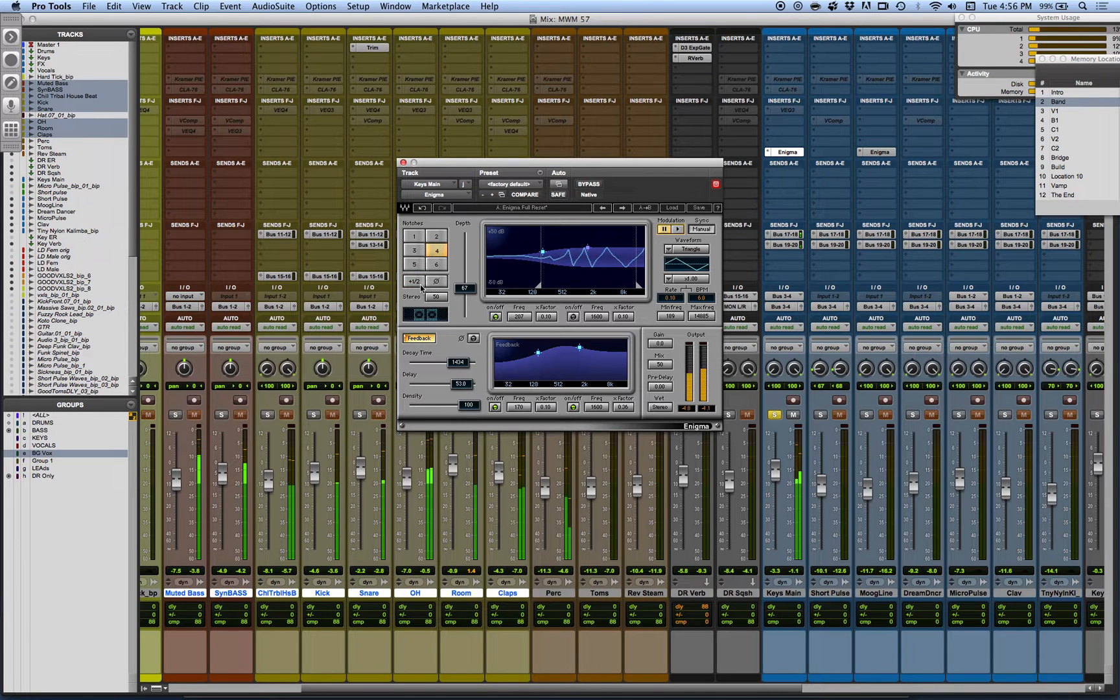
left_click(420, 283)
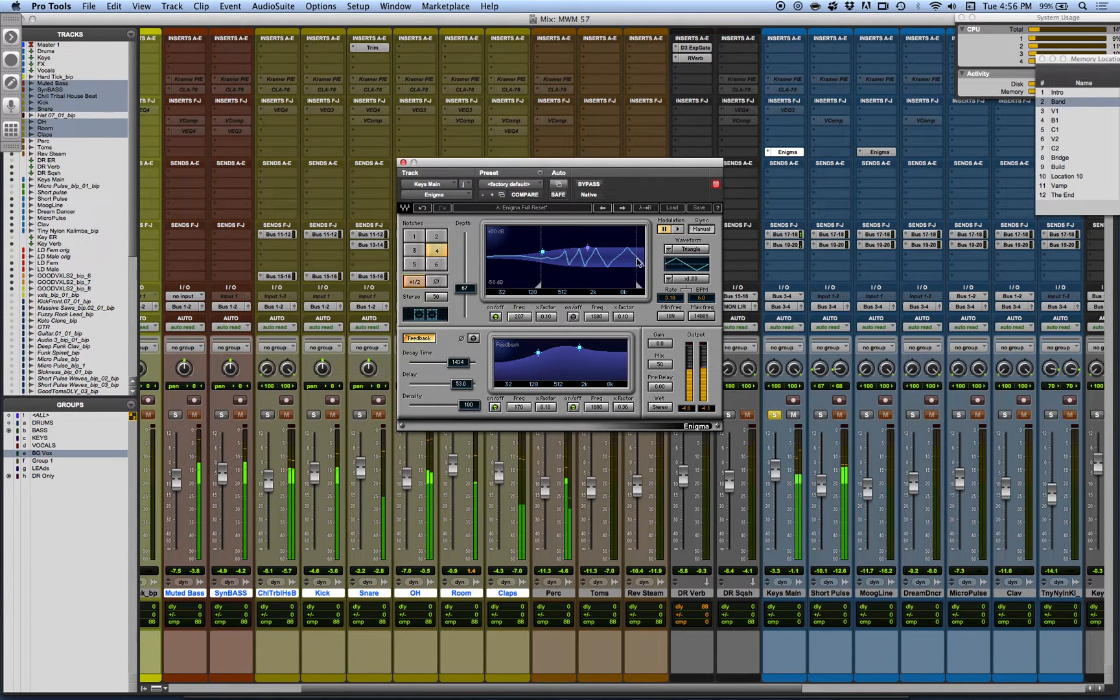
left_click(414, 284)
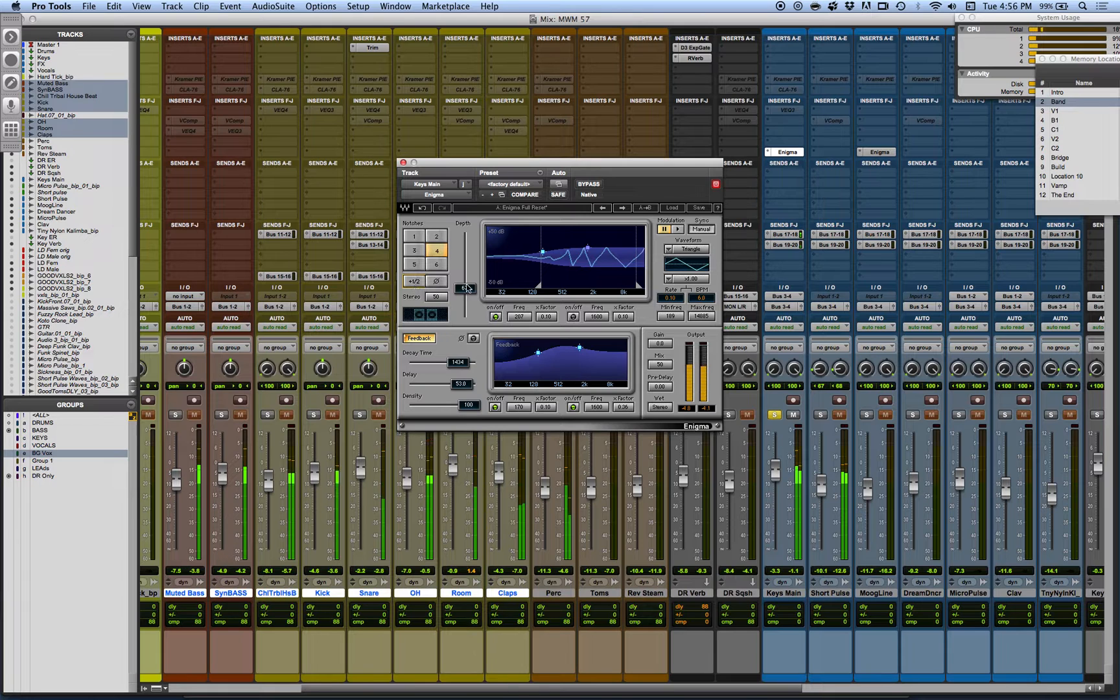
Step: Compare the notch phase inversion on and off while modulation is paused, and resume the modulation
left_click(438, 281)
left_click(438, 281)
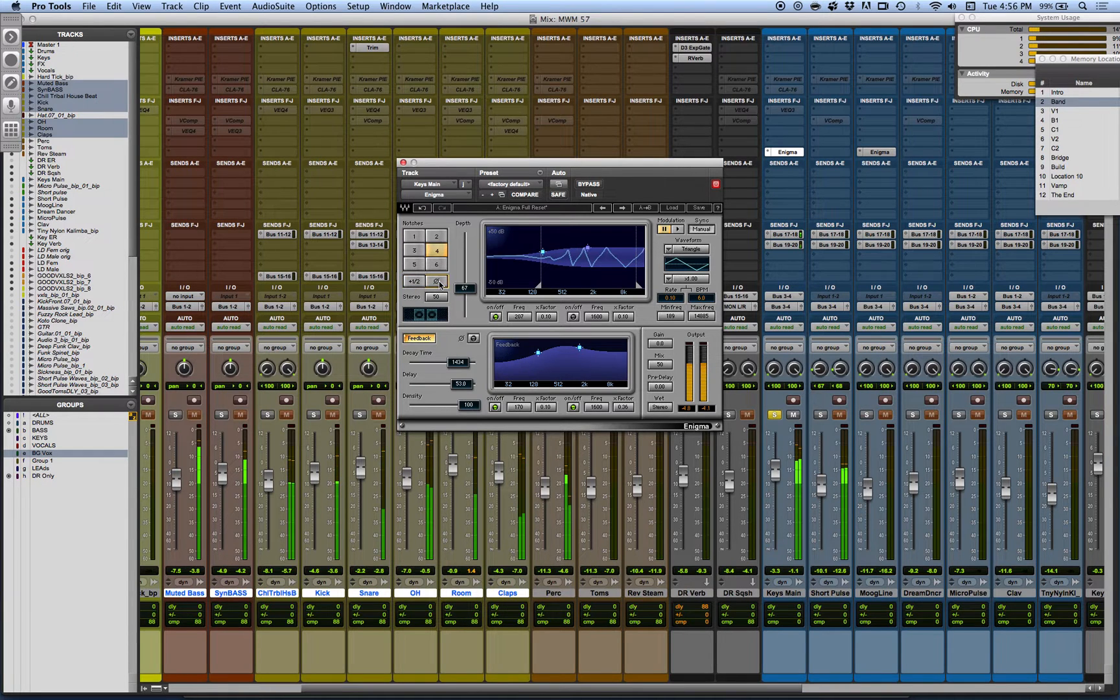
left_click(438, 281)
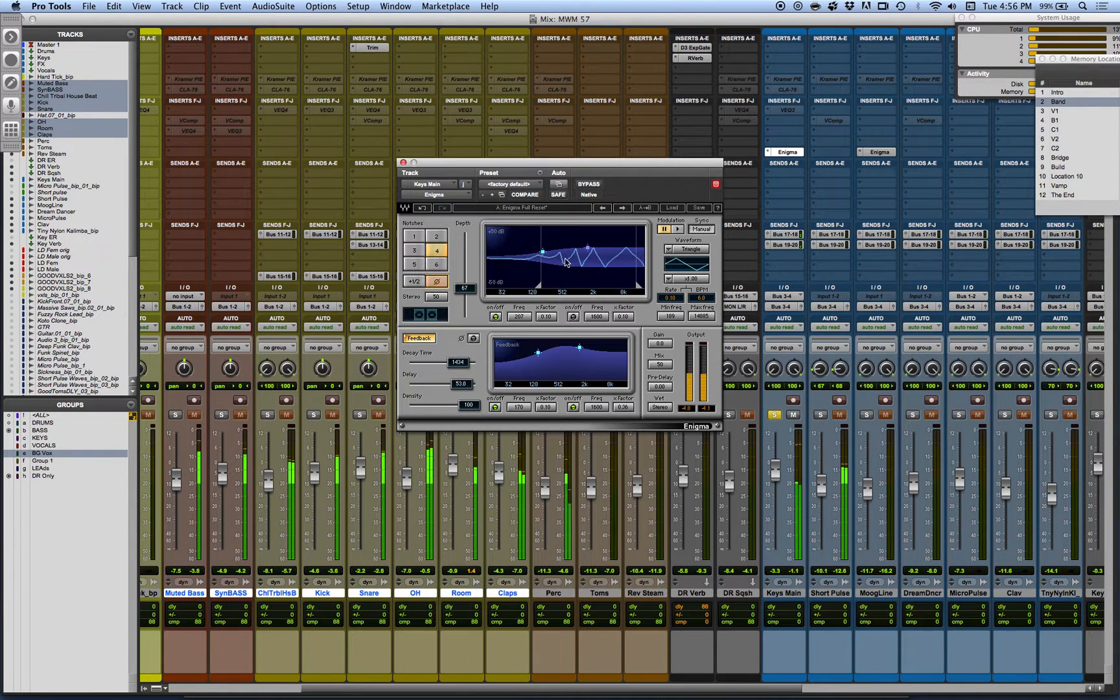
left_click(439, 281)
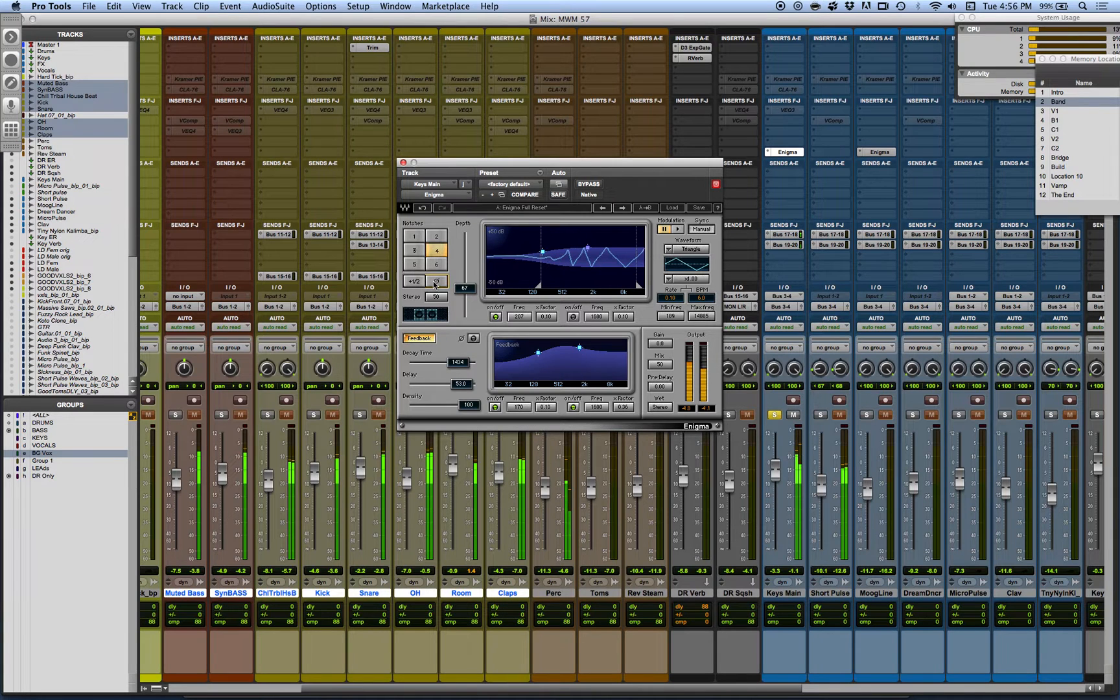
left_click(678, 229)
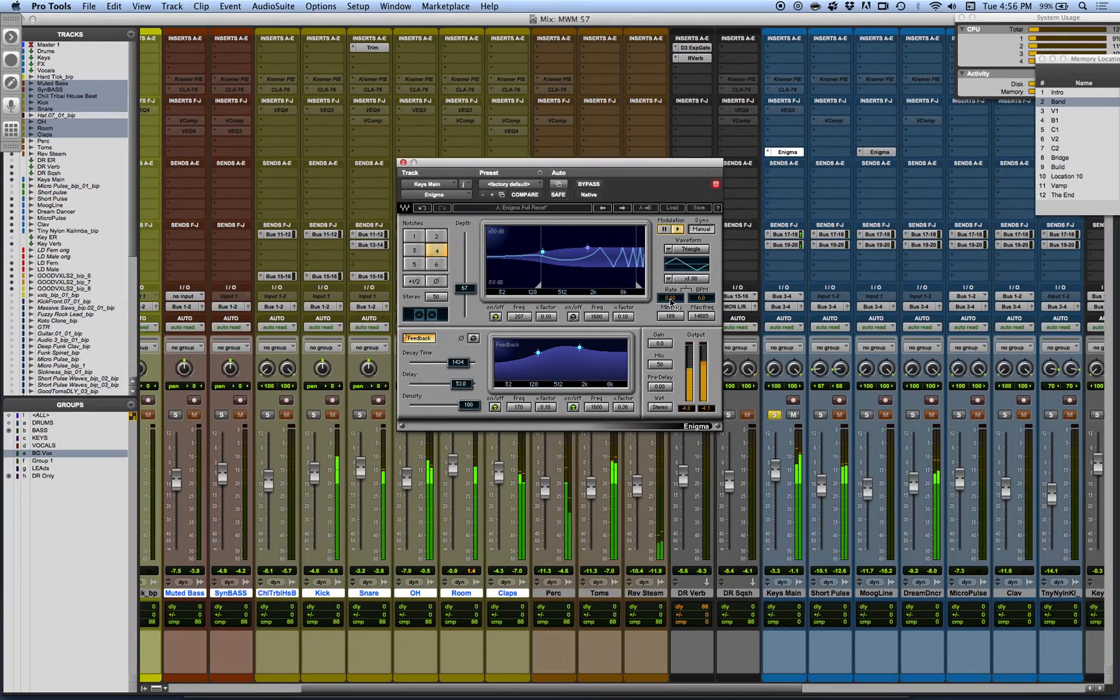
Step: Audition the Sine and Square modulation waveforms, then rate multipliers x0.333 and x8 with Square selected
left_click(686, 249)
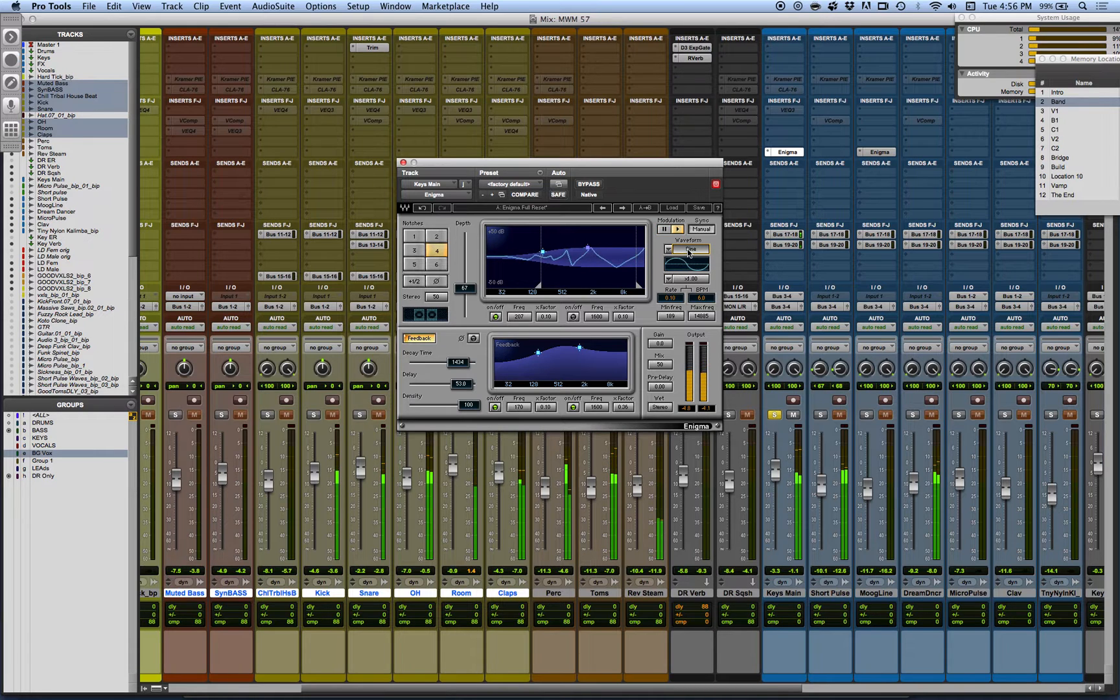
left_click_drag(689, 253, 701, 251)
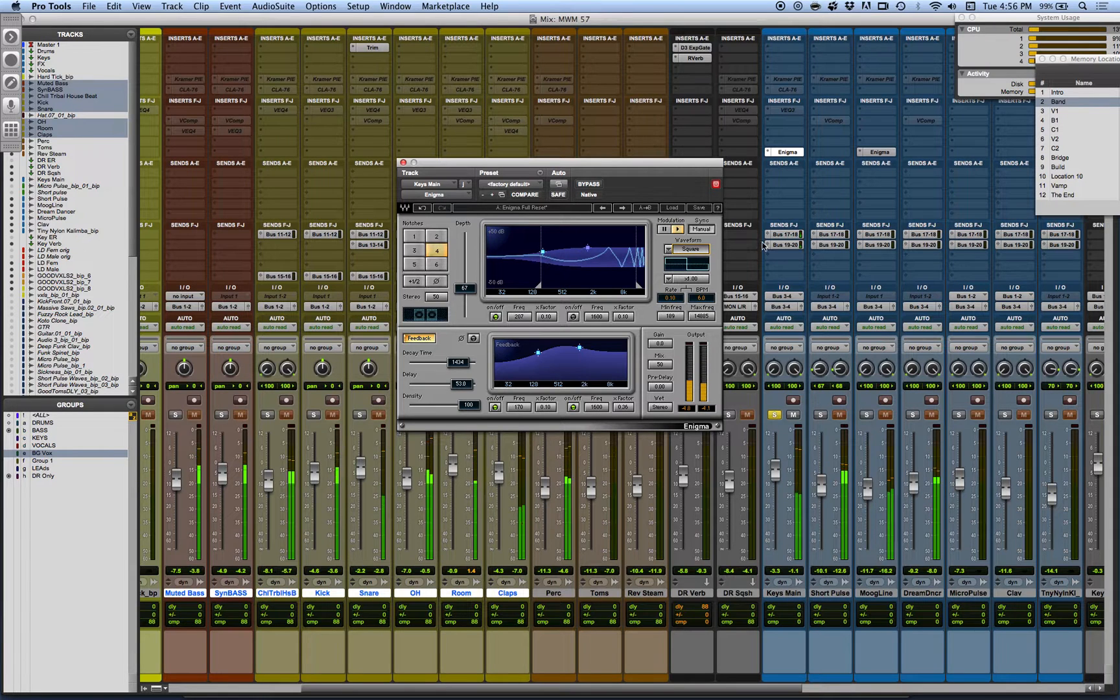
left_click(677, 278)
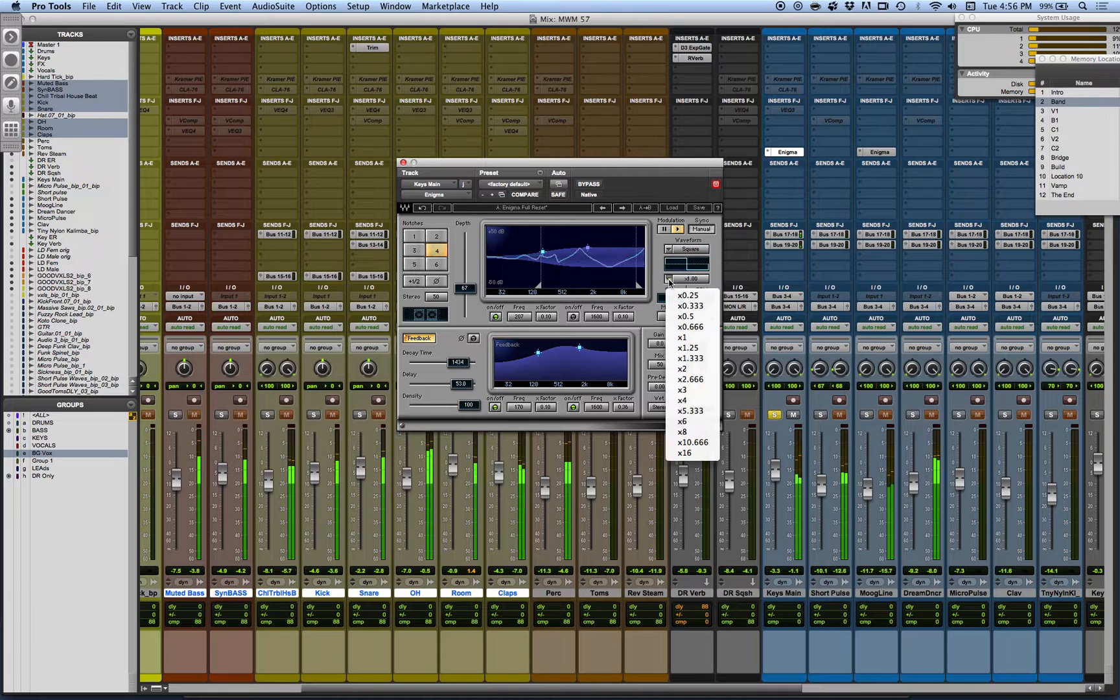
left_click(690, 304)
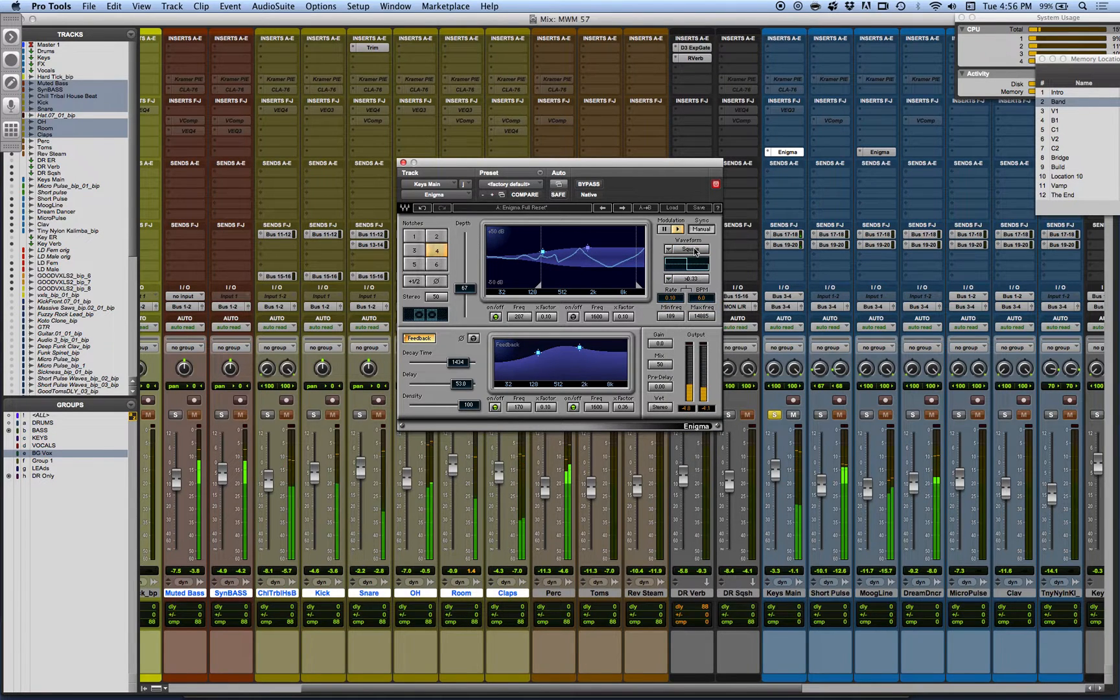
left_click(688, 279)
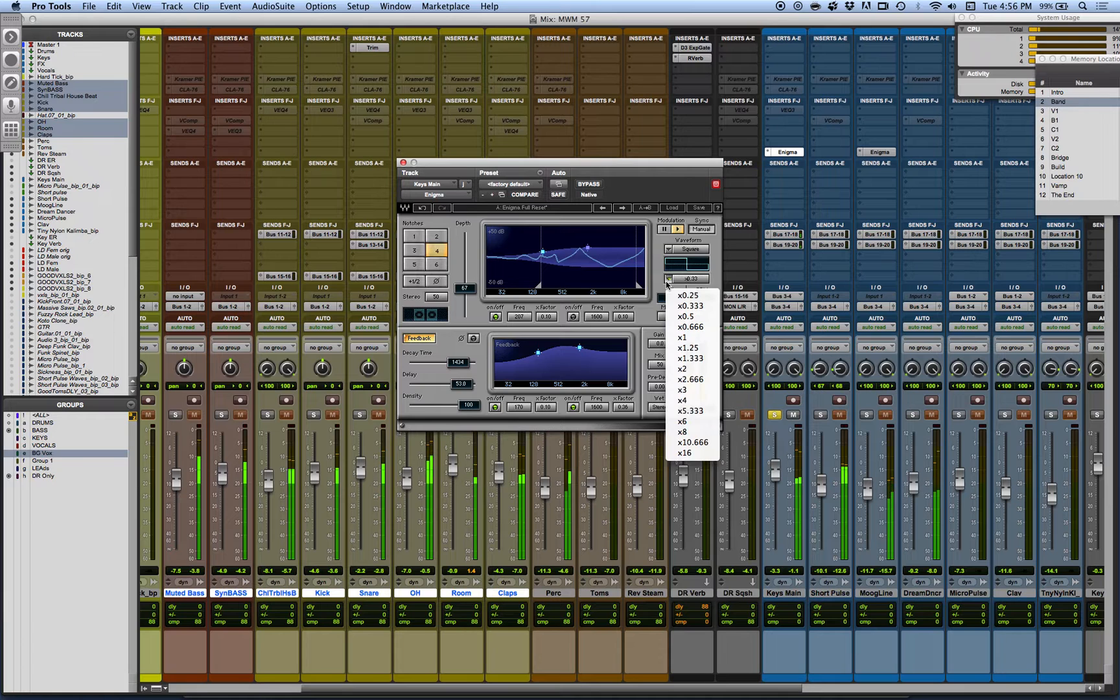
left_click(686, 432)
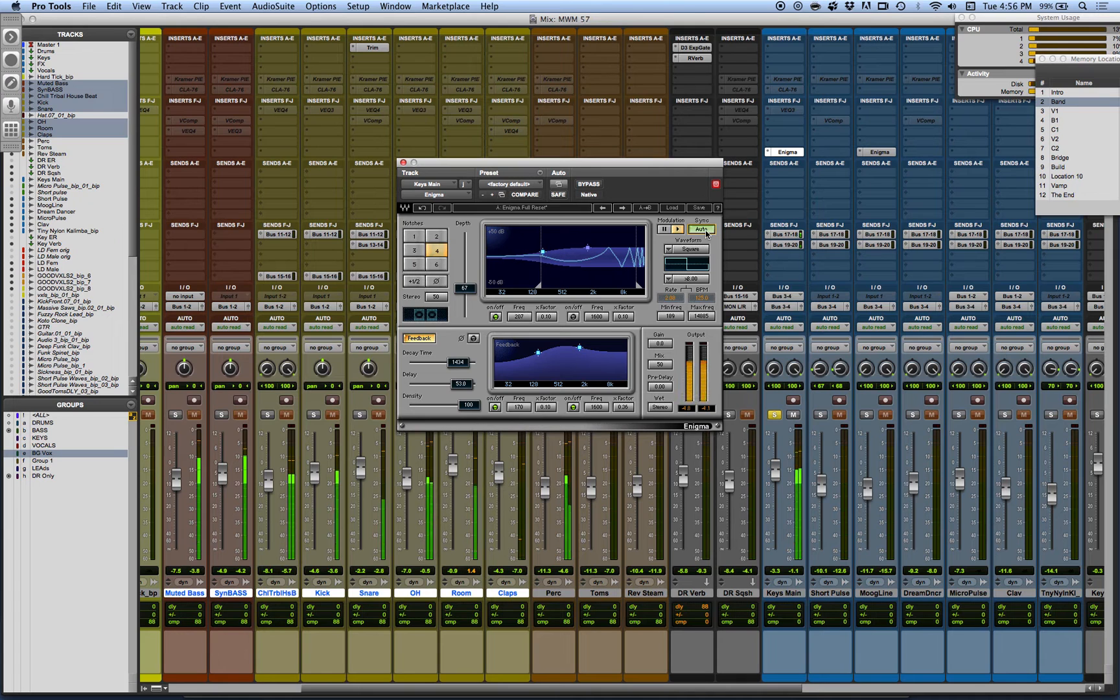
Step: Set the modulation sync to Auto and audition rate multipliers x3, x2 and x4
left_click(702, 230)
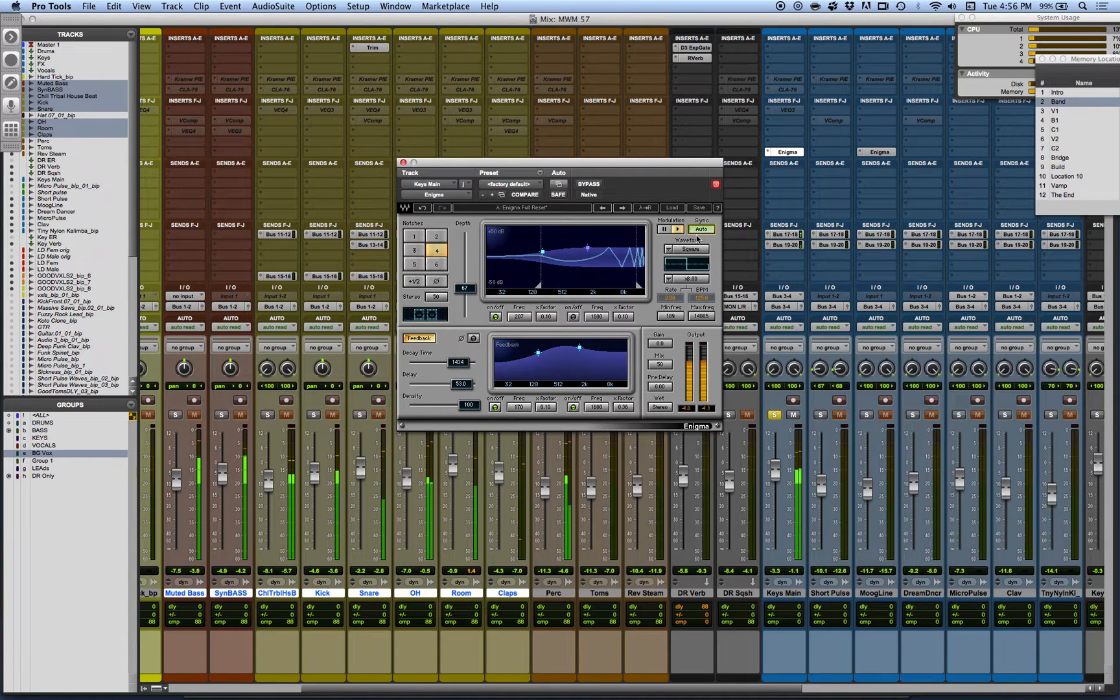
left_click(668, 279)
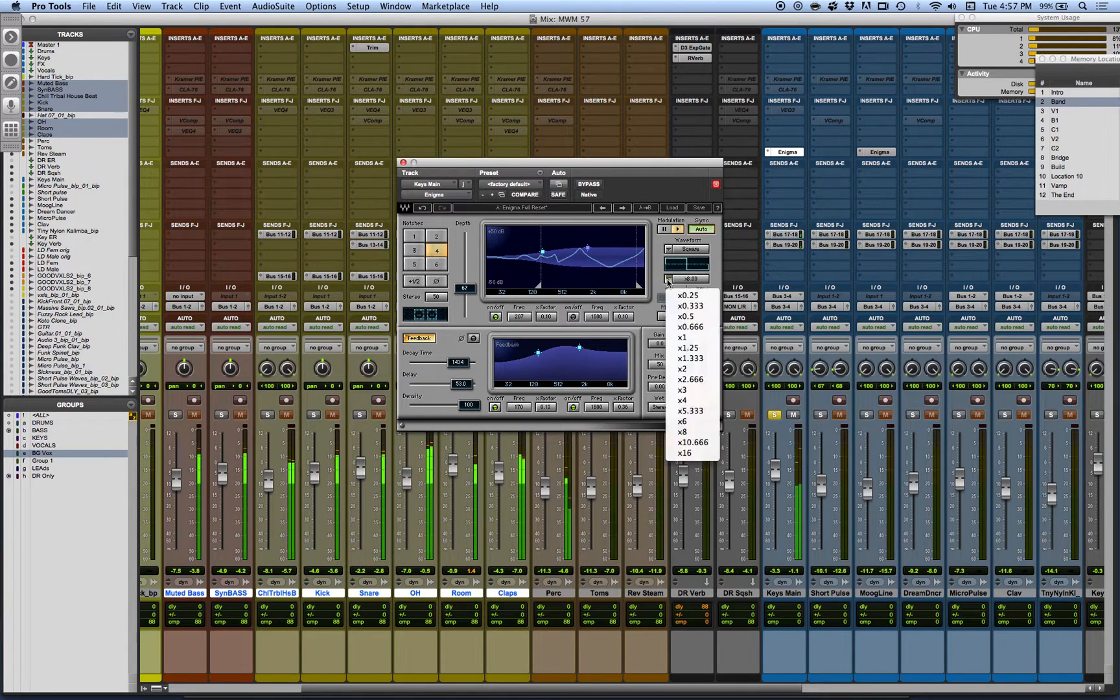
left_click(682, 389)
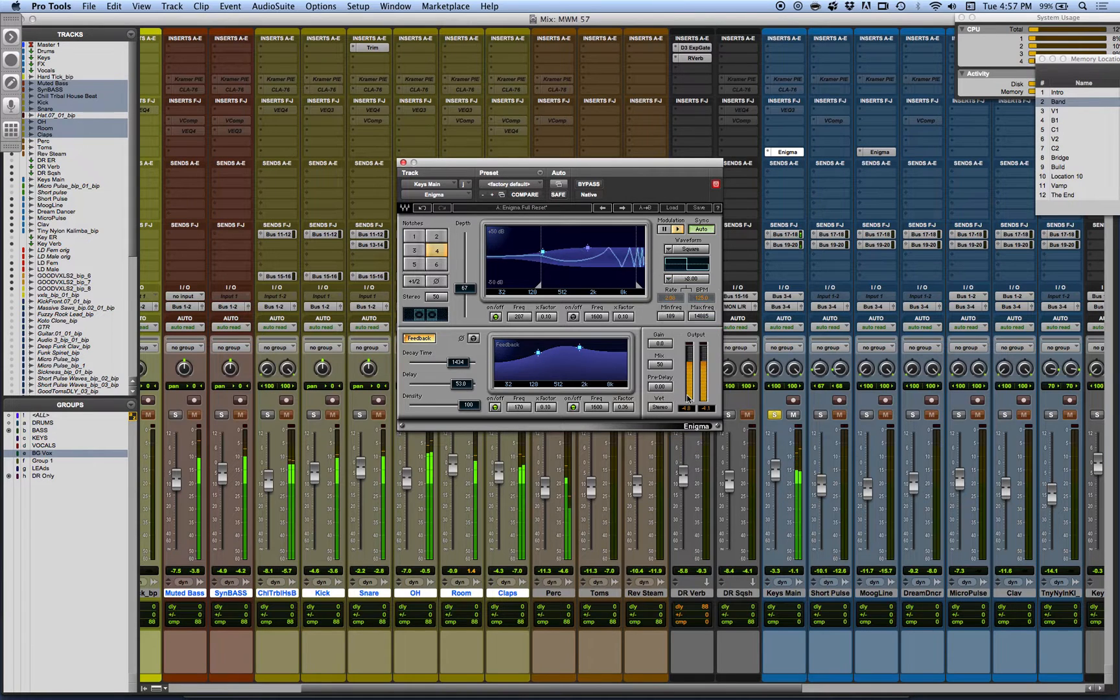
left_click(668, 277)
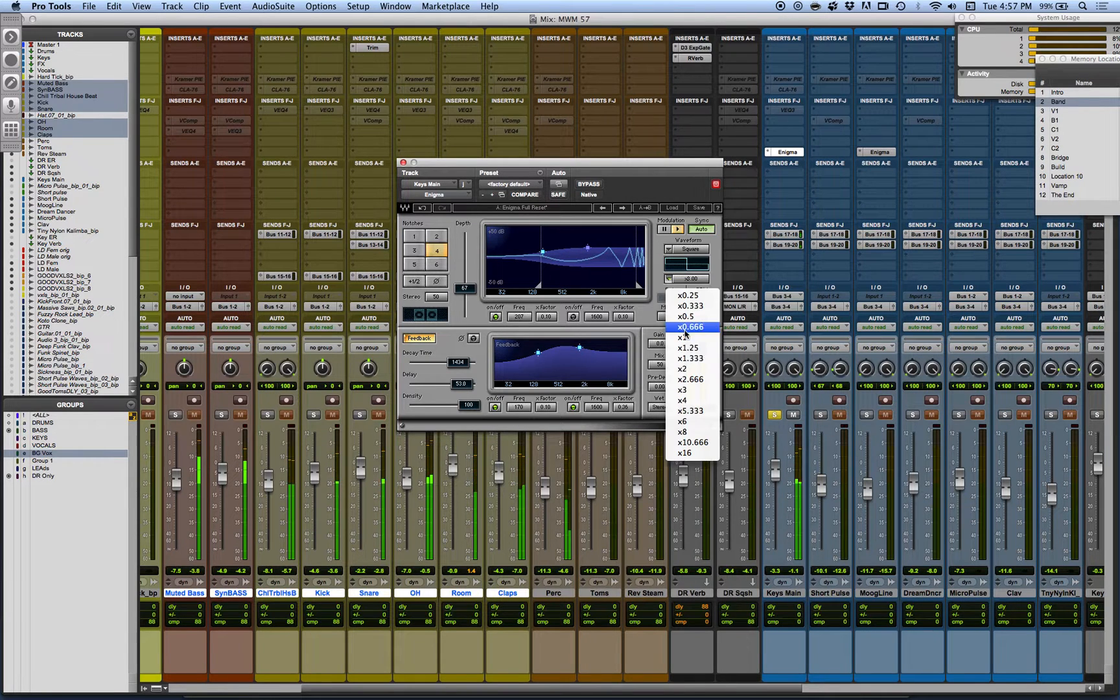
left_click(681, 370)
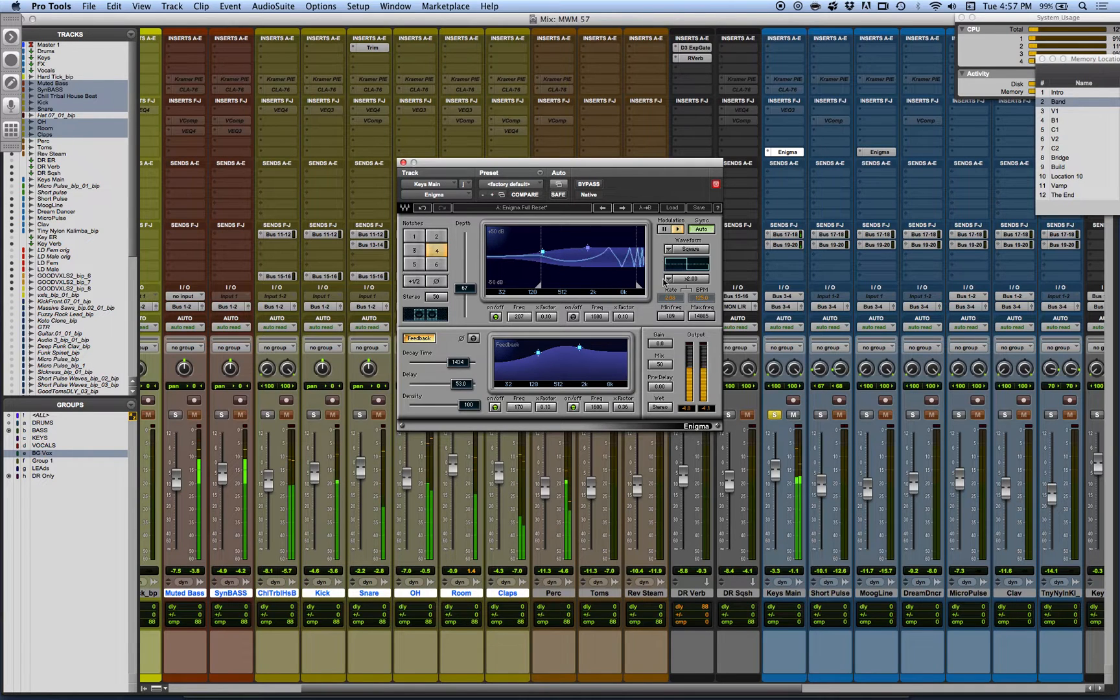
left_click(667, 279)
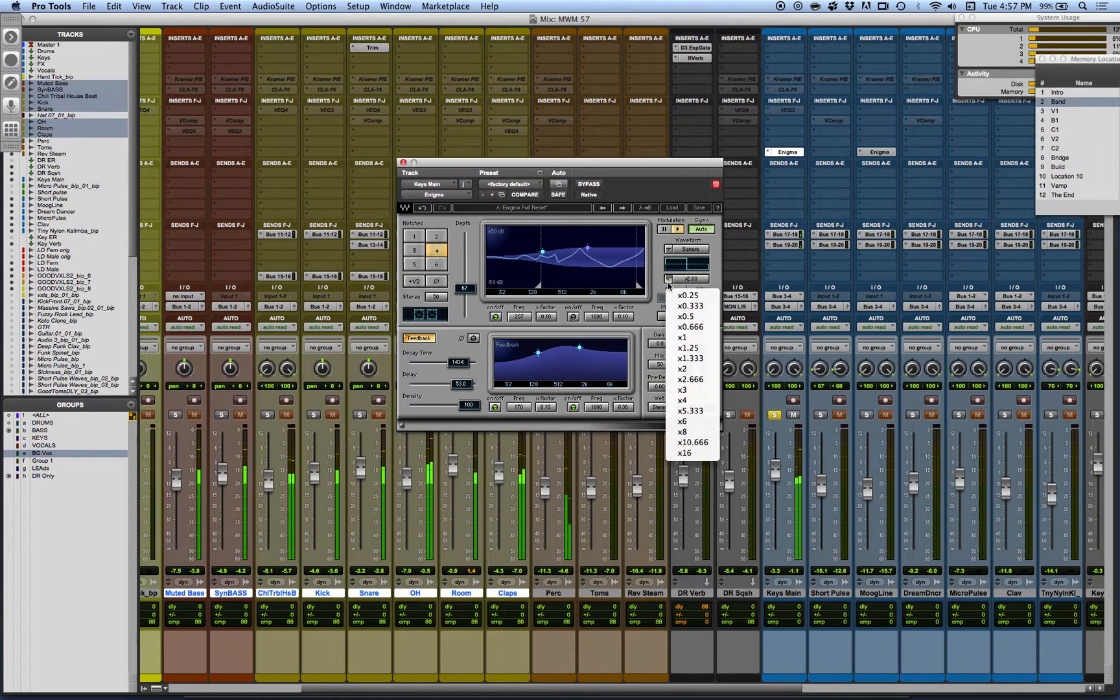
left_click(685, 402)
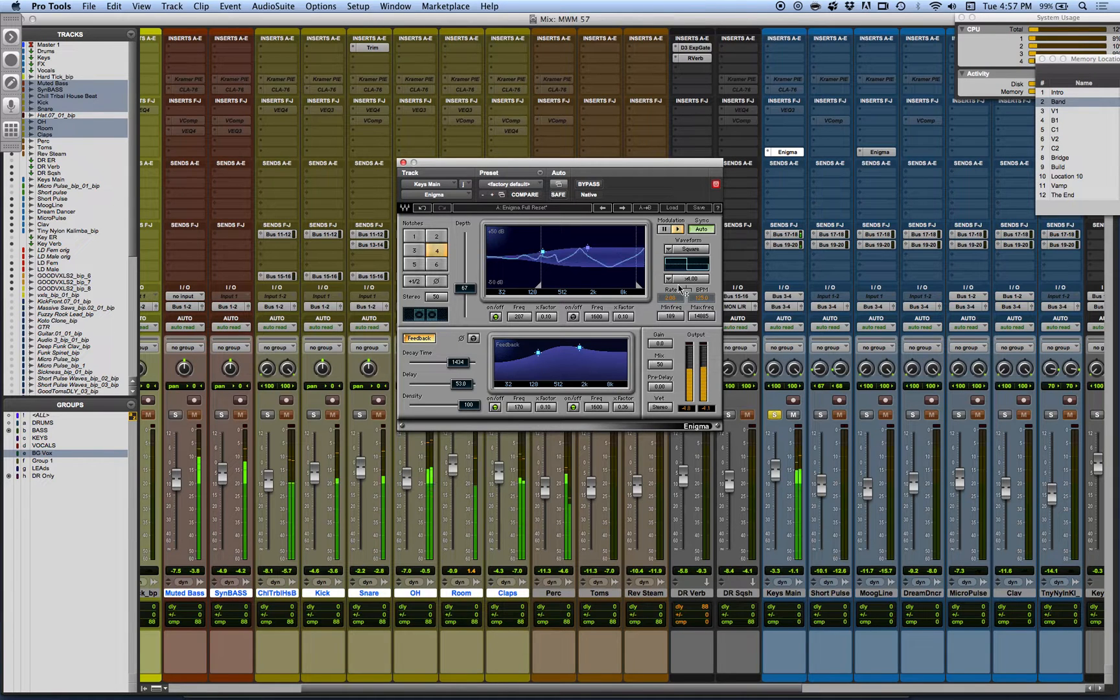
Step: Audition the Saw Down waveform, switch the modulation to Triangle and return sync to Manual
left_click(684, 261)
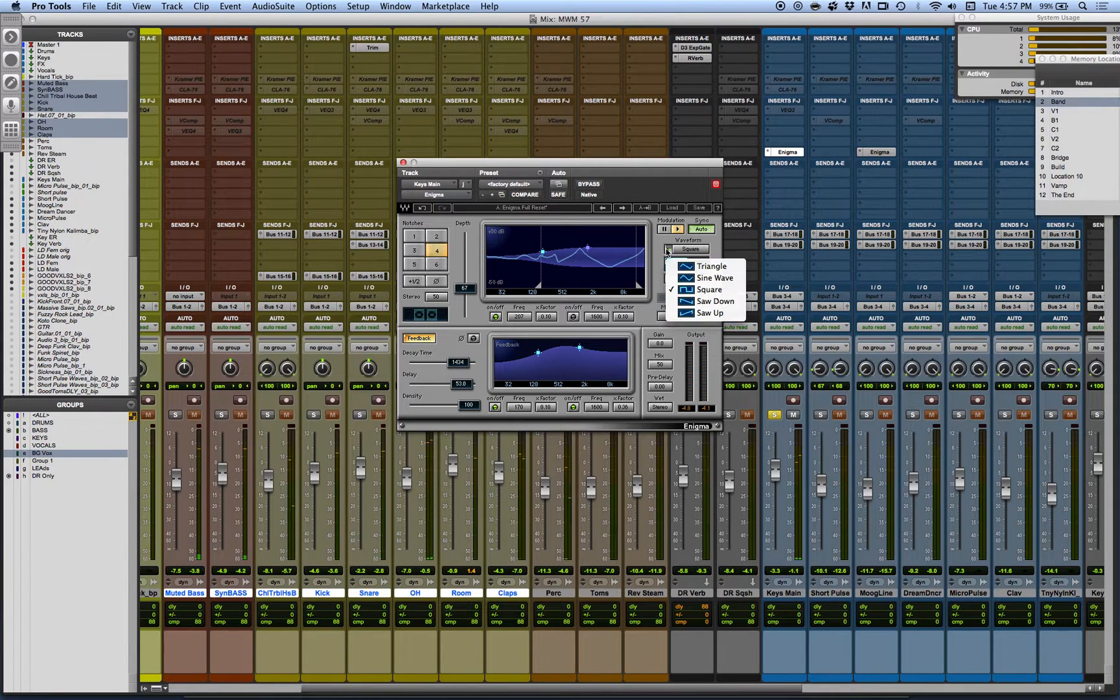
left_click(703, 300)
left_click(693, 272)
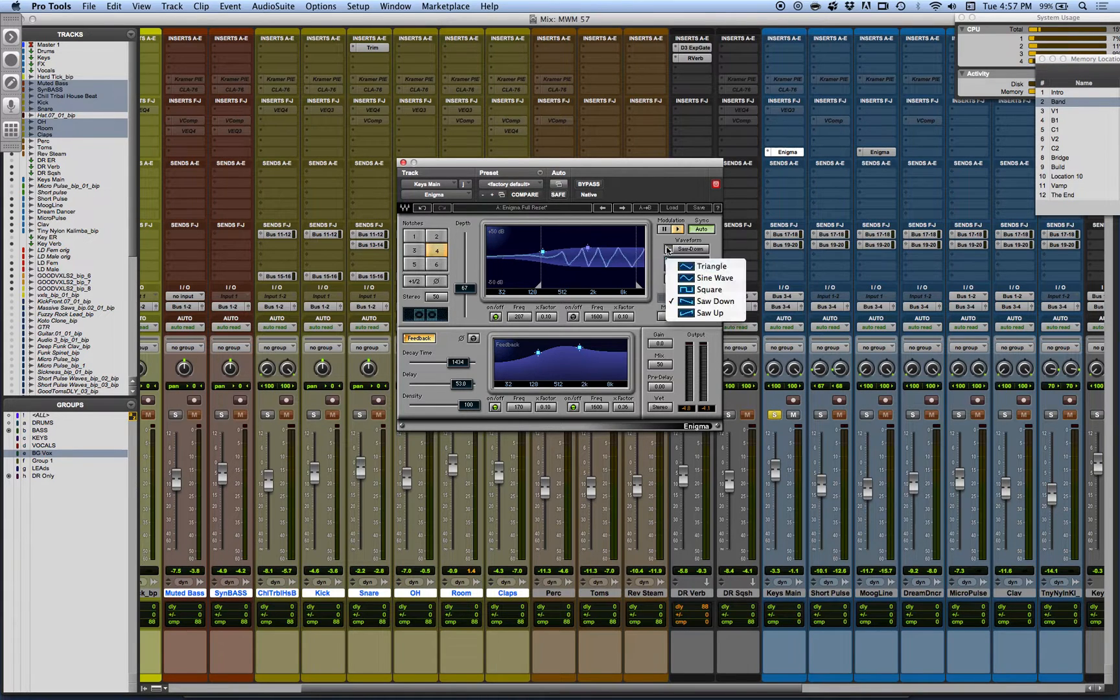
left_click(694, 266)
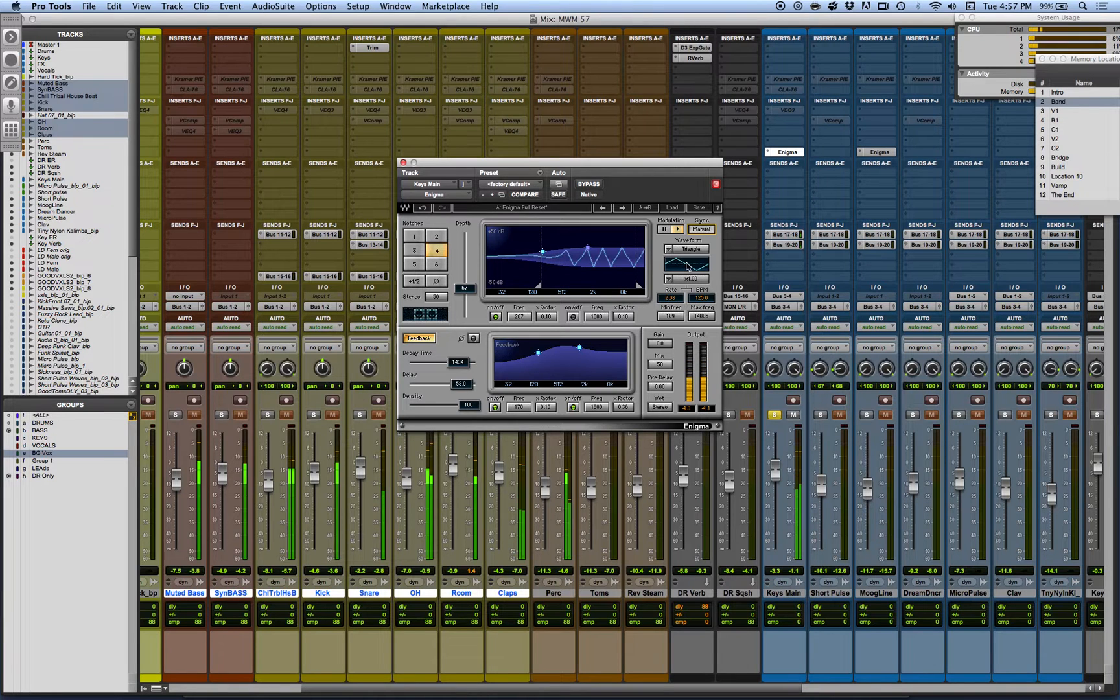
Step: Load the Enigma Full Reset factory preset and raise the notch depth to 47
left_click(674, 208)
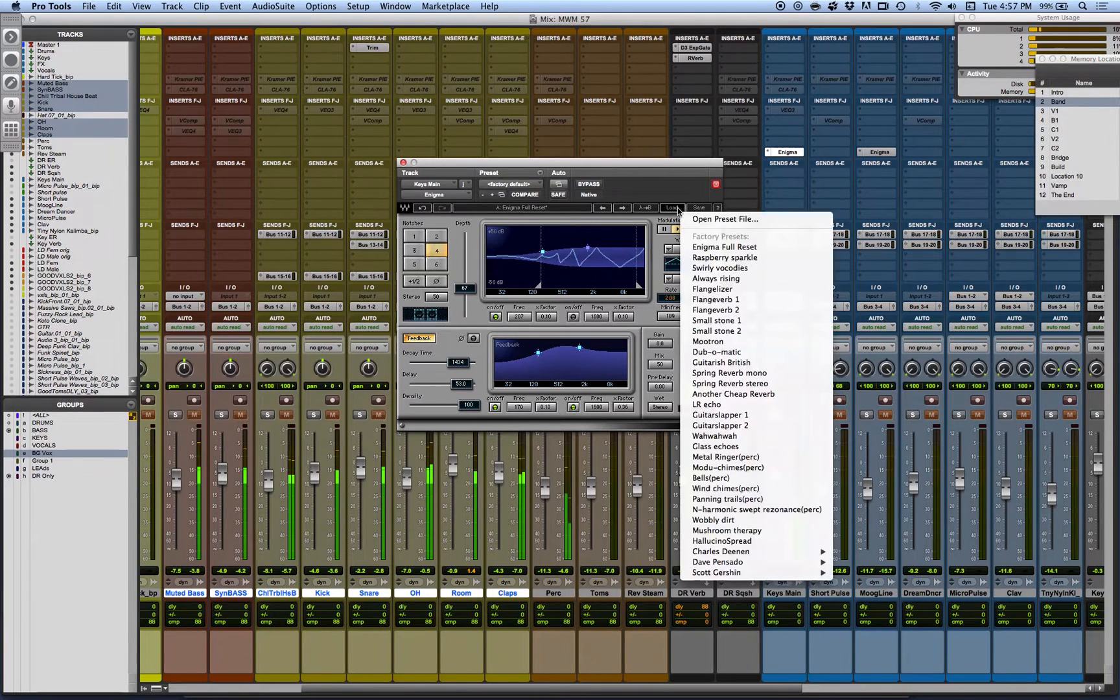
left_click(717, 247)
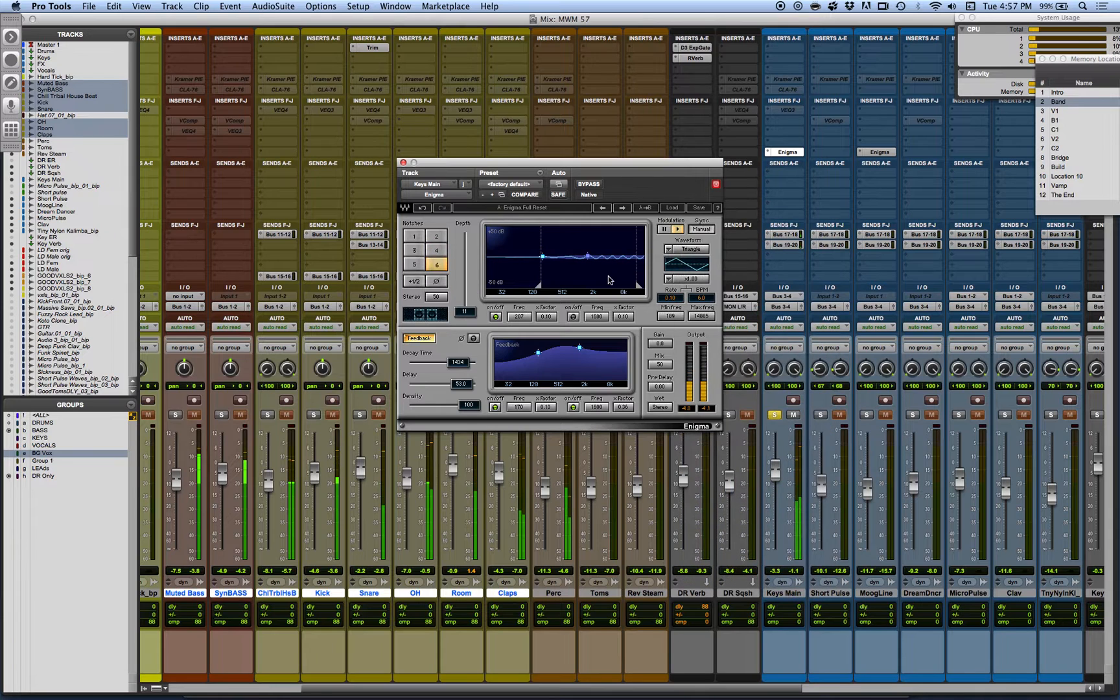
left_click_drag(464, 311, 464, 296)
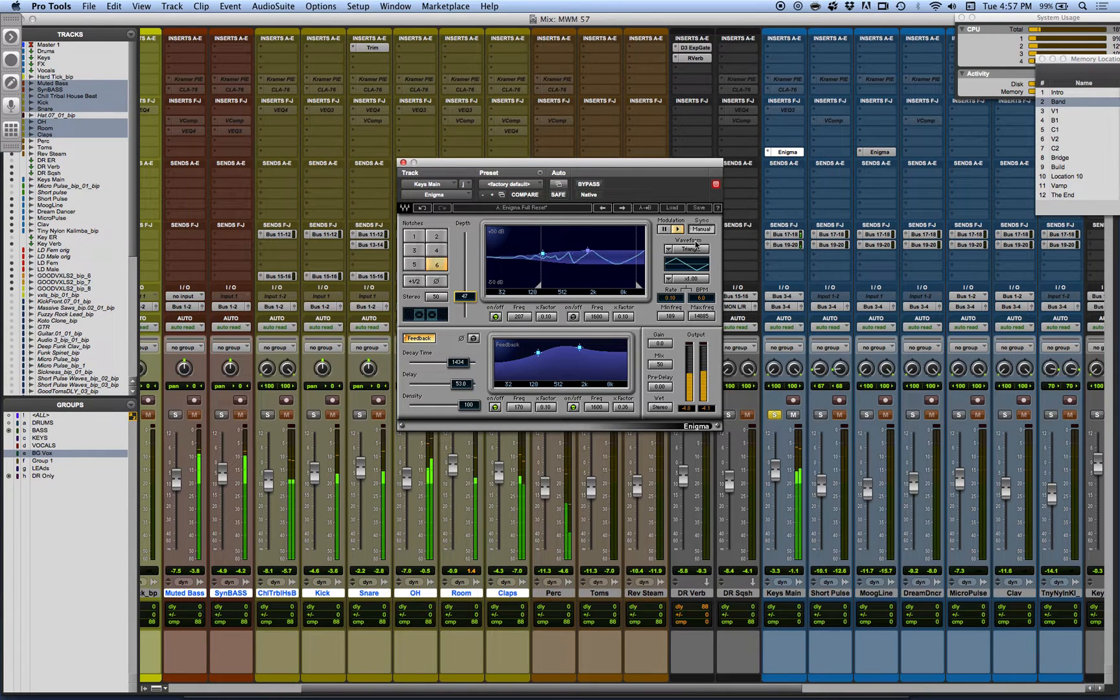
Step: Audition the x2 modulation rate multiplier and return it to x1
left_click(665, 279)
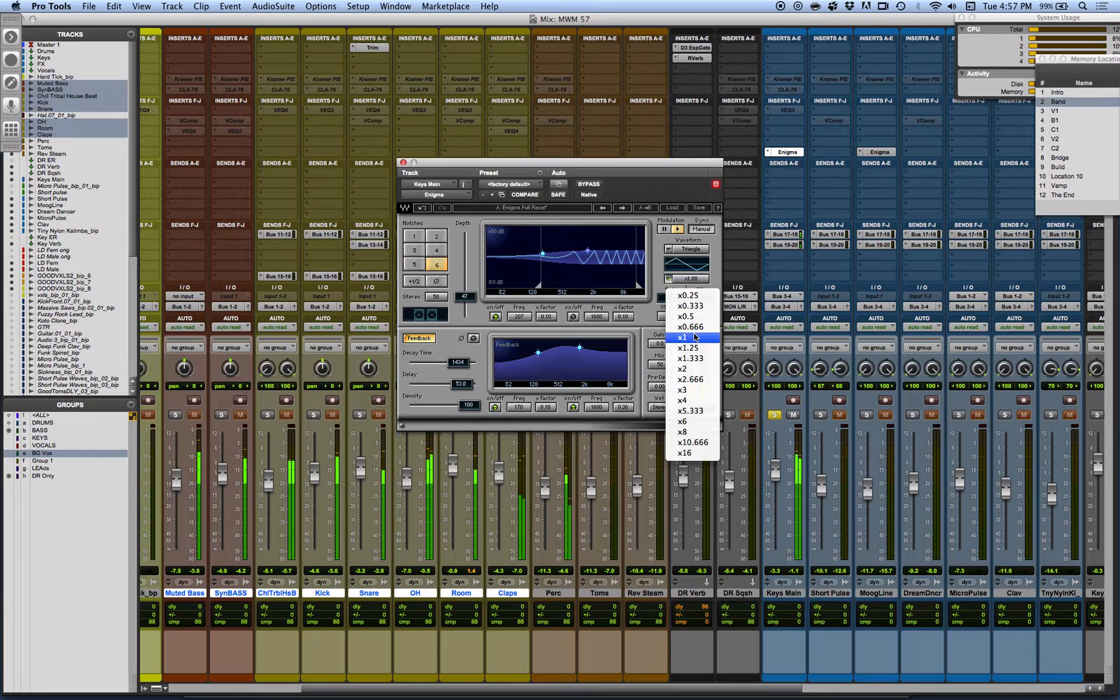
left_click(691, 368)
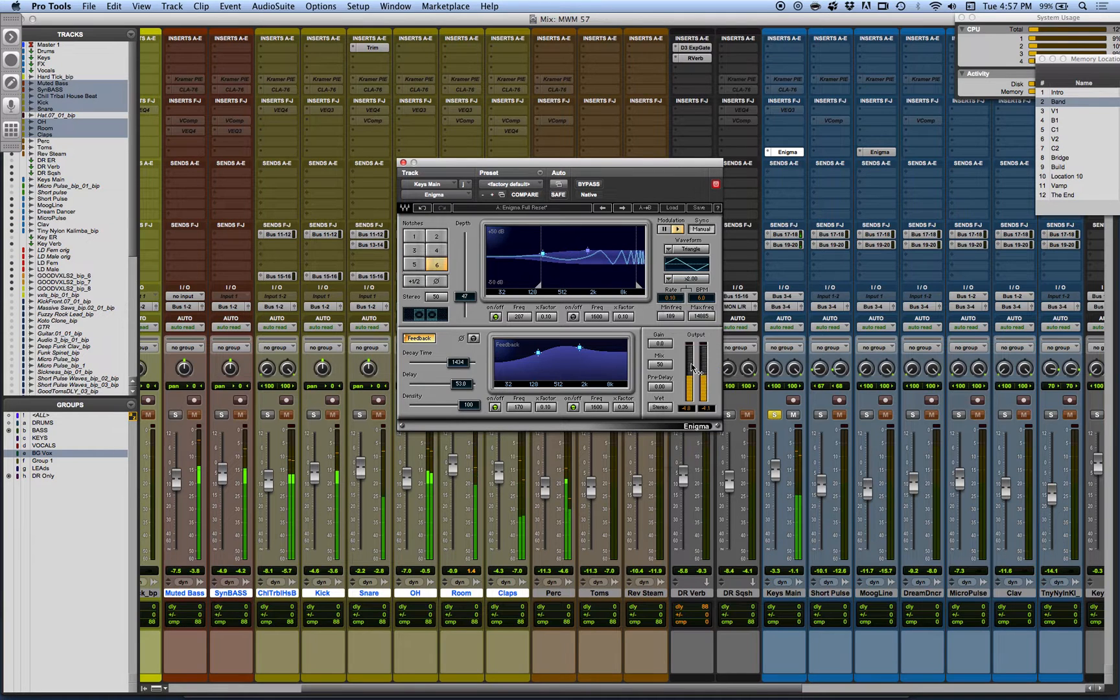
left_click(669, 280)
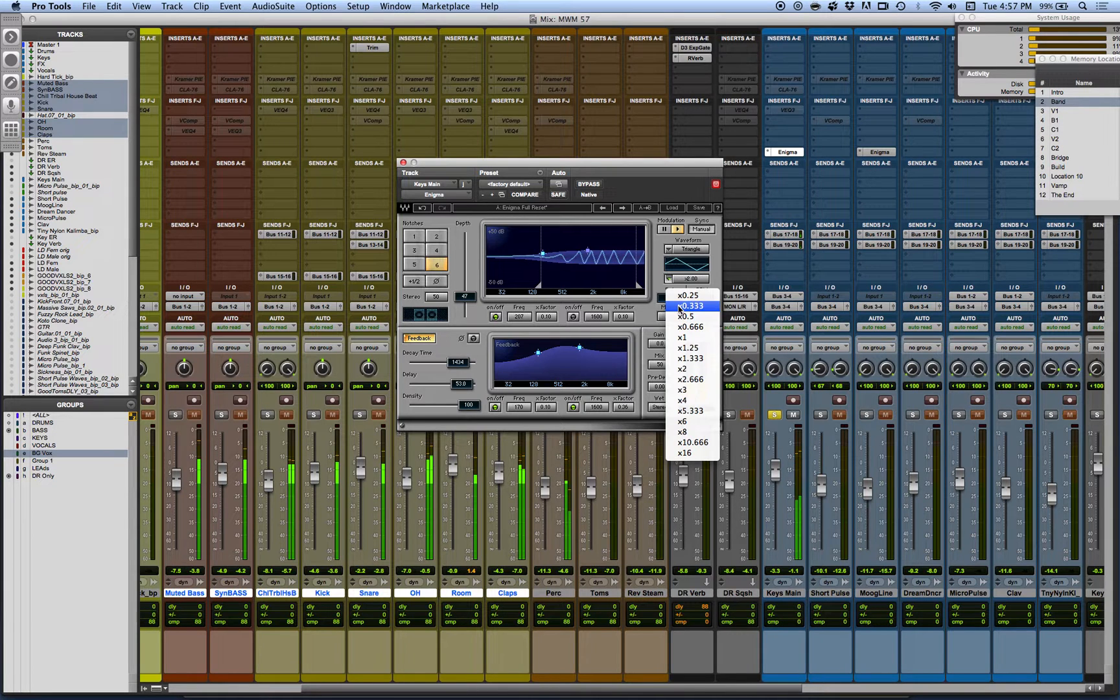
left_click(683, 338)
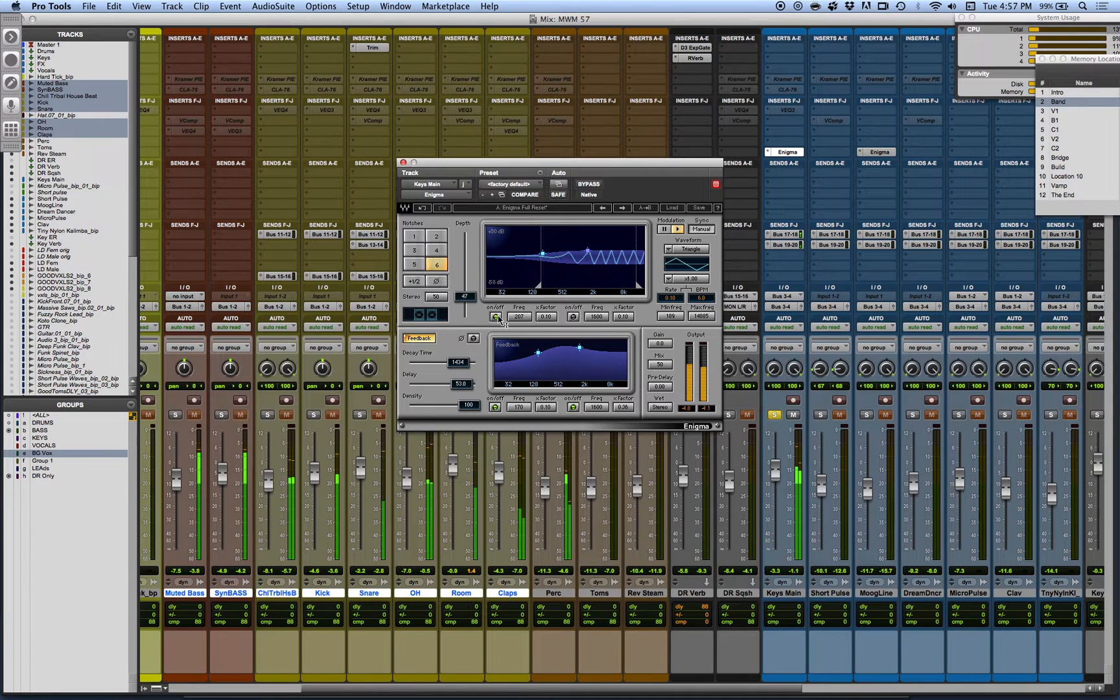
Step: Enable the 1500 Hz notch filter with an X factor of 1.95, and set the 207 Hz filter's X factor to 0.37
left_click(573, 317)
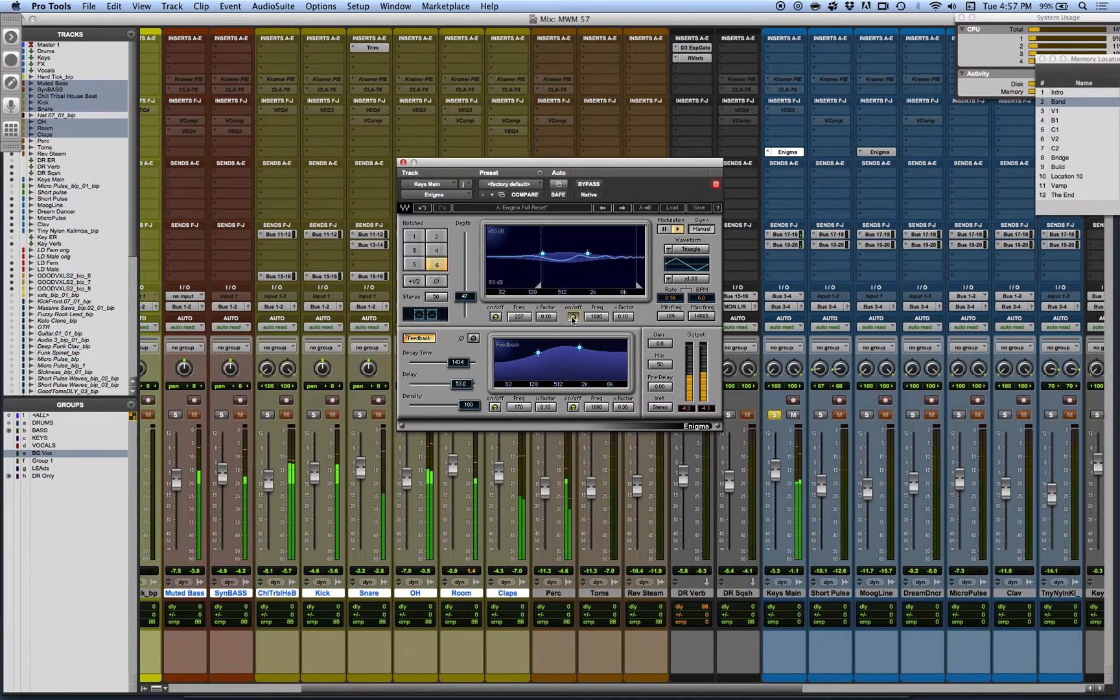
left_click_drag(624, 318, 624, 198)
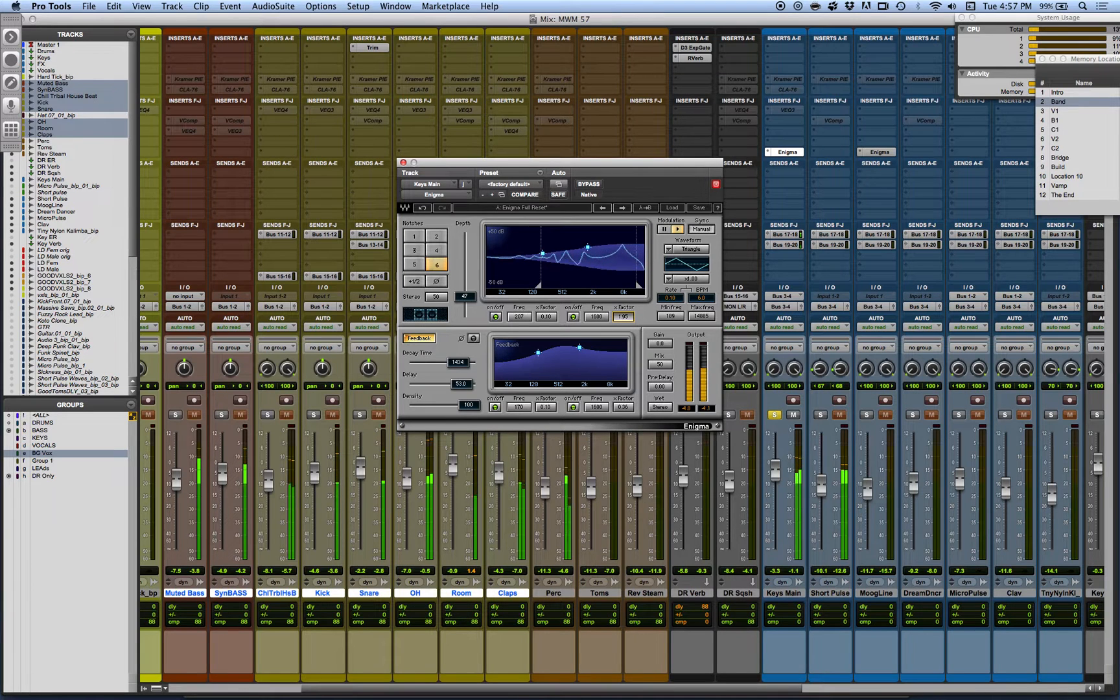
mouse_move(597, 317)
left_mouse_down()
mouse_move(596, 243)
mouse_move(596, 307)
left_mouse_up()
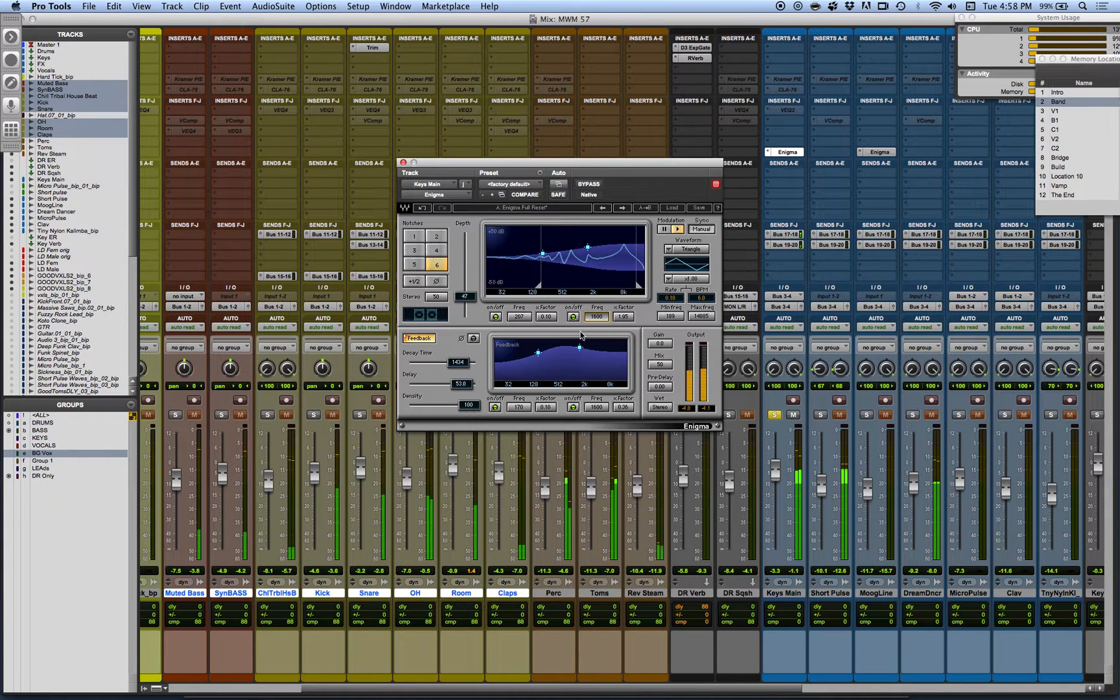
mouse_move(546, 316)
left_mouse_down()
mouse_move(546, 277)
mouse_move(549, 328)
left_mouse_up()
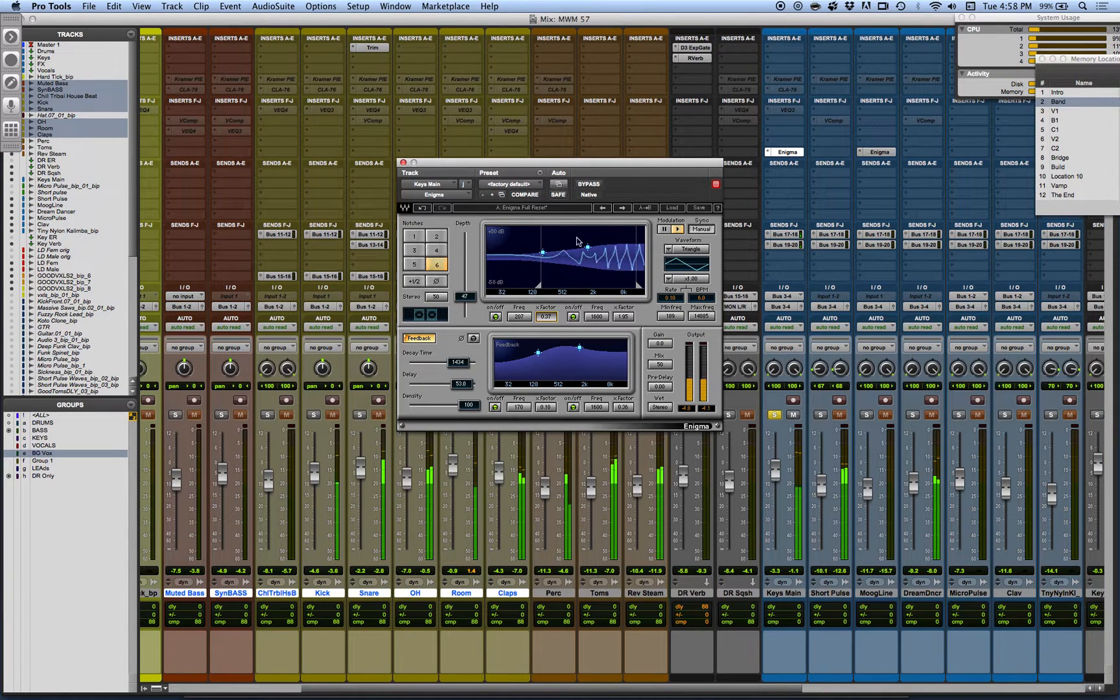
Step: Raise the frequency of the notch section's upper filter to 2033 Hz
left_click(597, 316)
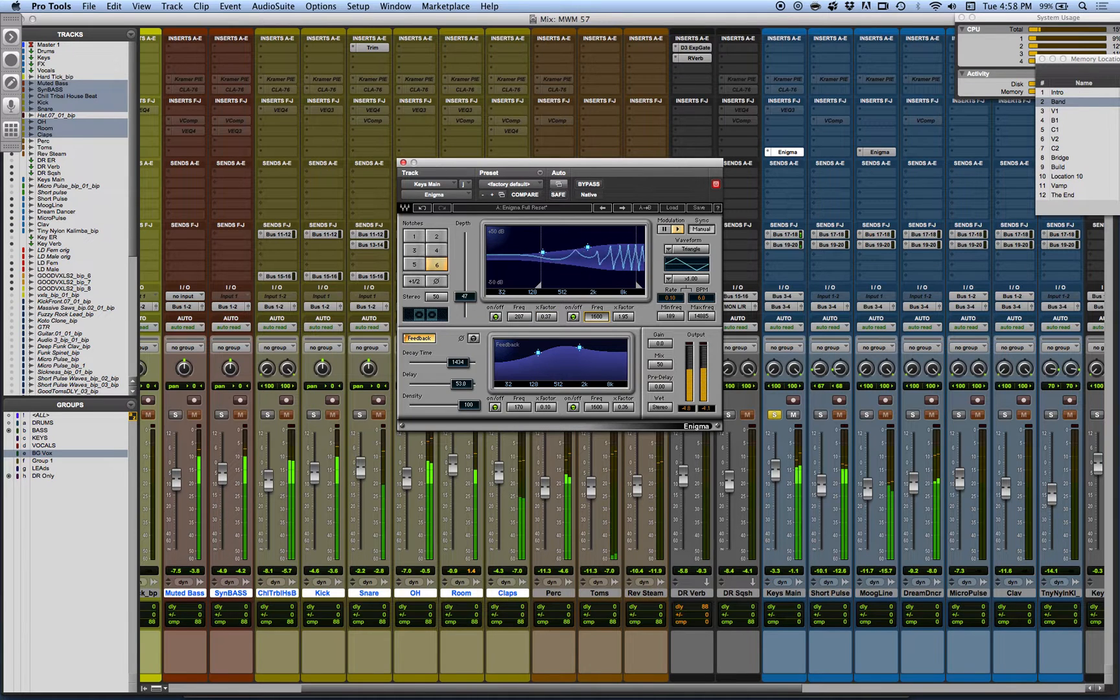
left_click_drag(600, 319, 601, 316)
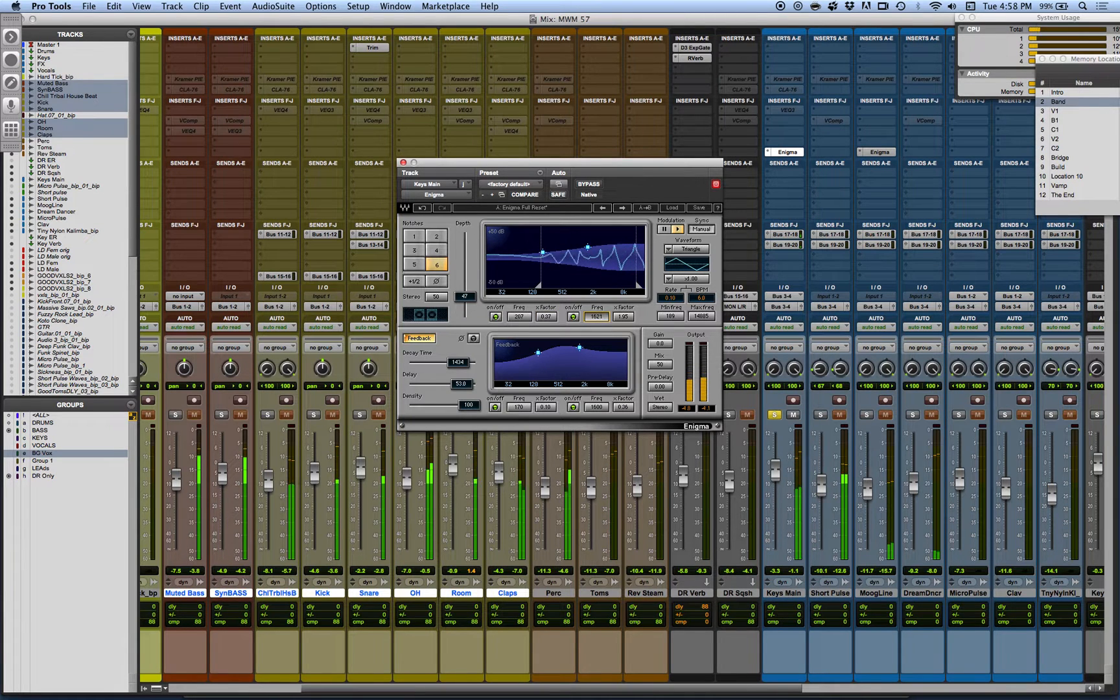
left_click_drag(587, 247, 587, 246)
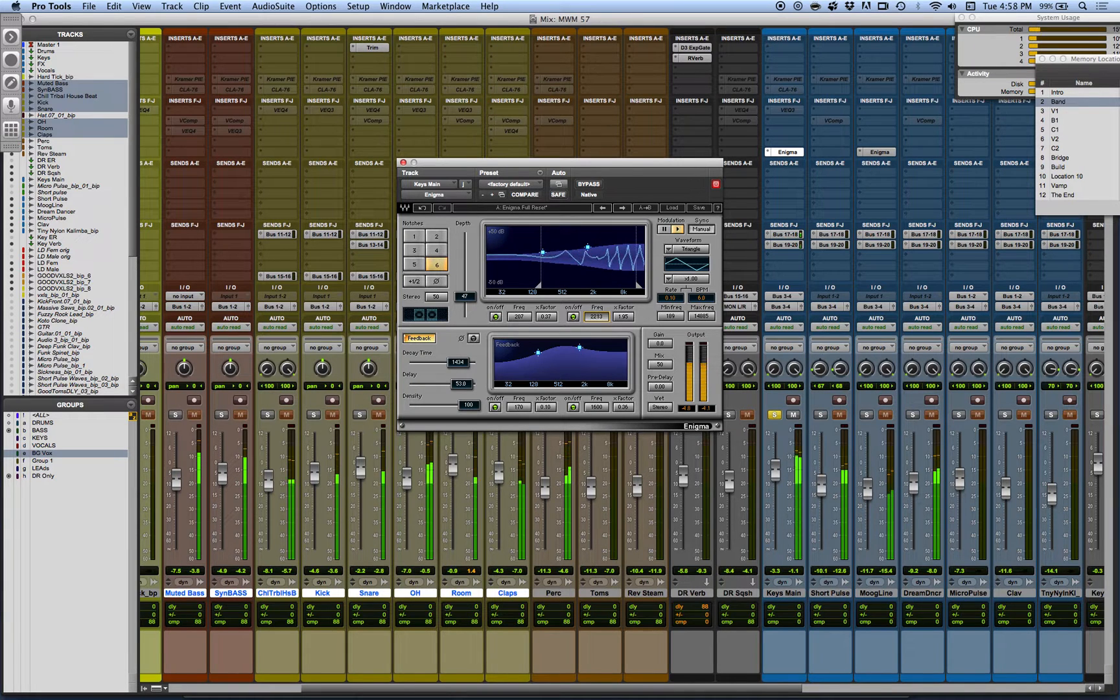
mouse_move(588, 247)
left_mouse_down()
mouse_move(628, 247)
mouse_move(592, 247)
left_mouse_up()
left_click_drag(598, 318, 600, 318)
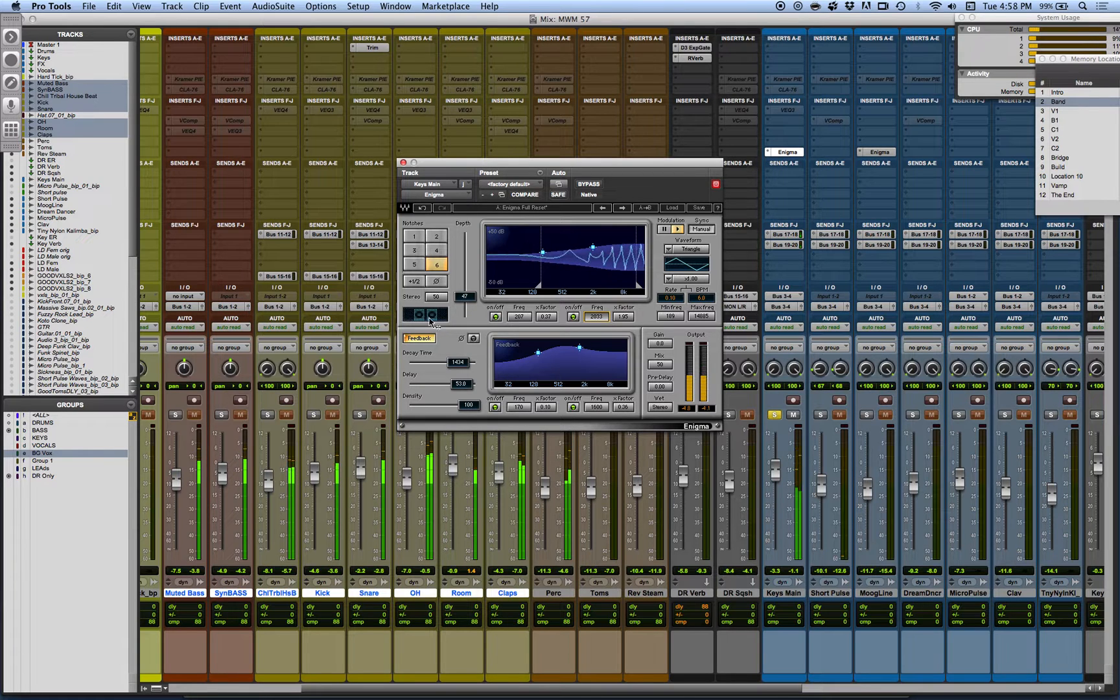
Step: Audition a reduced notch stereo setting of 29 and return it to 50
left_click(437, 297)
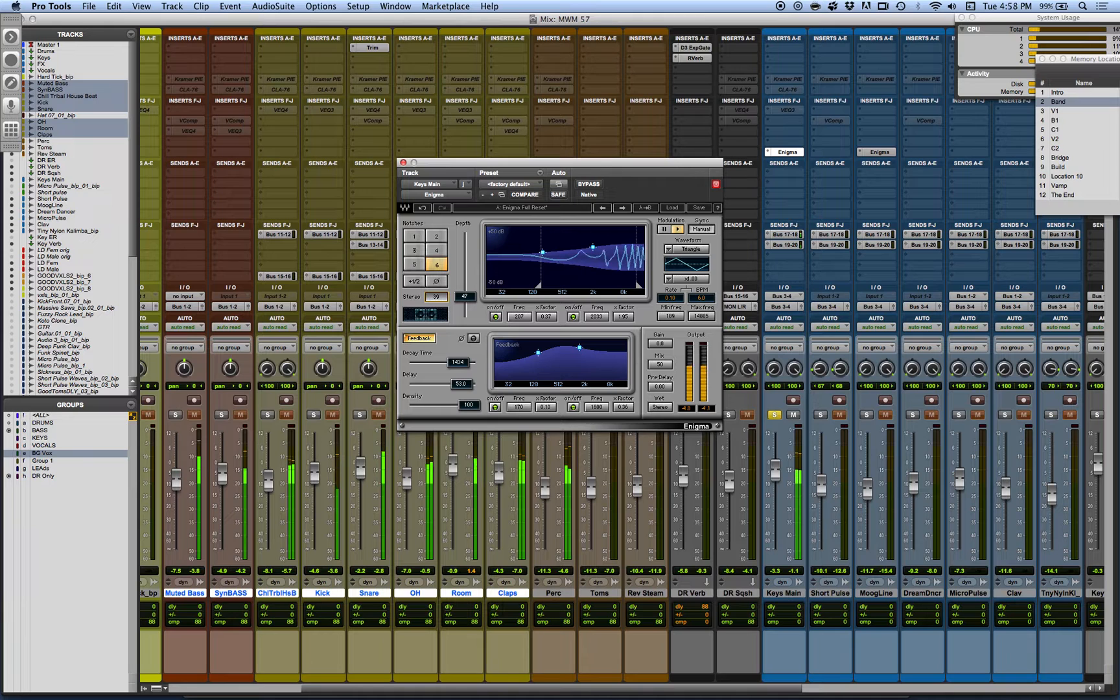
left_click_drag(436, 297, 431, 351)
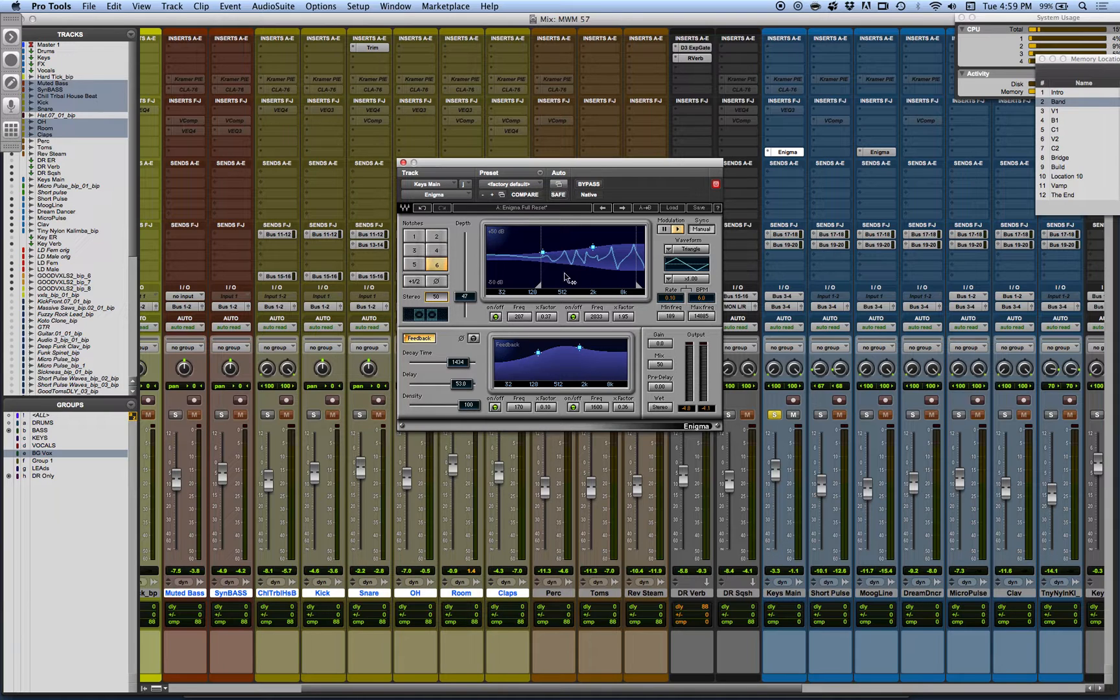
Step: Resume playback and raise the modulation's minimum frequency to 216 Hz
key("space")
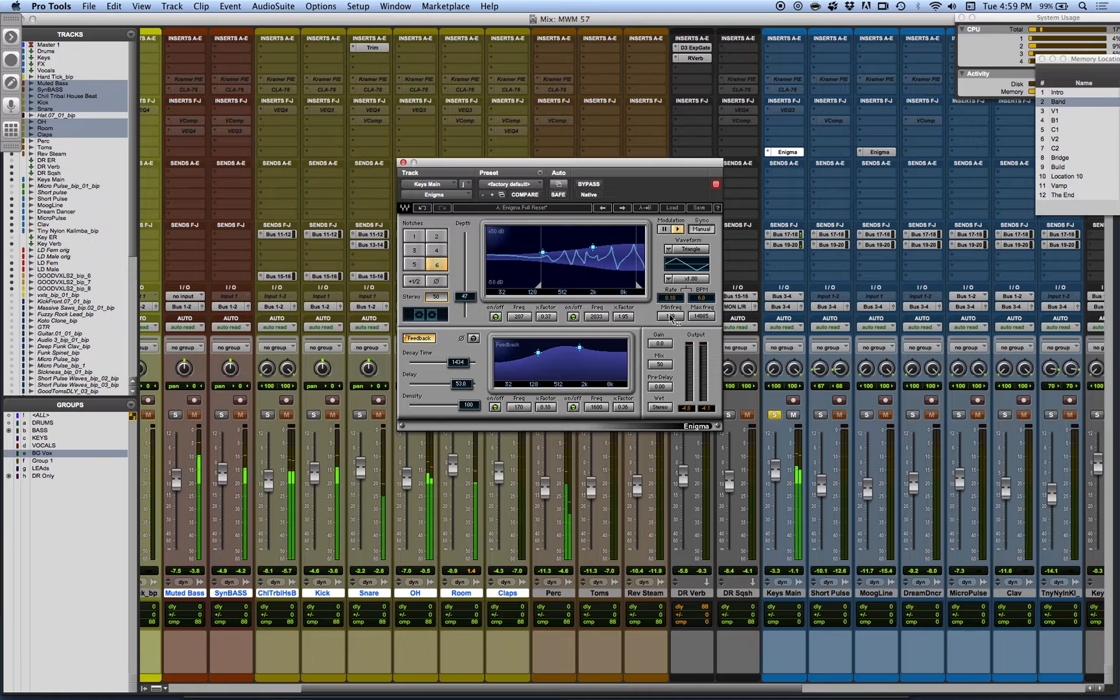
mouse_move(671, 317)
left_mouse_down()
mouse_move(671, 280)
mouse_move(672, 296)
left_mouse_up()
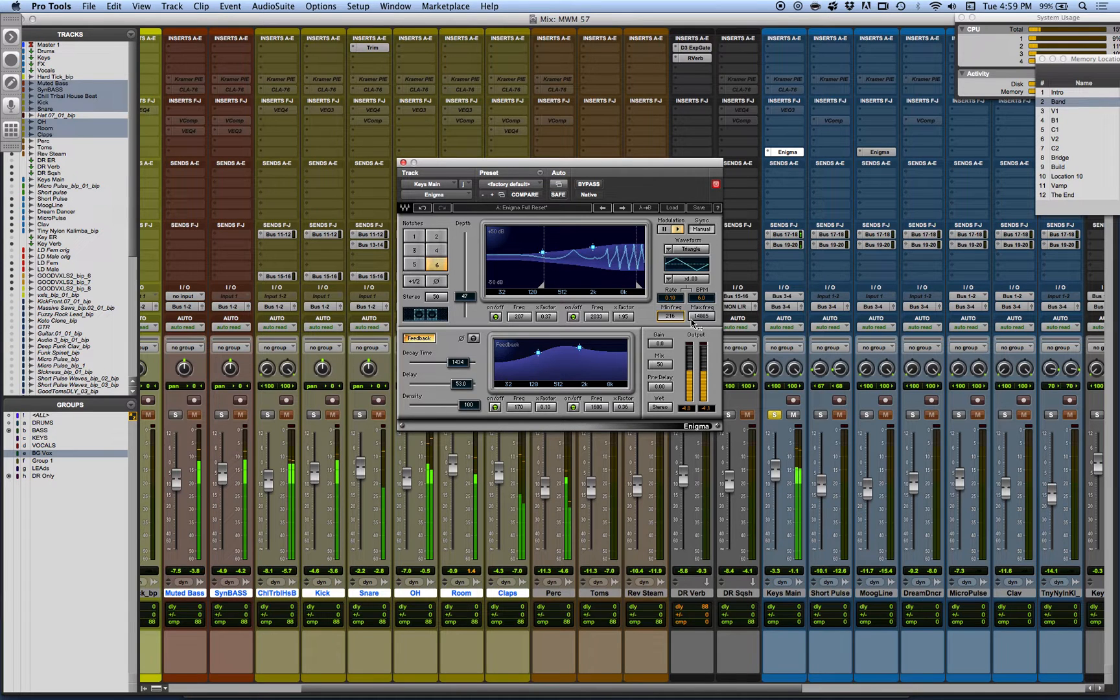
Step: Lower the modulation's maximum frequency to 11730 Hz, and audition the sound with feedback switched off and back on
left_click_drag(703, 321, 703, 322)
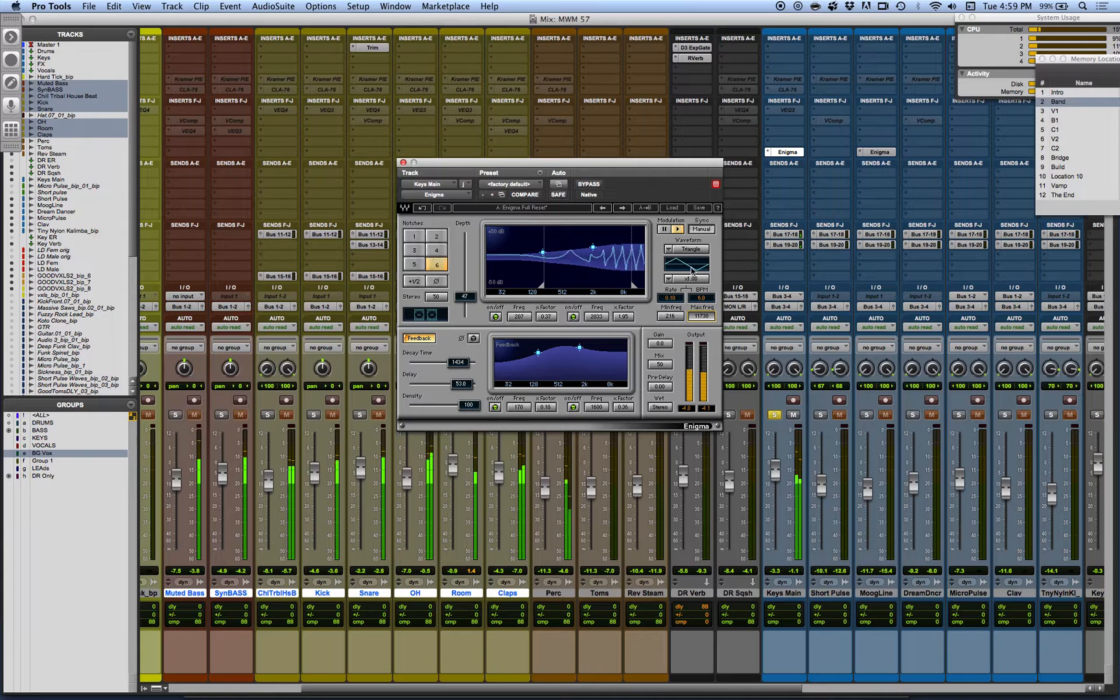
left_click(419, 338)
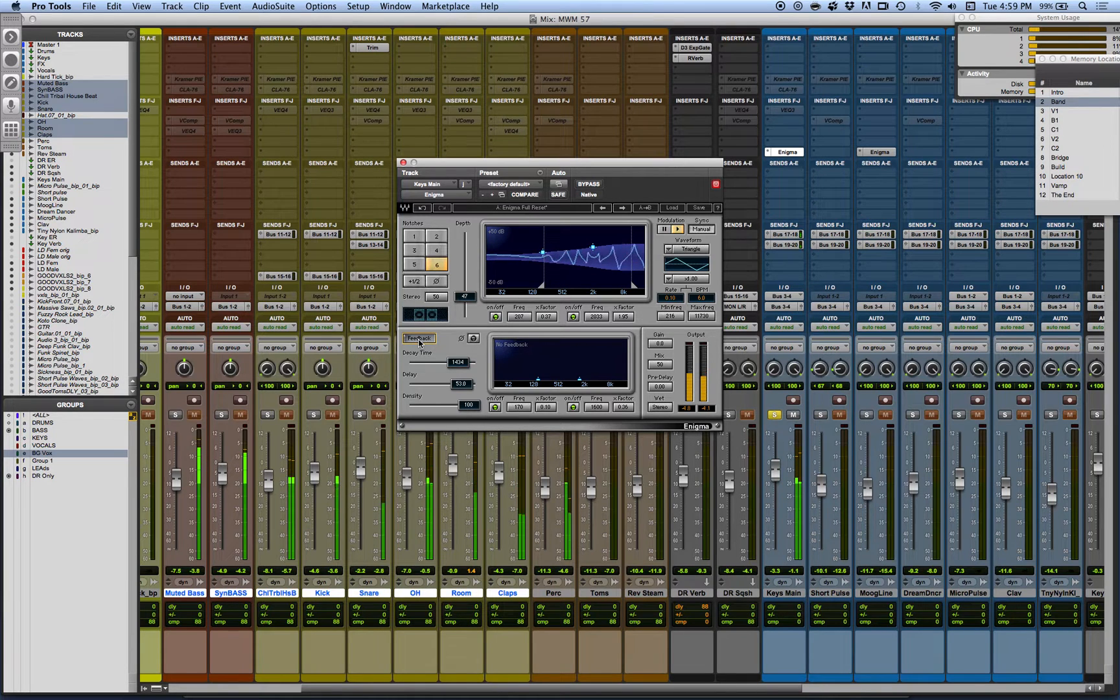
left_click(419, 339)
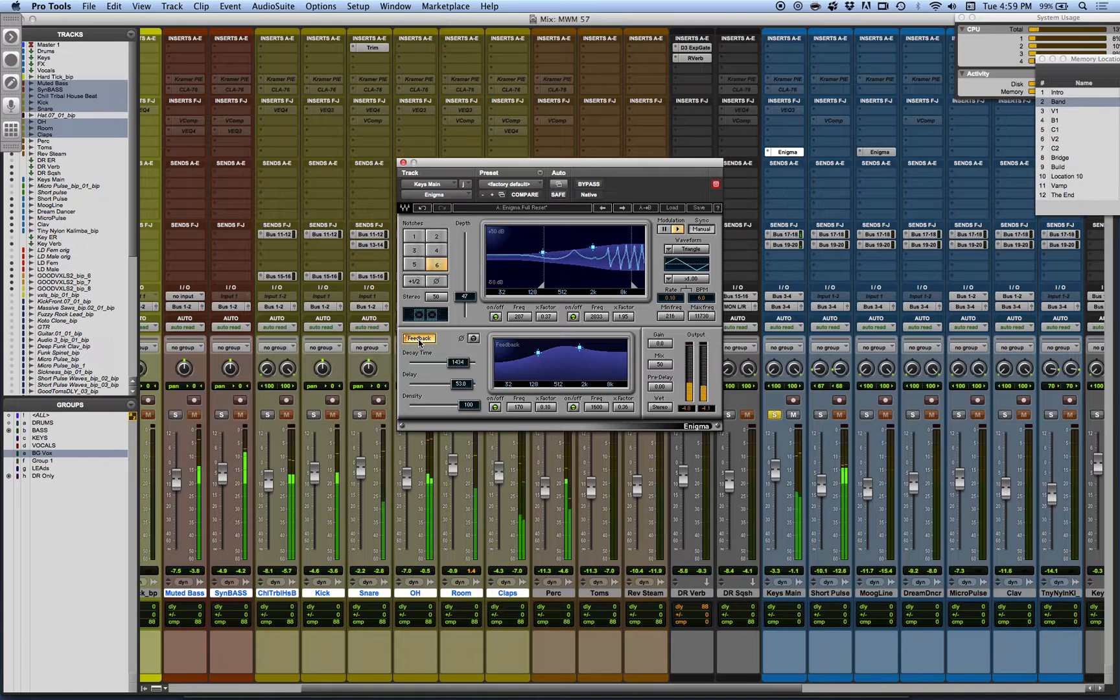
Step: Reduce the feedback delay to 0.03 and the notch depth to 12
left_click_drag(454, 381, 419, 384)
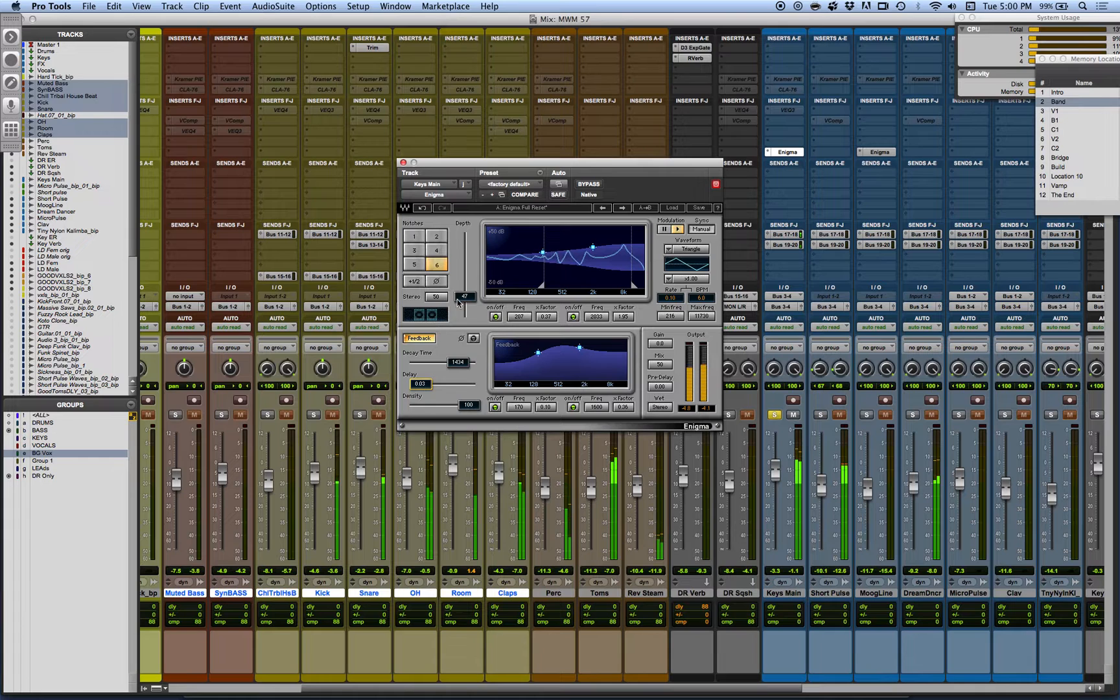
mouse_move(458, 298)
left_mouse_down()
mouse_move(458, 312)
mouse_move(471, 311)
left_mouse_up()
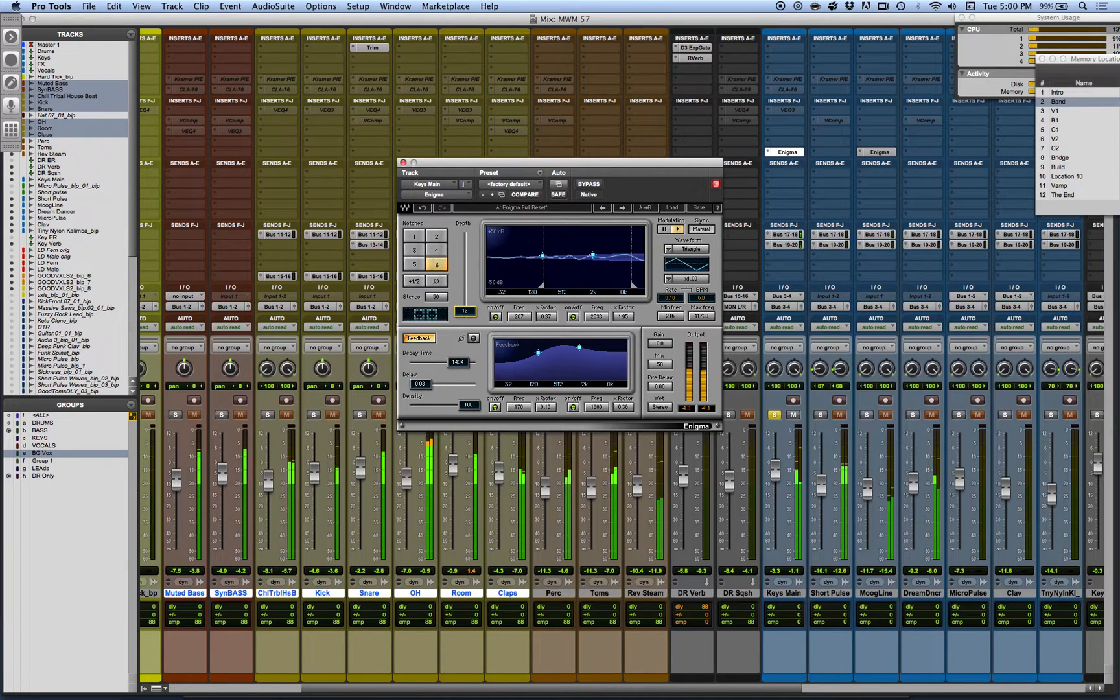
Step: Set the feedback delay to 0.26 and shorten the decay time to 389
left_click(420, 385)
left_click_drag(420, 384, 468, 405)
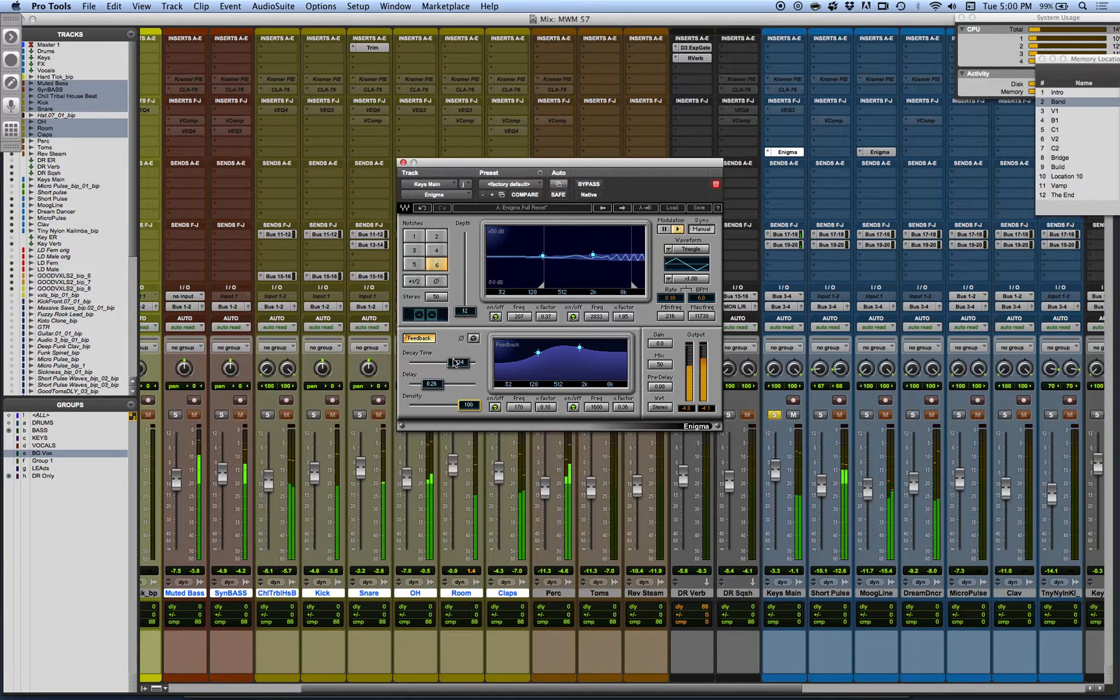
mouse_move(457, 365)
left_mouse_down()
mouse_move(414, 365)
mouse_move(446, 363)
left_mouse_up()
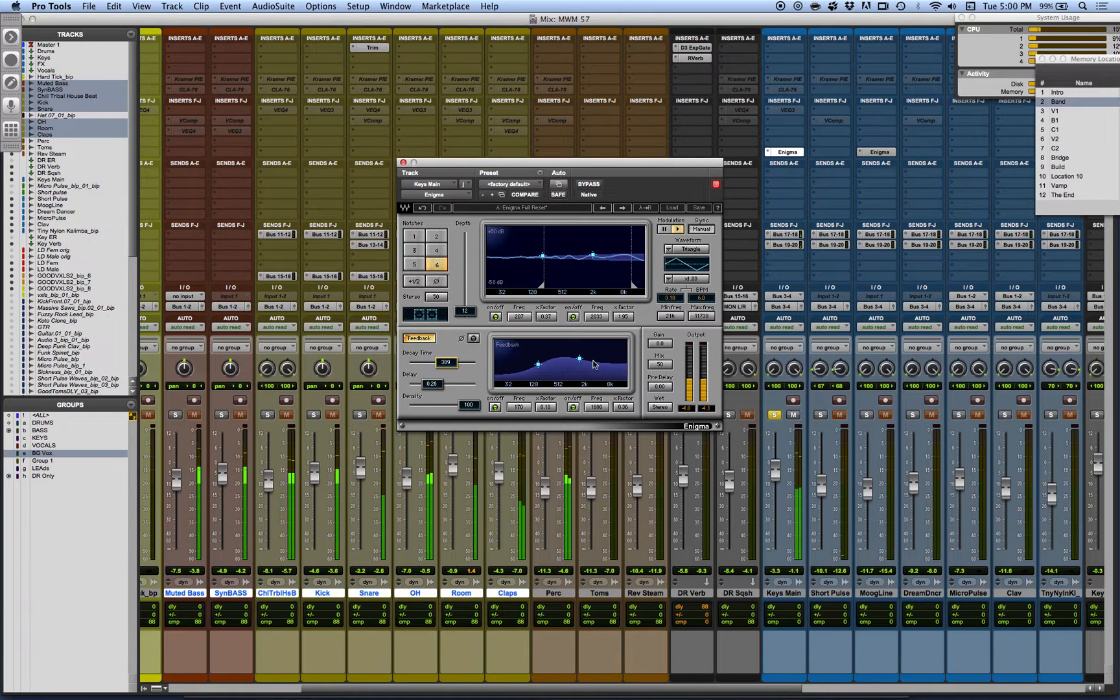
Step: Move the feedback section's upper filter to 4278 Hz, and briefly audition the switch beside the feedback phase control
left_click_drag(580, 358, 597, 359)
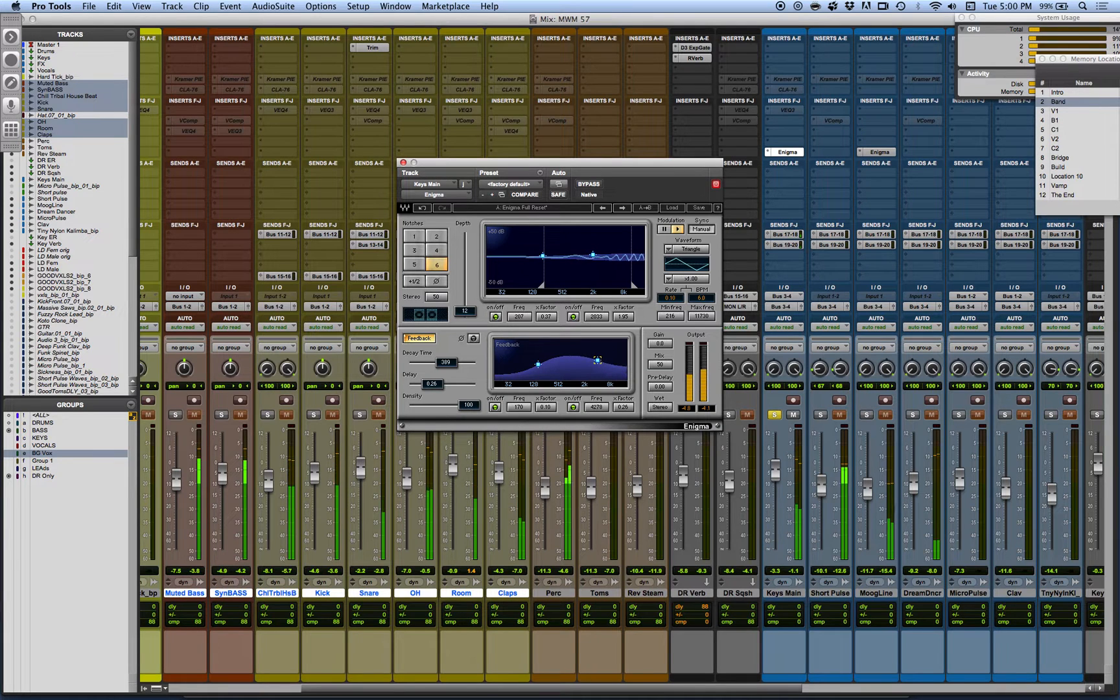
left_click(474, 339)
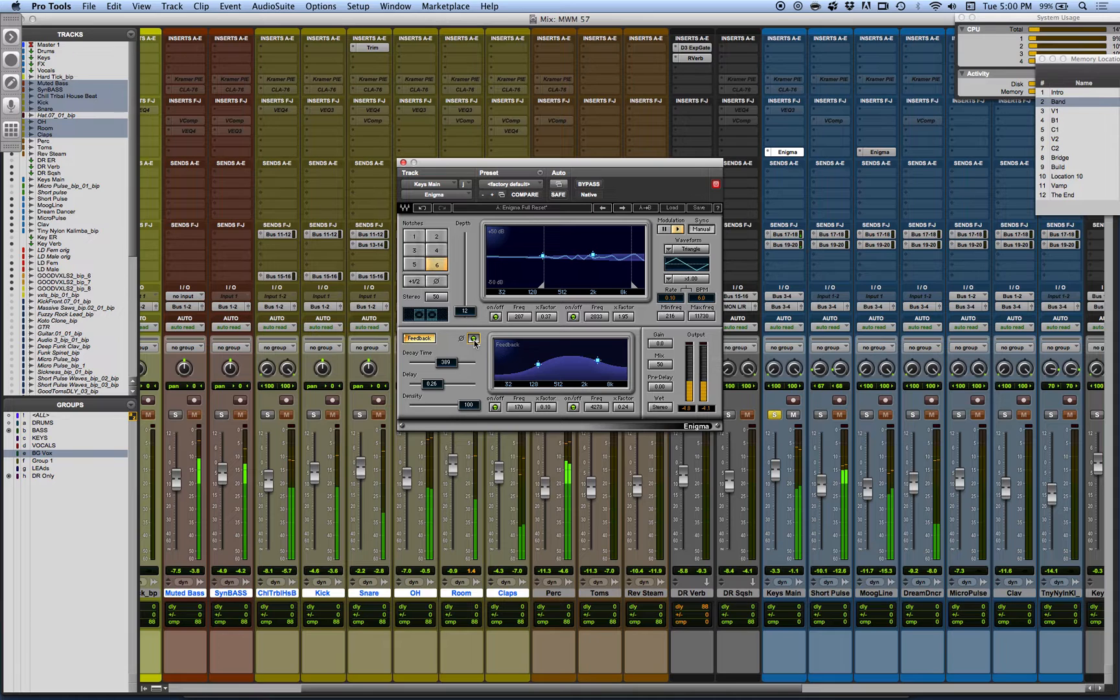
left_click(474, 340)
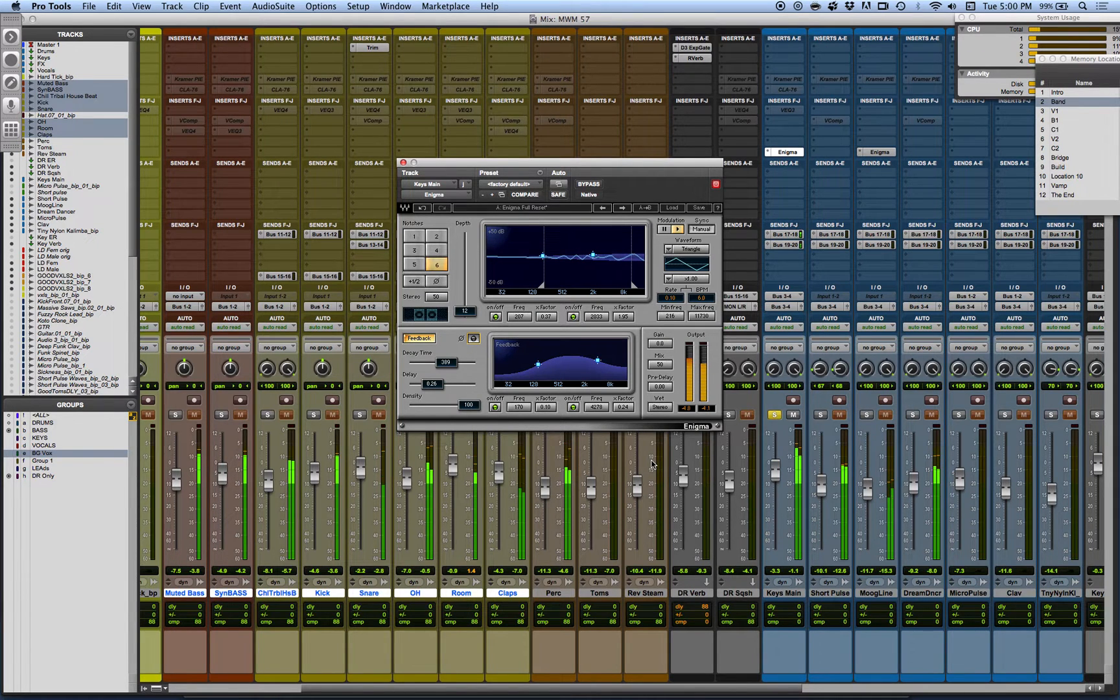
Step: Try the pre-delay control, and compare the Keys Main sound with Enigma bypassed and active
mouse_move(660, 387)
left_mouse_down()
mouse_move(660, 367)
mouse_move(663, 401)
left_mouse_up()
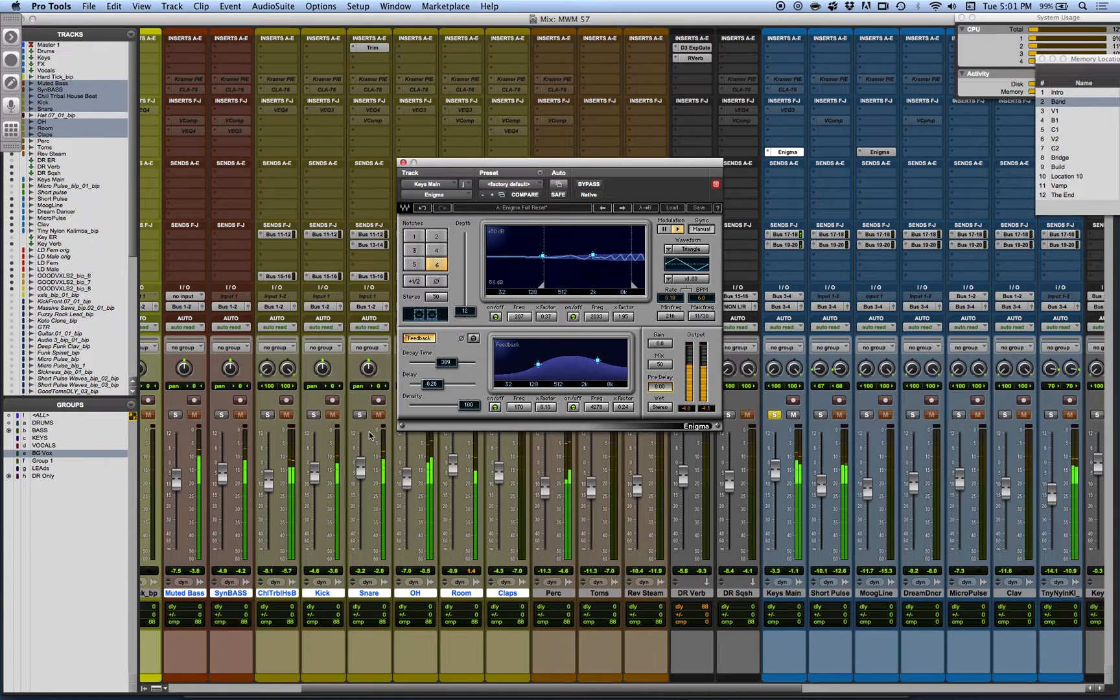
left_click(589, 185)
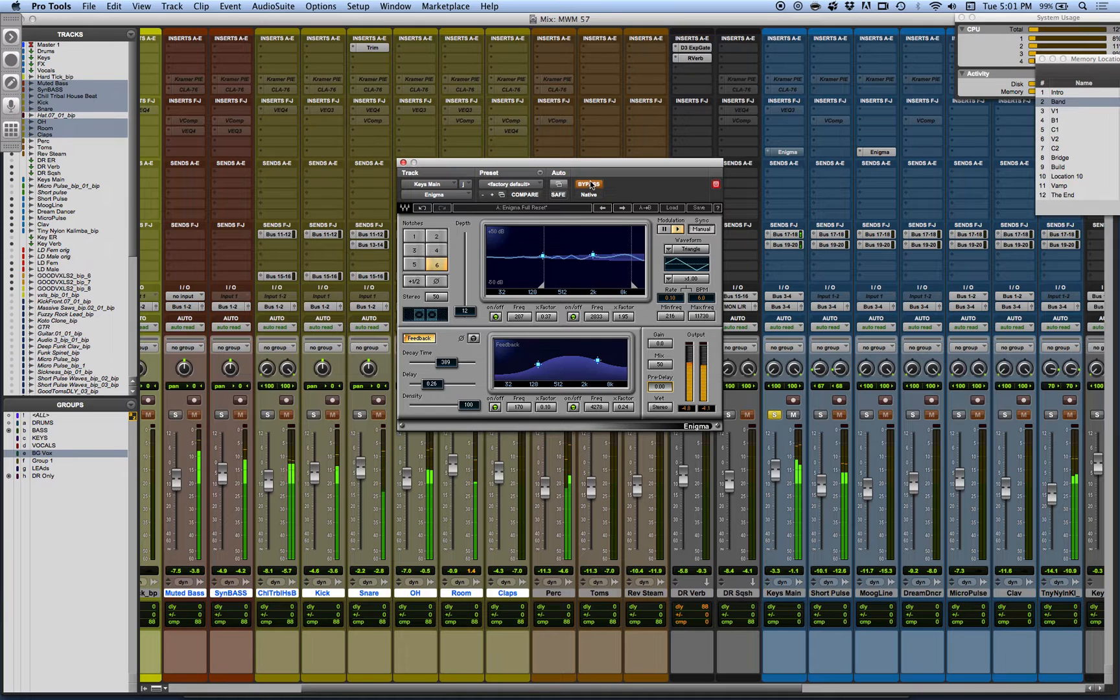
left_click(589, 185)
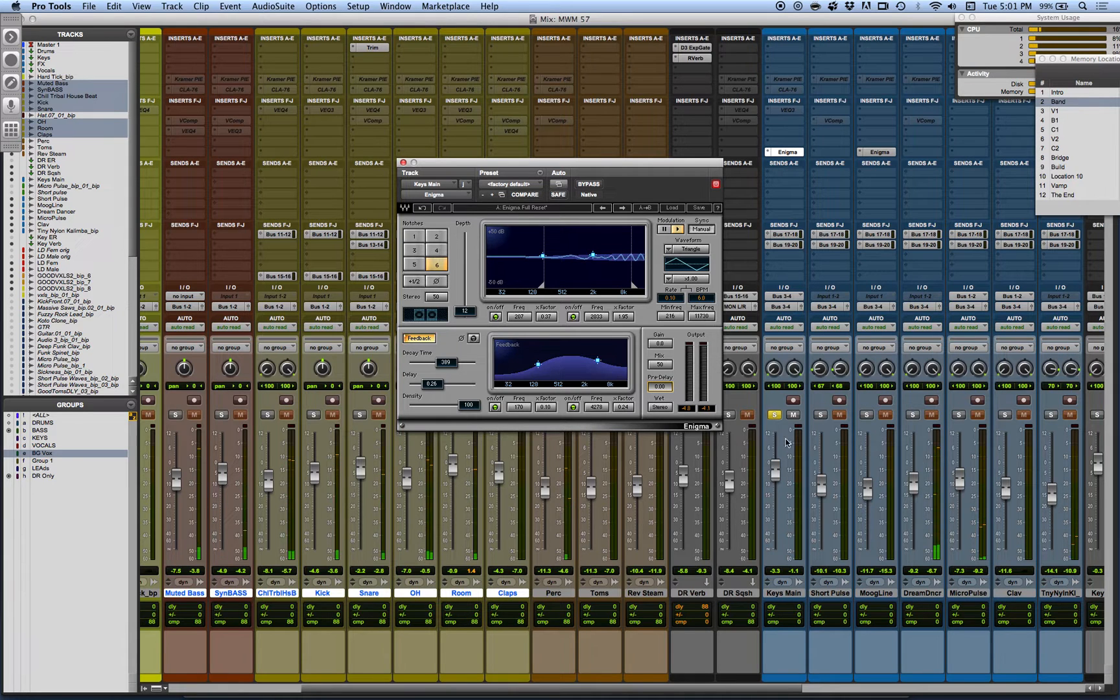
Step: Solo the MoogLine track instead of Keys Main and open the Enigma (mono/stereo) insert on it
left_click(777, 418)
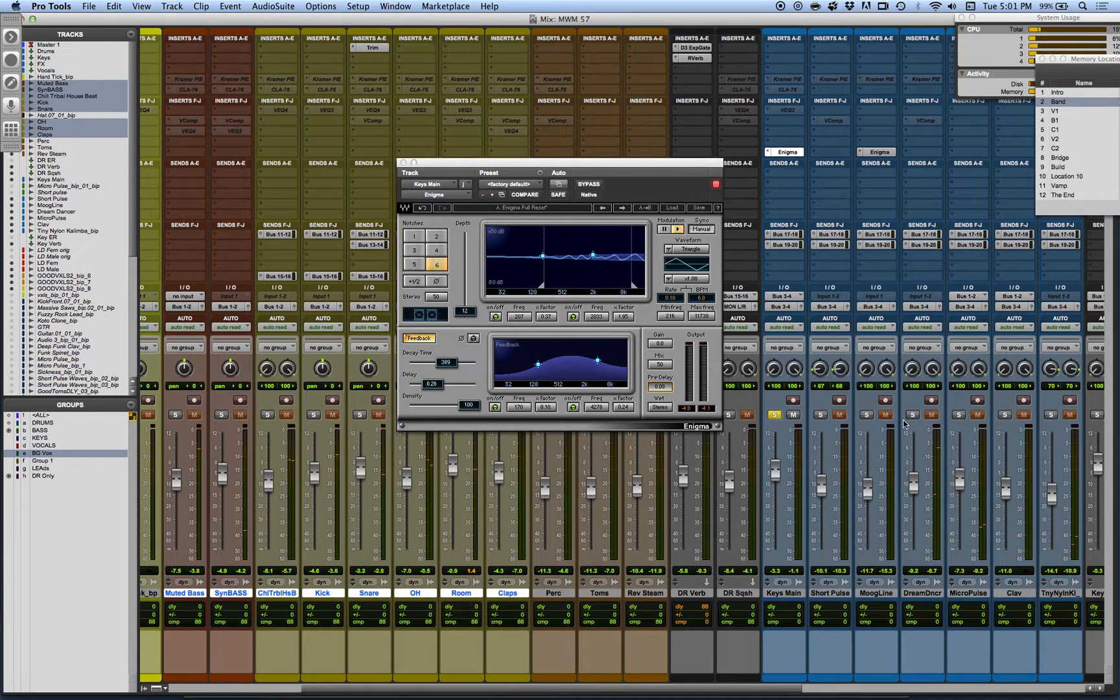
left_click(870, 415)
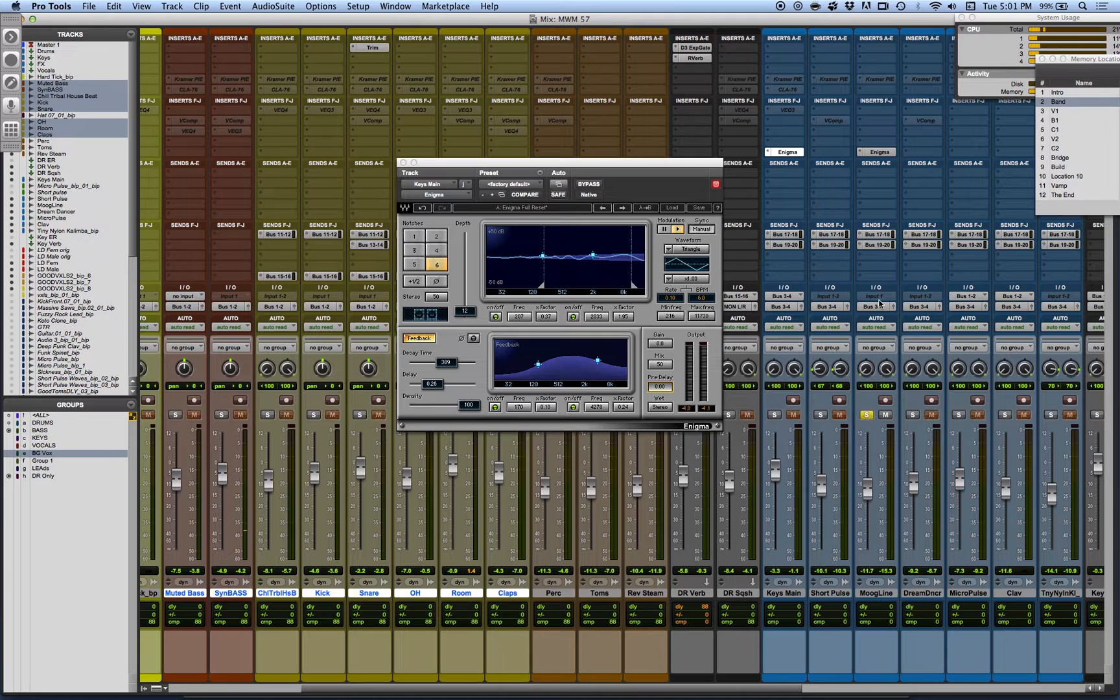
left_click(862, 152)
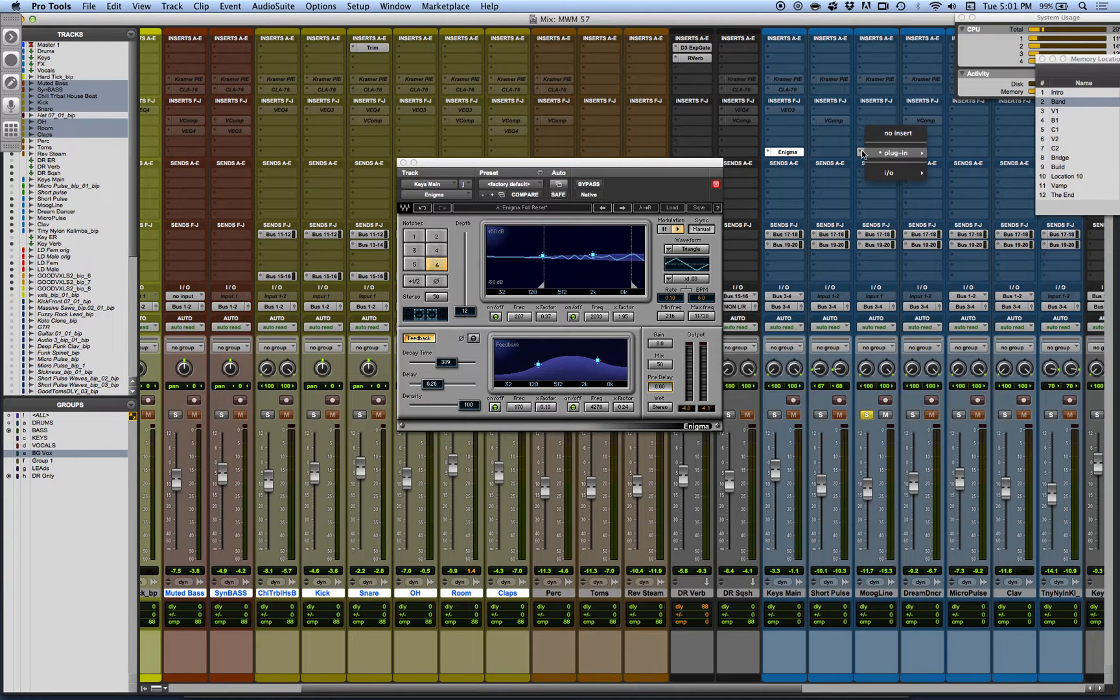
mouse_move(905, 154)
mouse_move(965, 205)
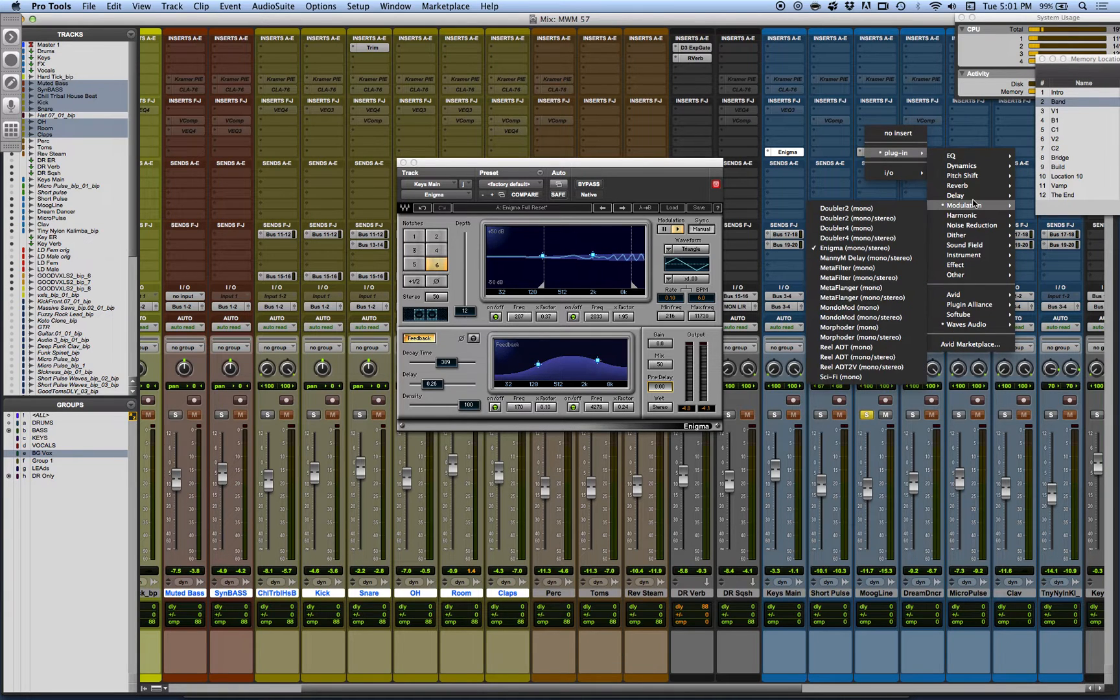
left_click(874, 253)
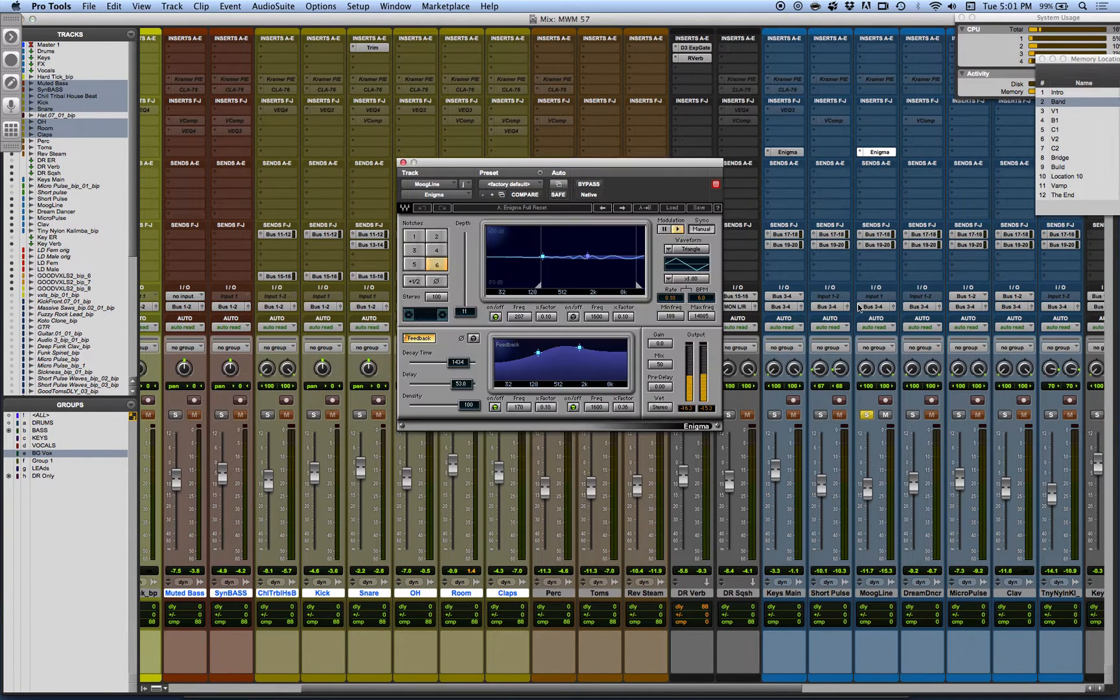
Step: Play from marker C1, compare MoogLine with Enigma bypassed and active, and raise the notch depth to 34
left_click(1056, 130)
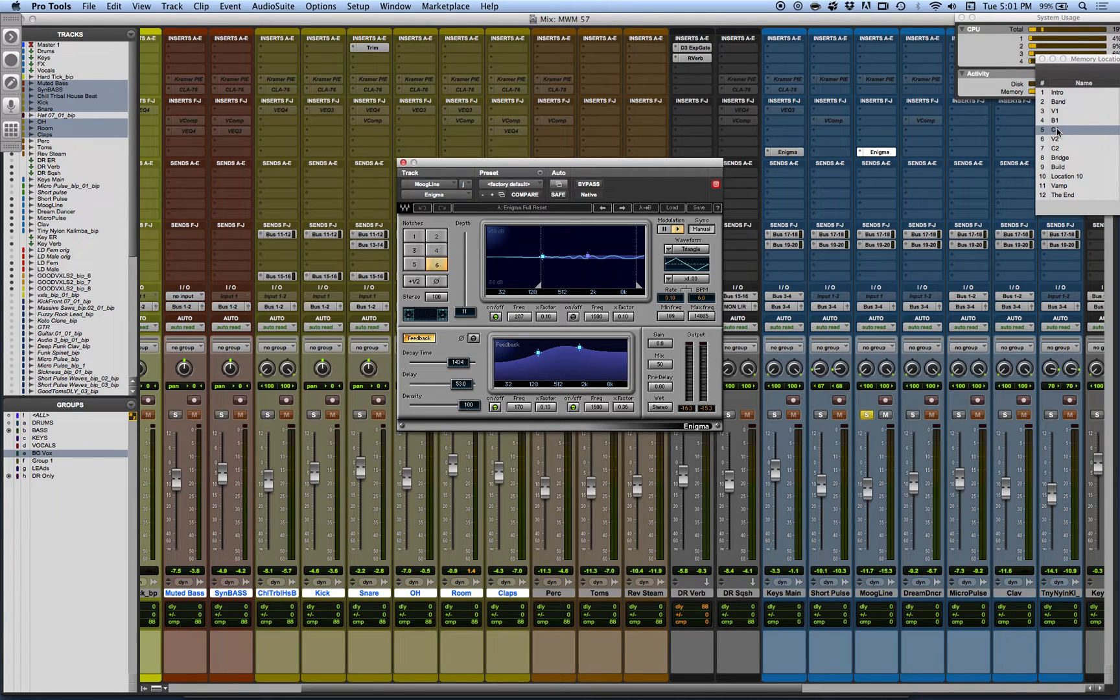
key("space")
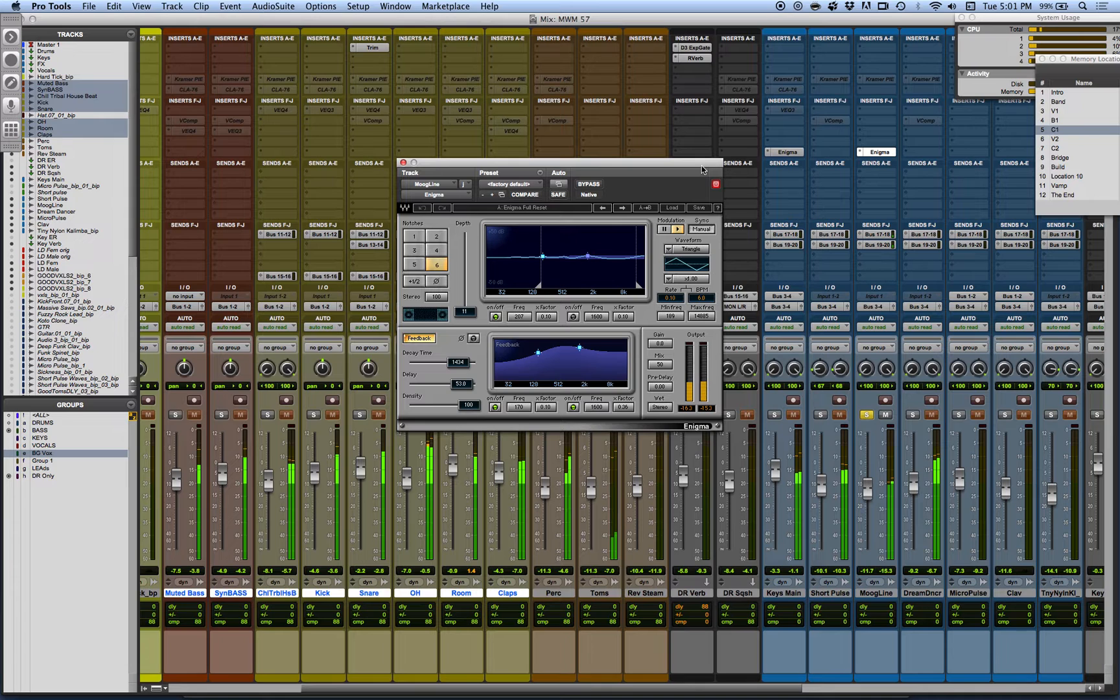
left_click(588, 184)
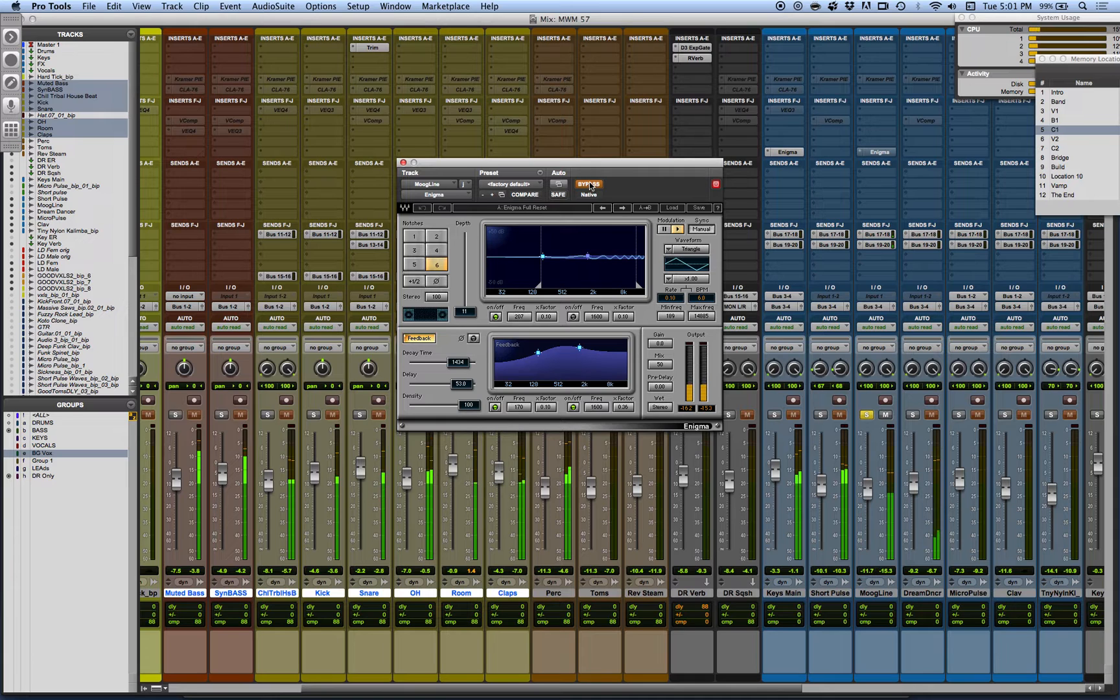
left_click(588, 185)
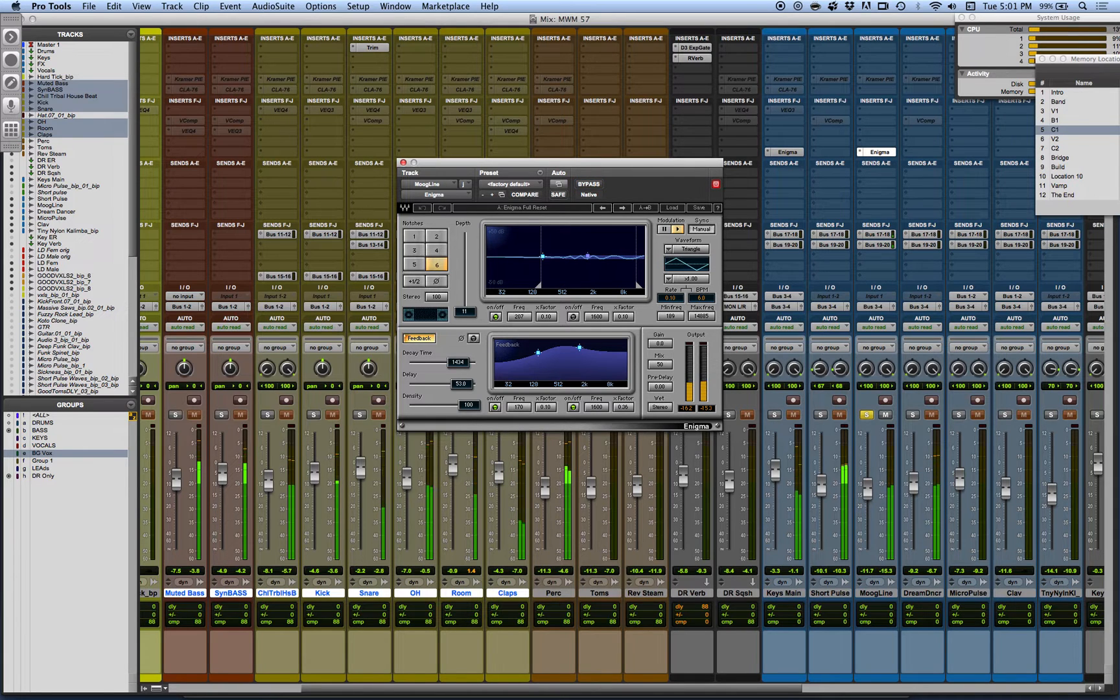
left_click_drag(465, 312, 436, 296)
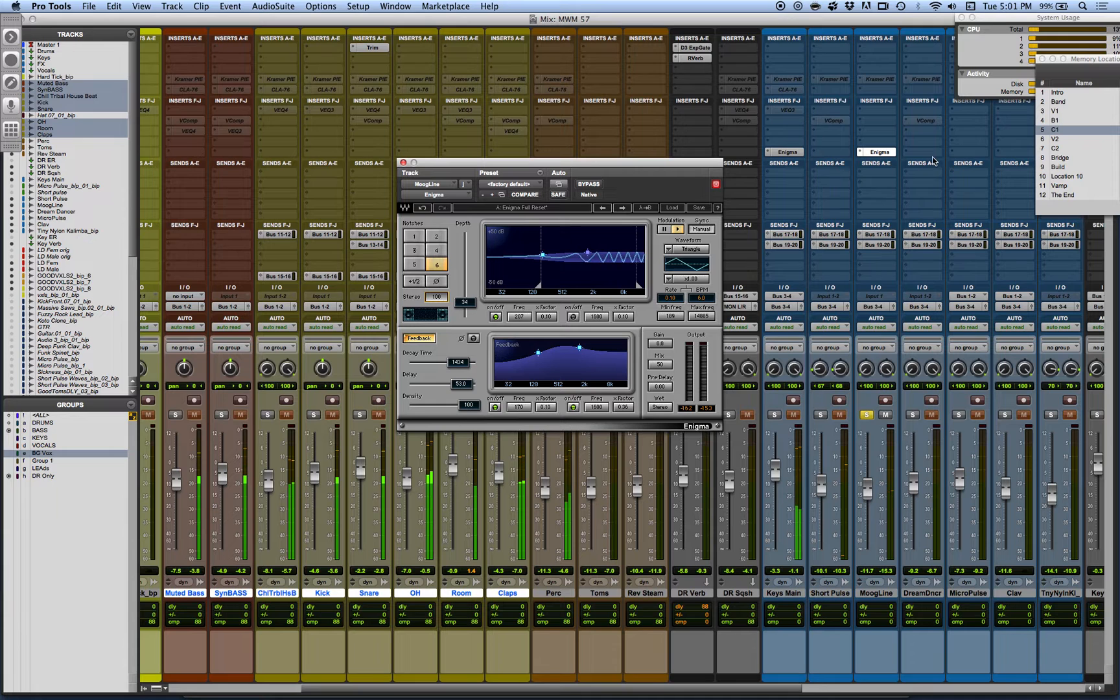
Step: Select the first MoogLine clip in the Edit window, play it from the Mix window, and switch off Enigma's feedback
key("super+equal")
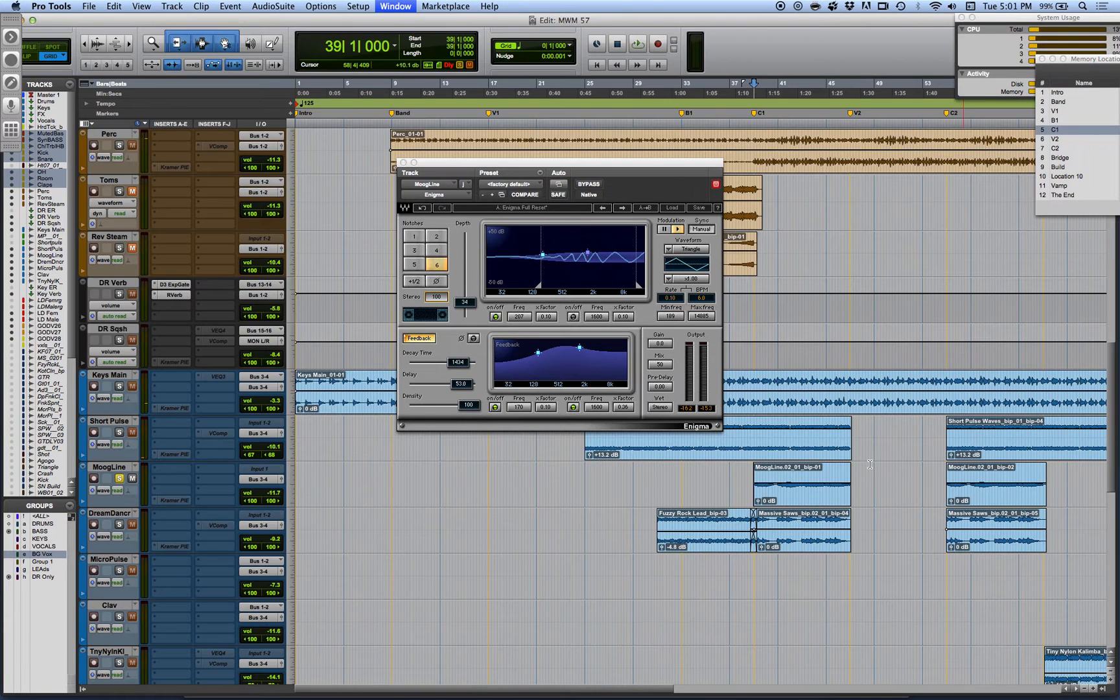
left_click(812, 495)
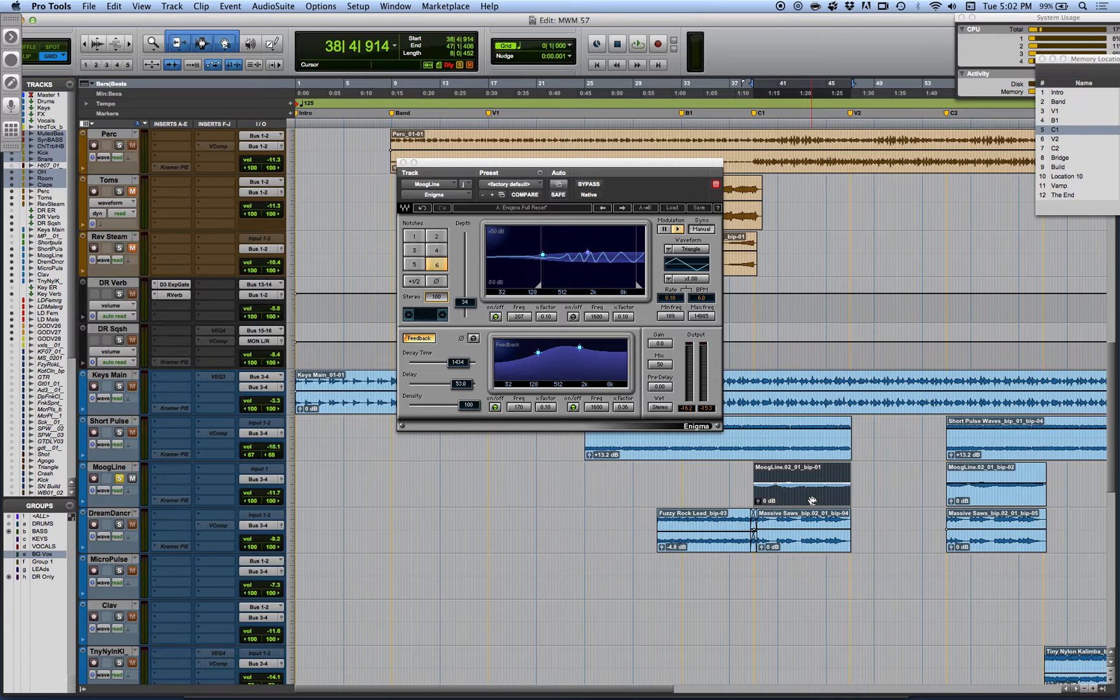
key("super+equal")
key("space")
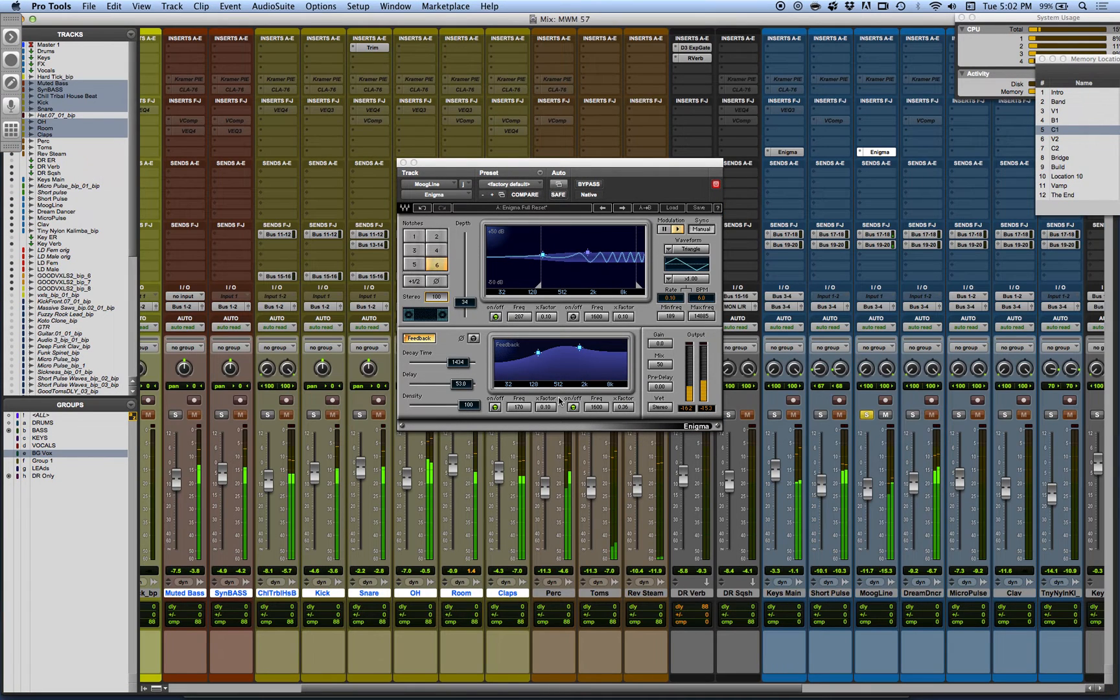
left_click(419, 338)
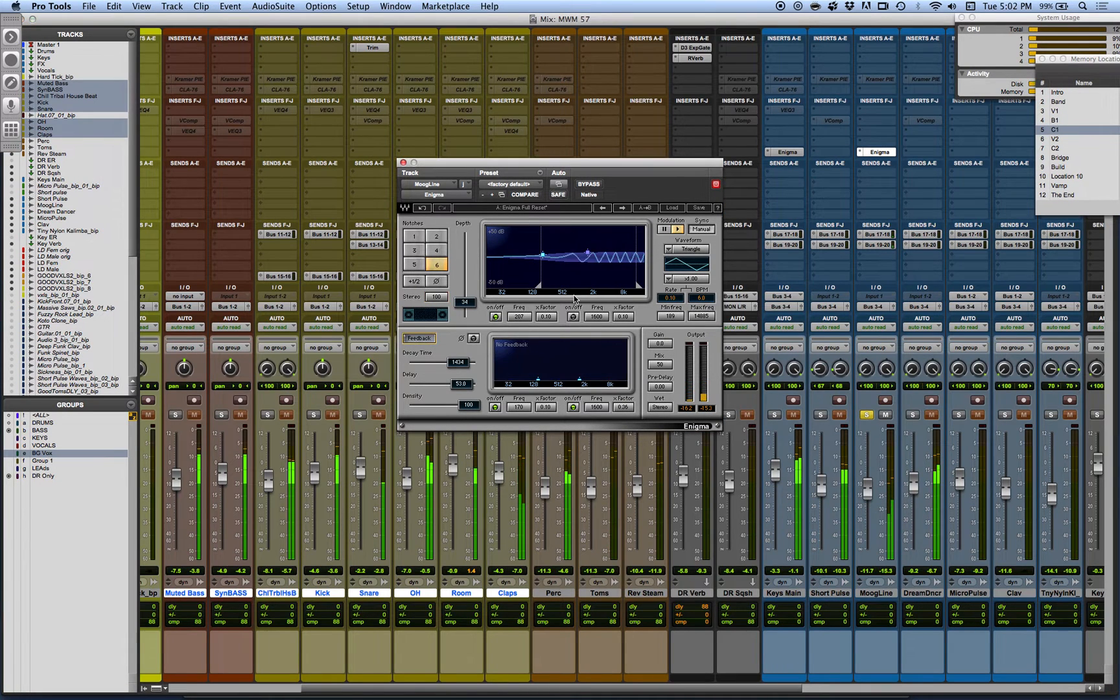
Step: Audition successive Enigma presets on MoogLine, from Enigma Full Reset through Raspberry sparkle and the Flangeverb presets to Small stone 1
left_click(623, 208)
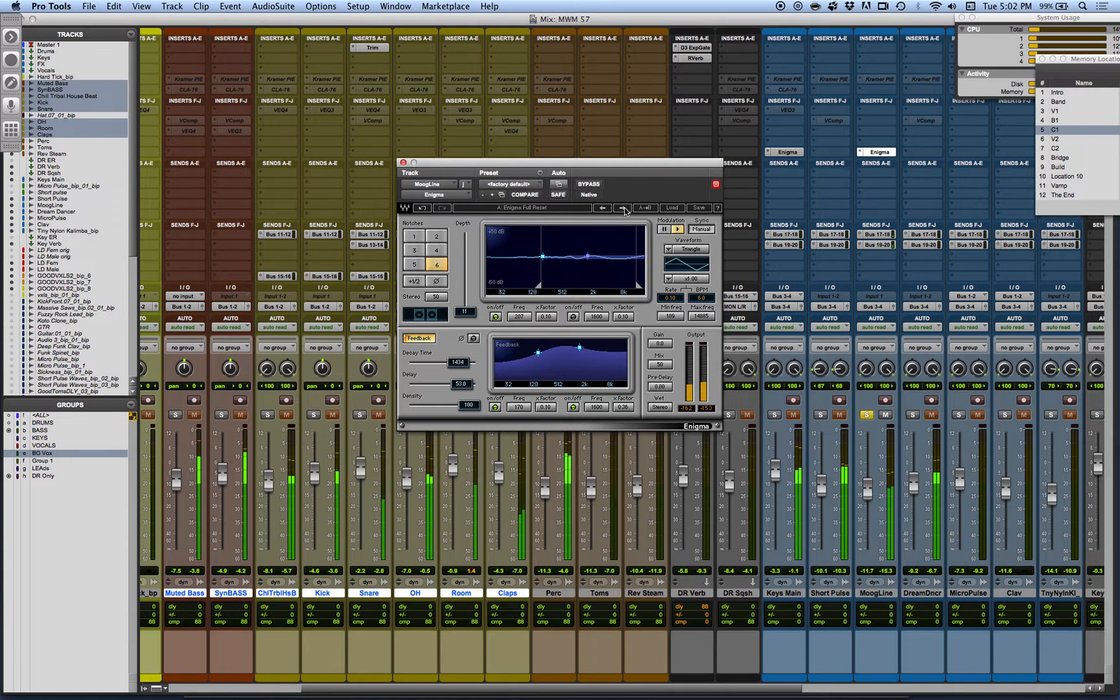
left_click(623, 208)
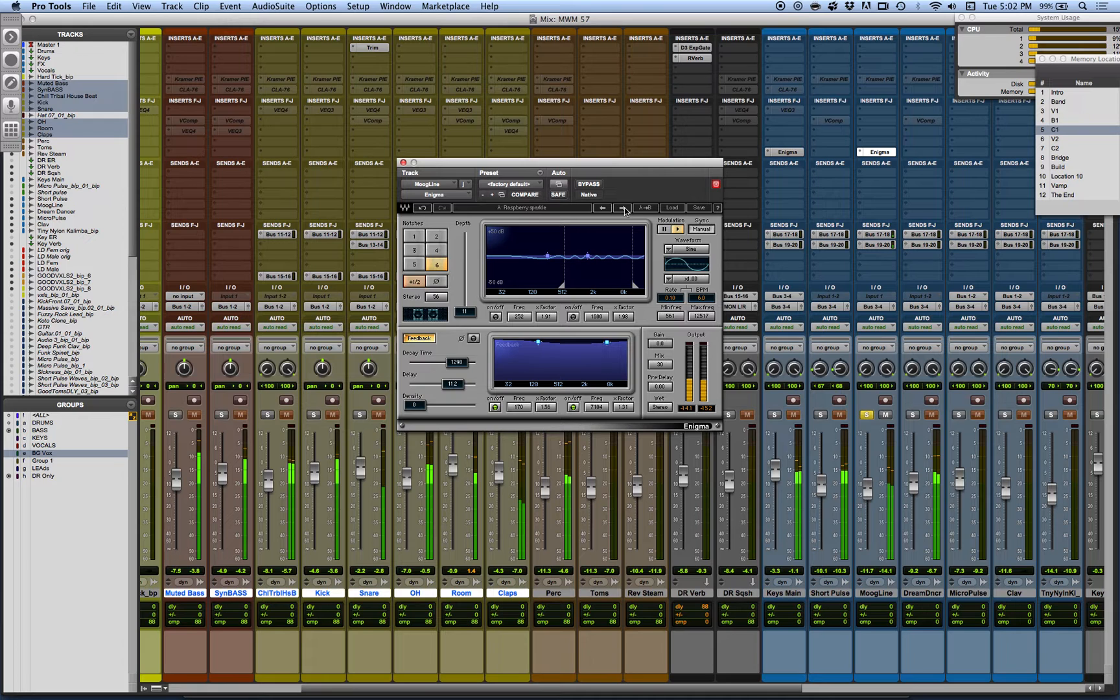
left_click(623, 208)
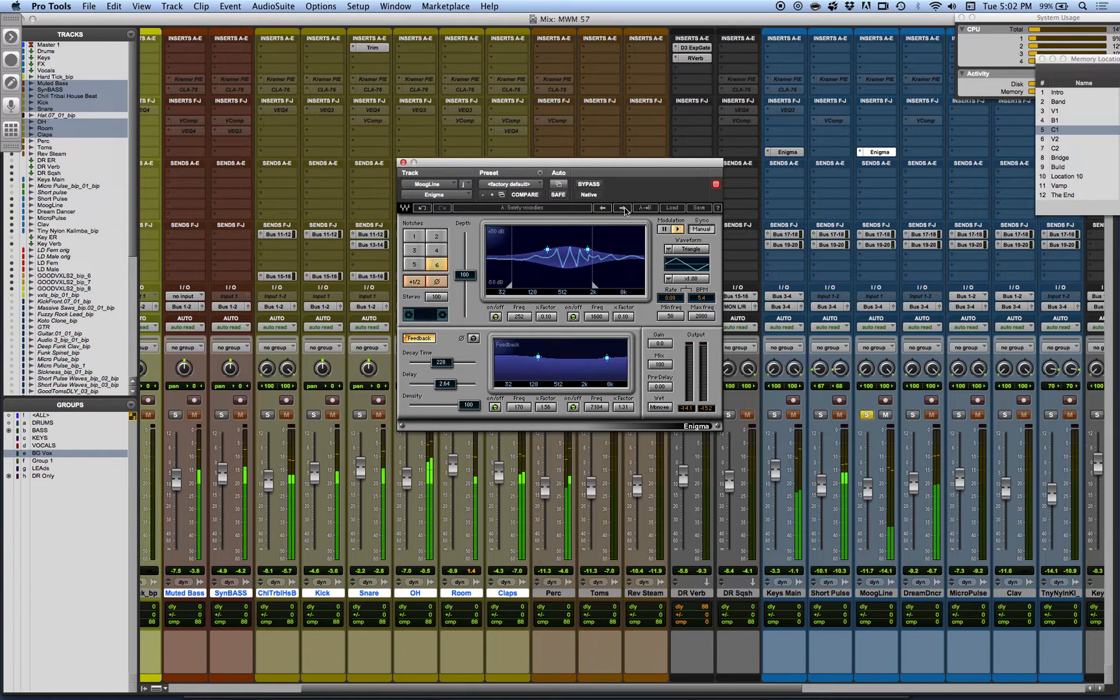
left_click(622, 208)
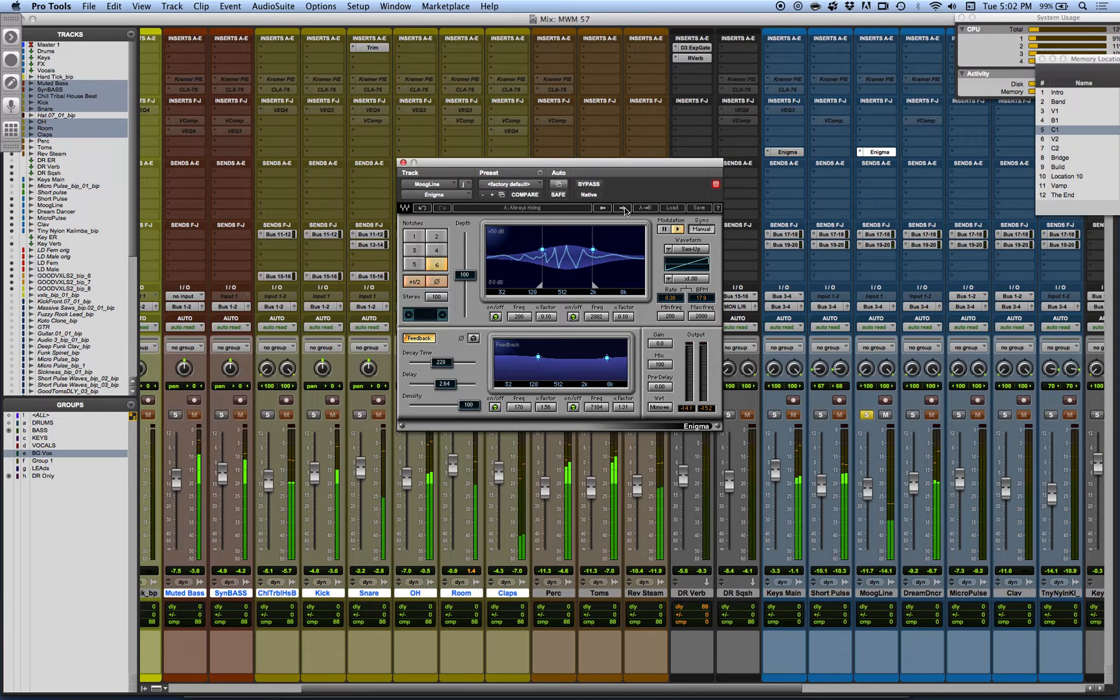
left_click(623, 208)
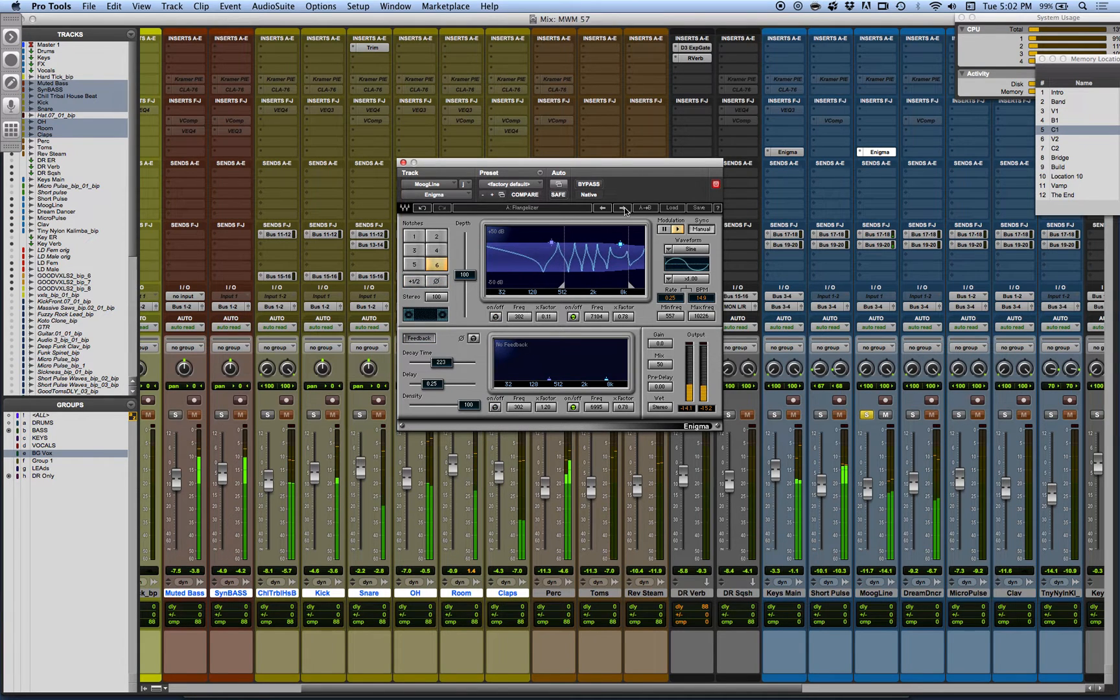
left_click(623, 208)
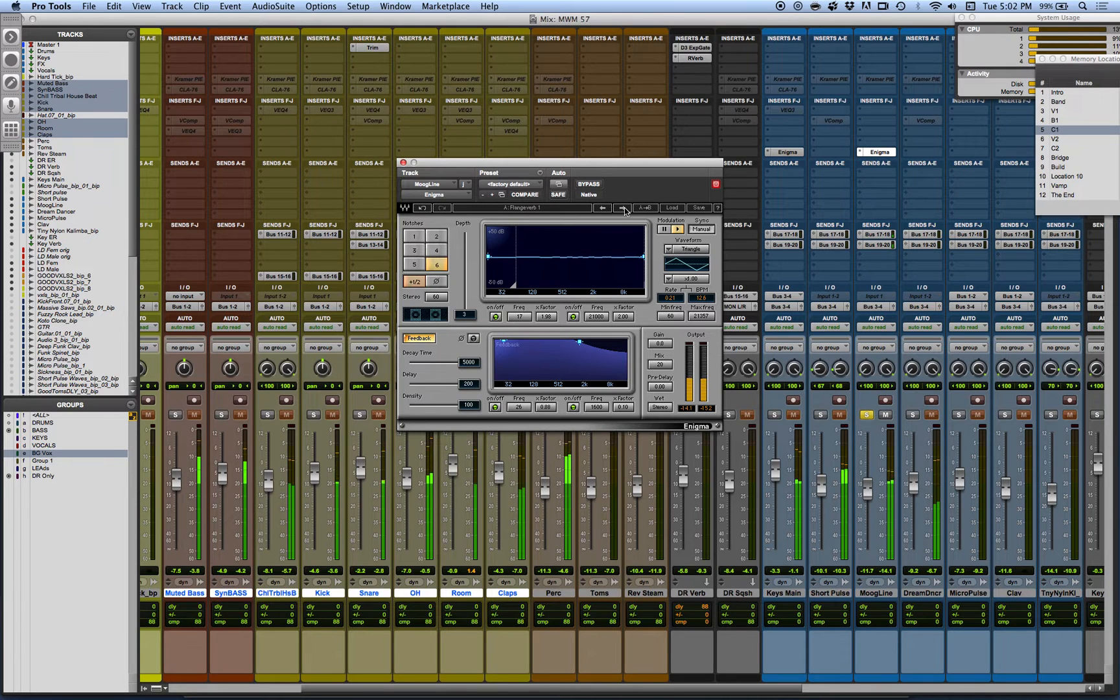
left_click(623, 208)
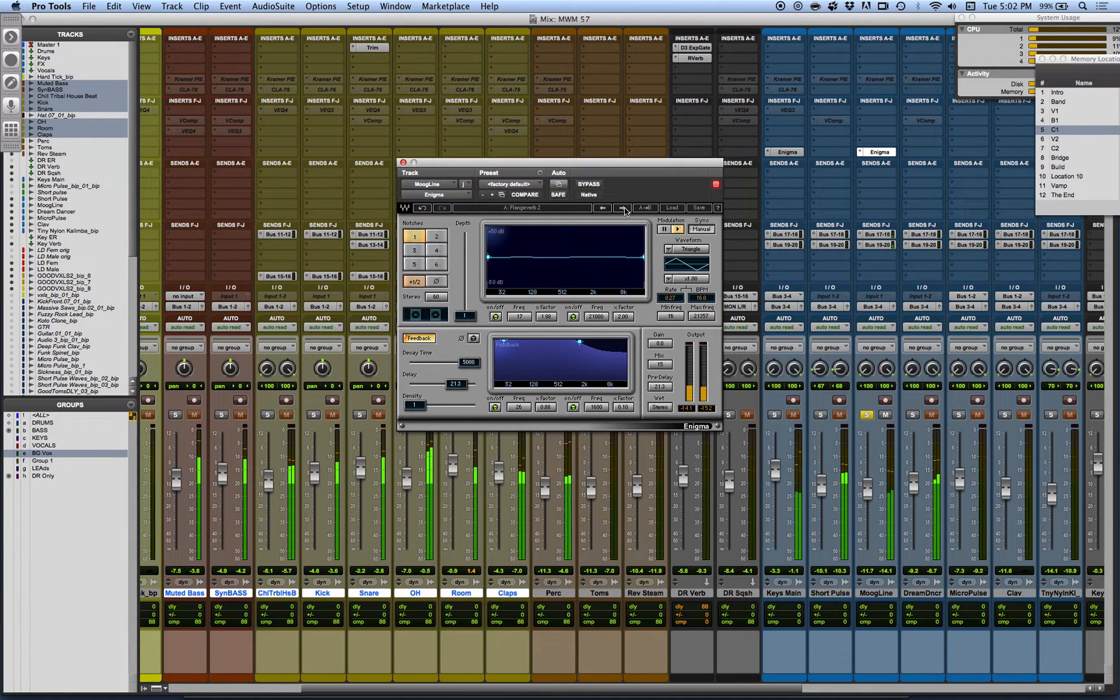
left_click(623, 208)
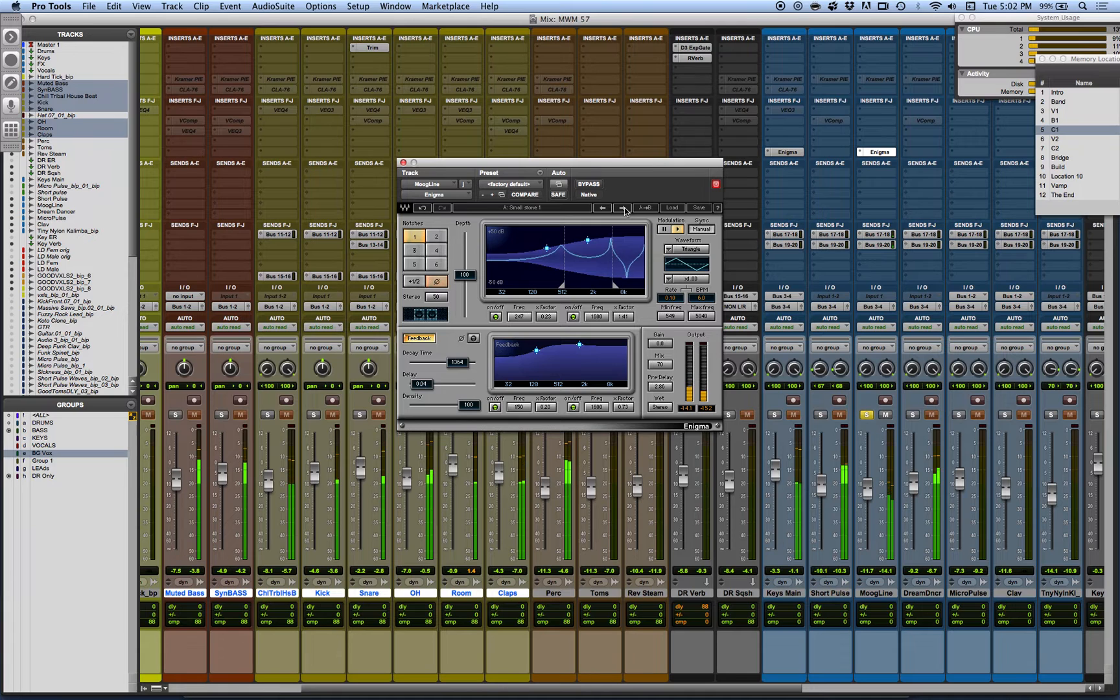
Step: Audition the next Enigma presets on MoogLine, from Small stone 2 through Dub-o-matic to Spring Reverb mono
left_click(623, 208)
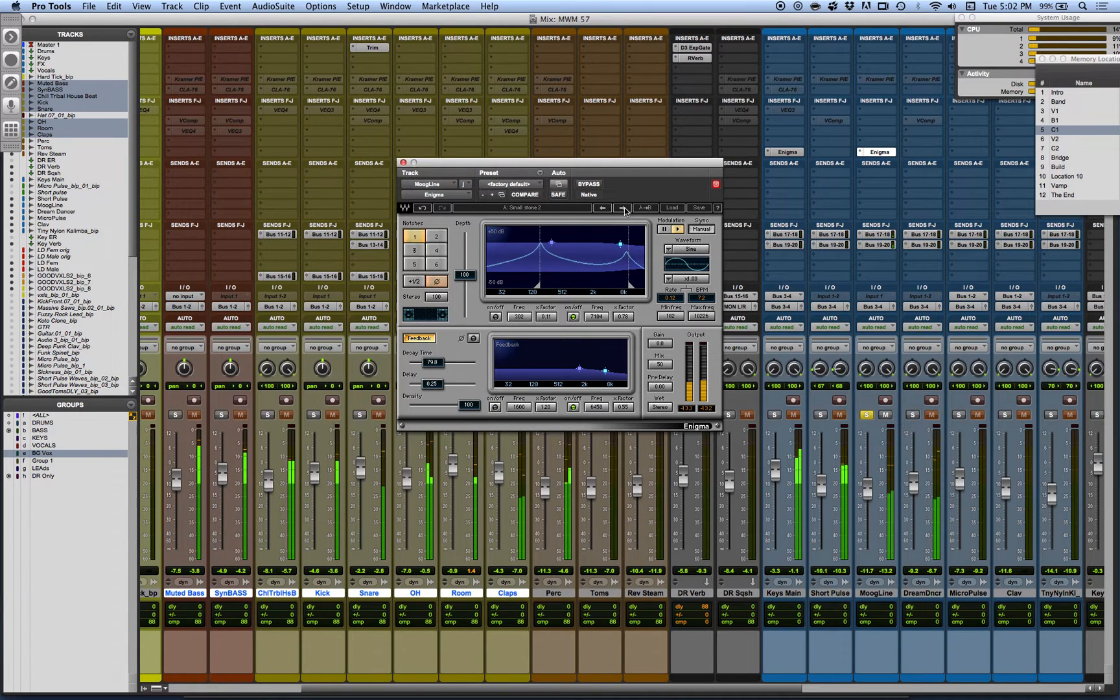
left_click(623, 208)
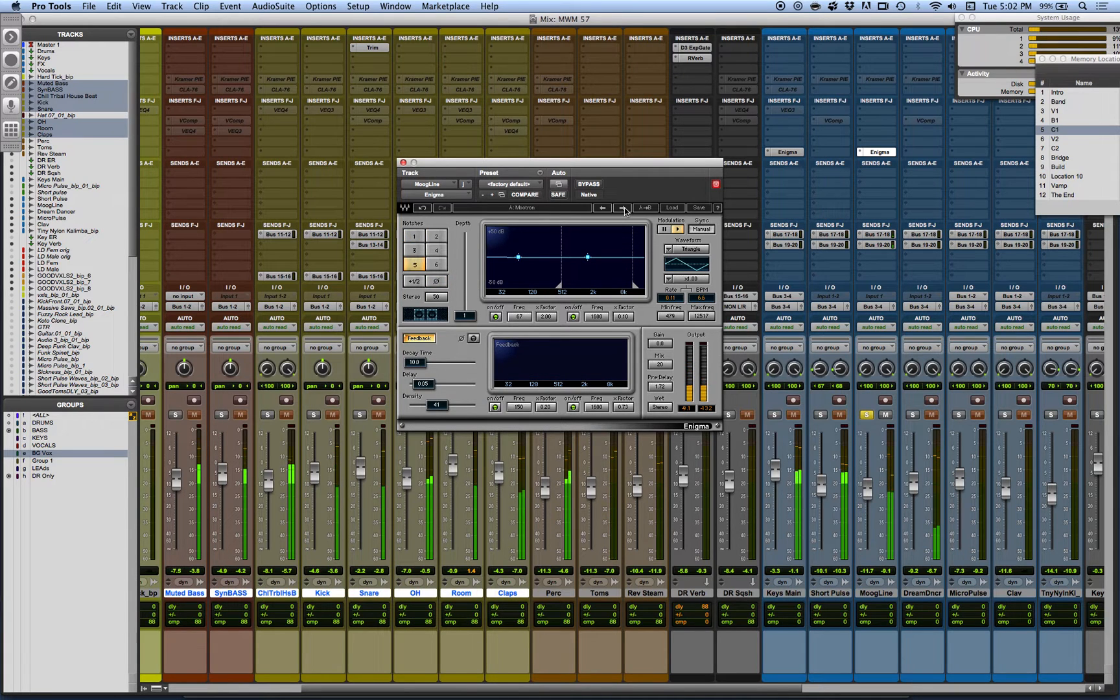
left_click(623, 208)
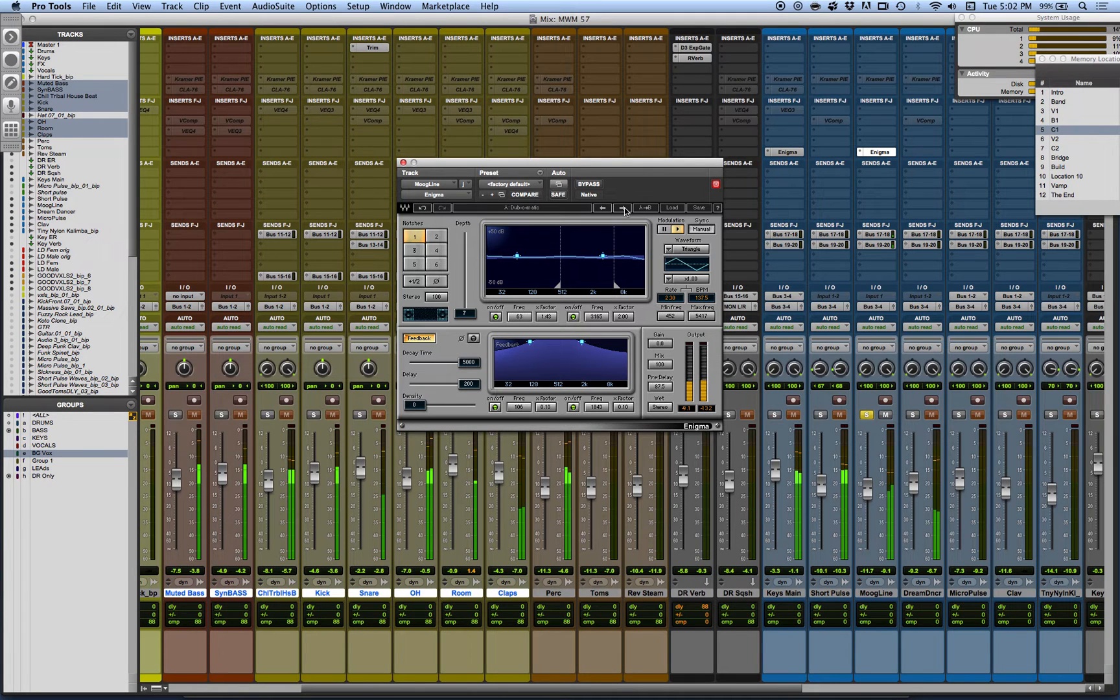
left_click(623, 208)
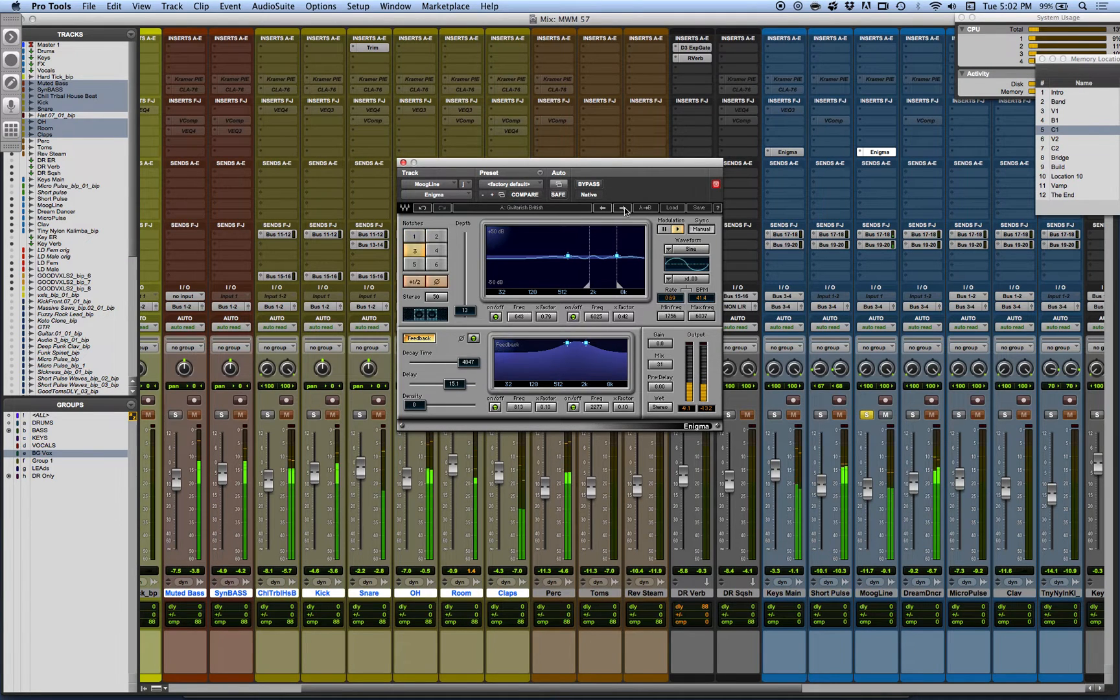
left_click(623, 208)
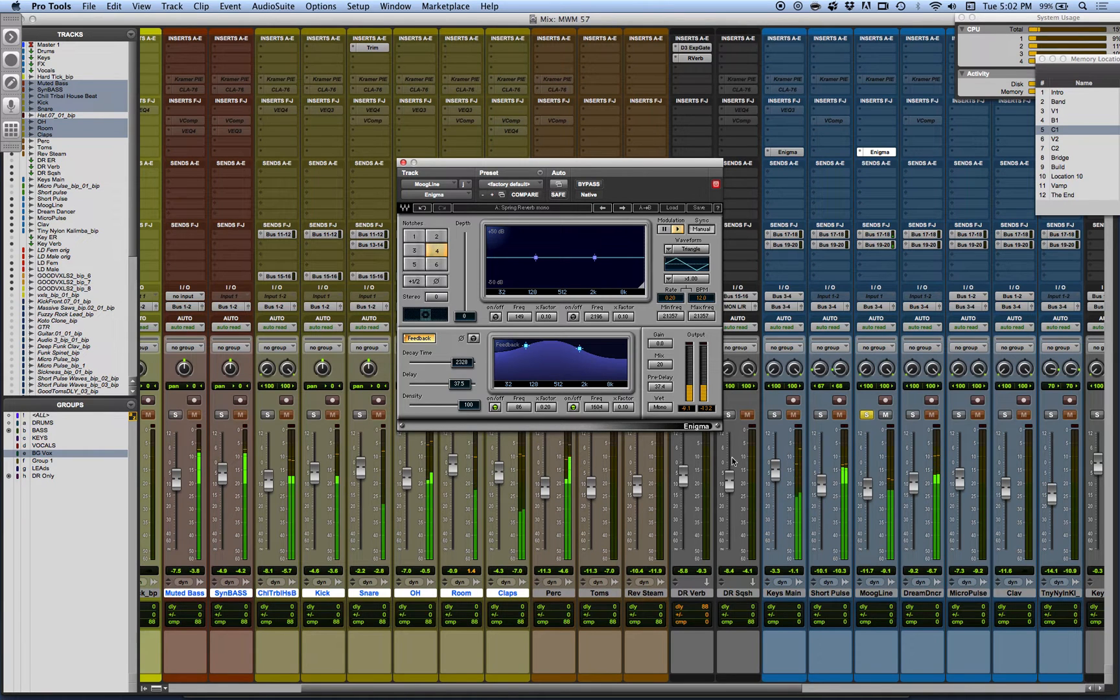
Step: Solo Keys Main instead of MoogLine and open its Enigma insert, switched to setup B
left_click(906, 471)
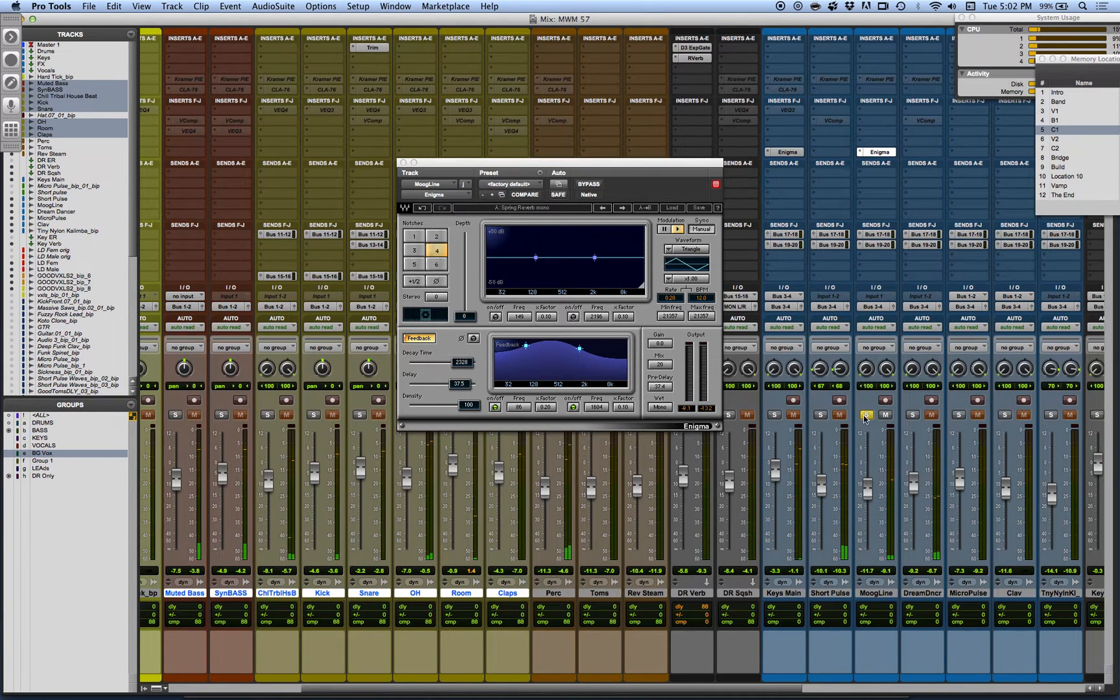
left_click(774, 414)
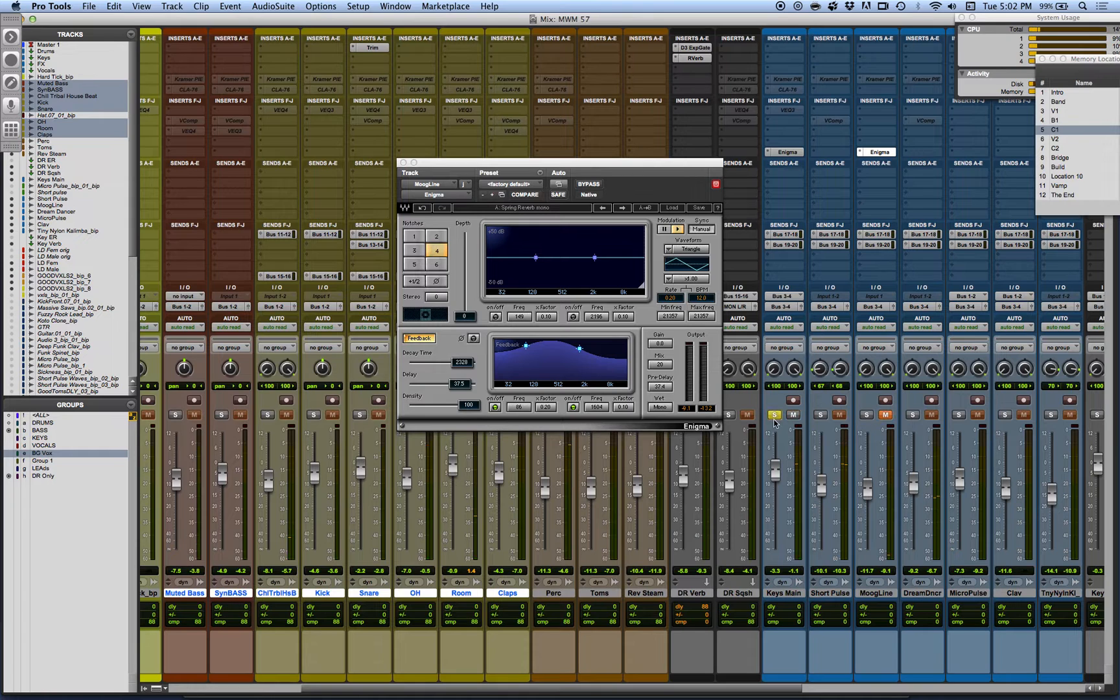
left_click(787, 152)
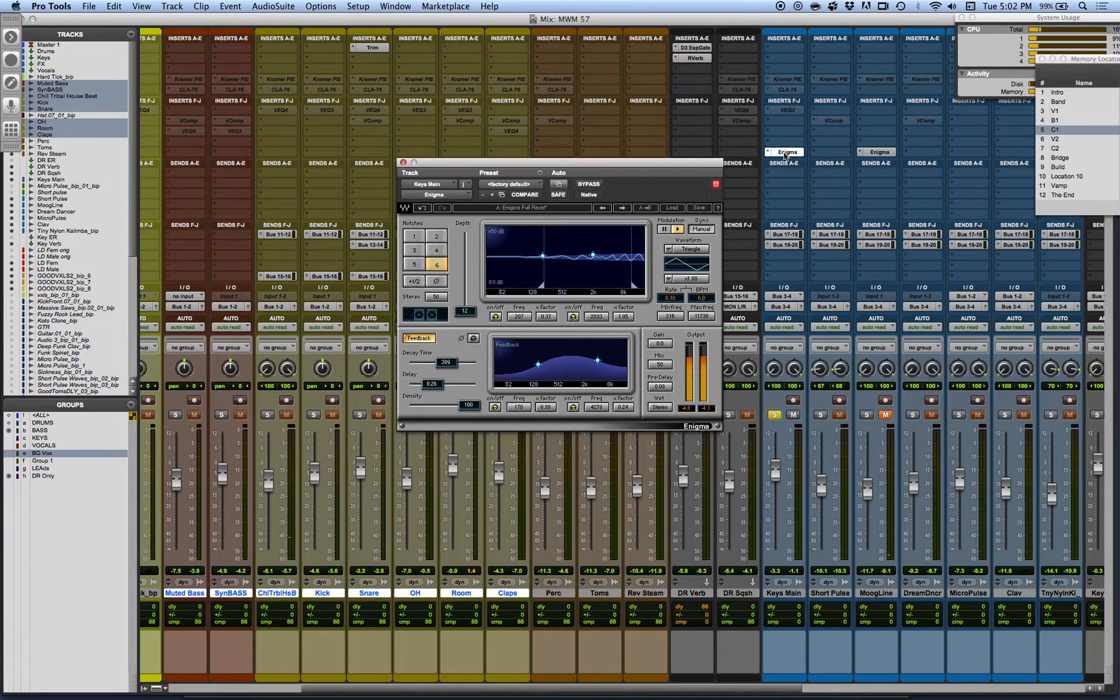
left_click(645, 207)
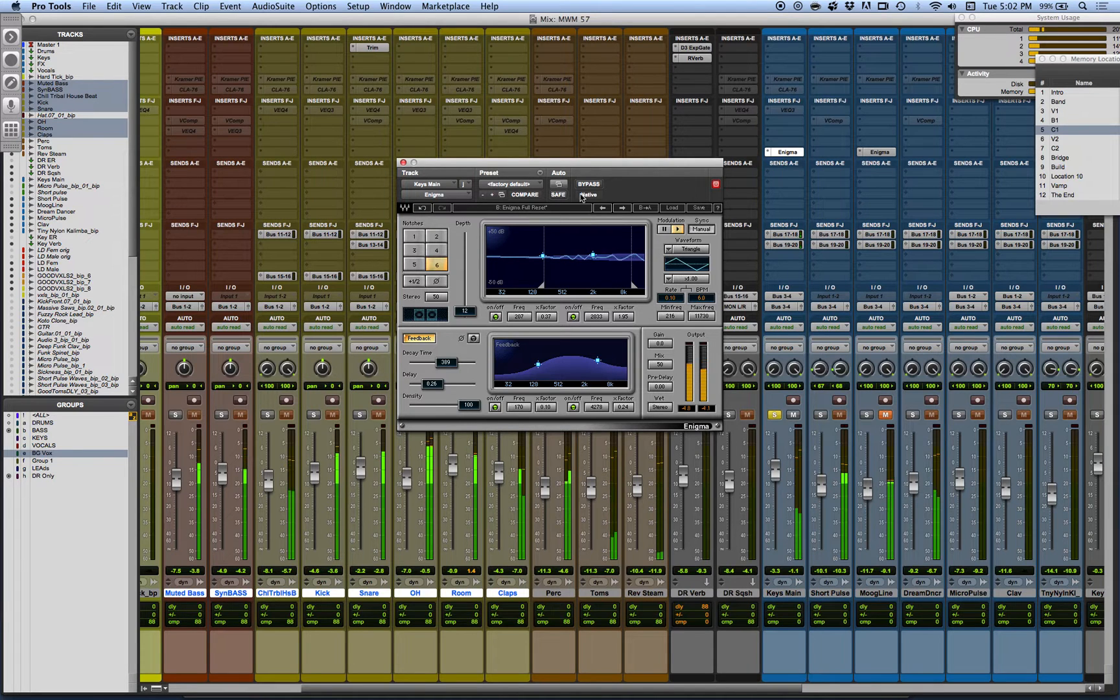
Step: Audition successive Enigma presets on Keys Main during playback, from Raspberry sparkle through Always rising and Flangelizer to Flangeverb 2
left_click(621, 209)
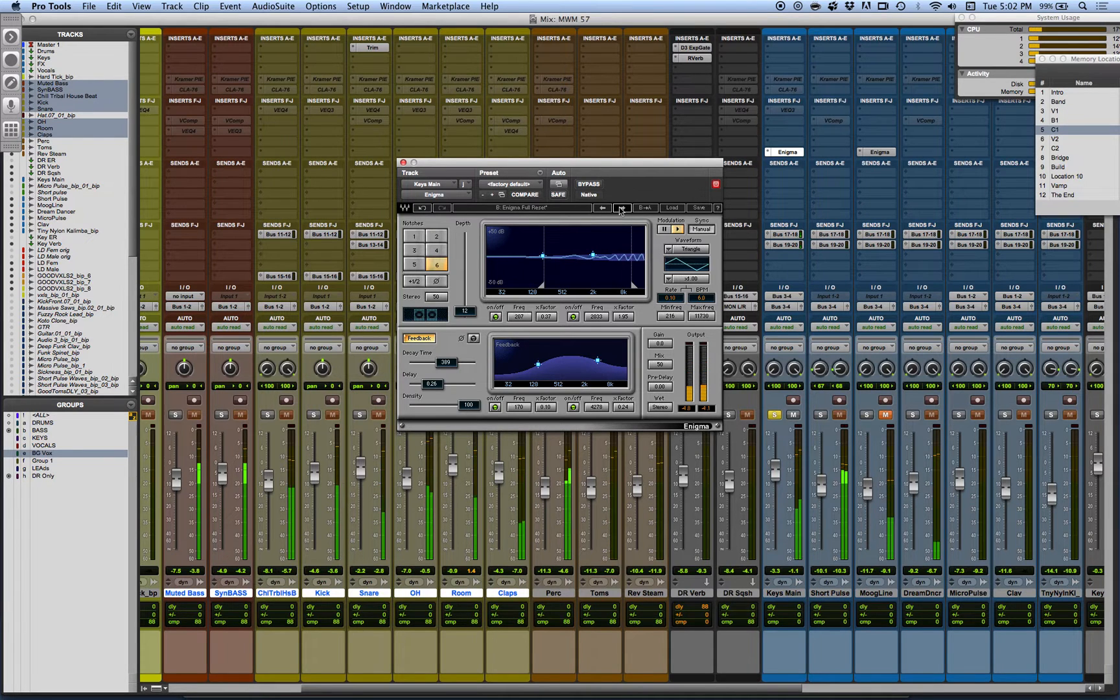
left_click(621, 209)
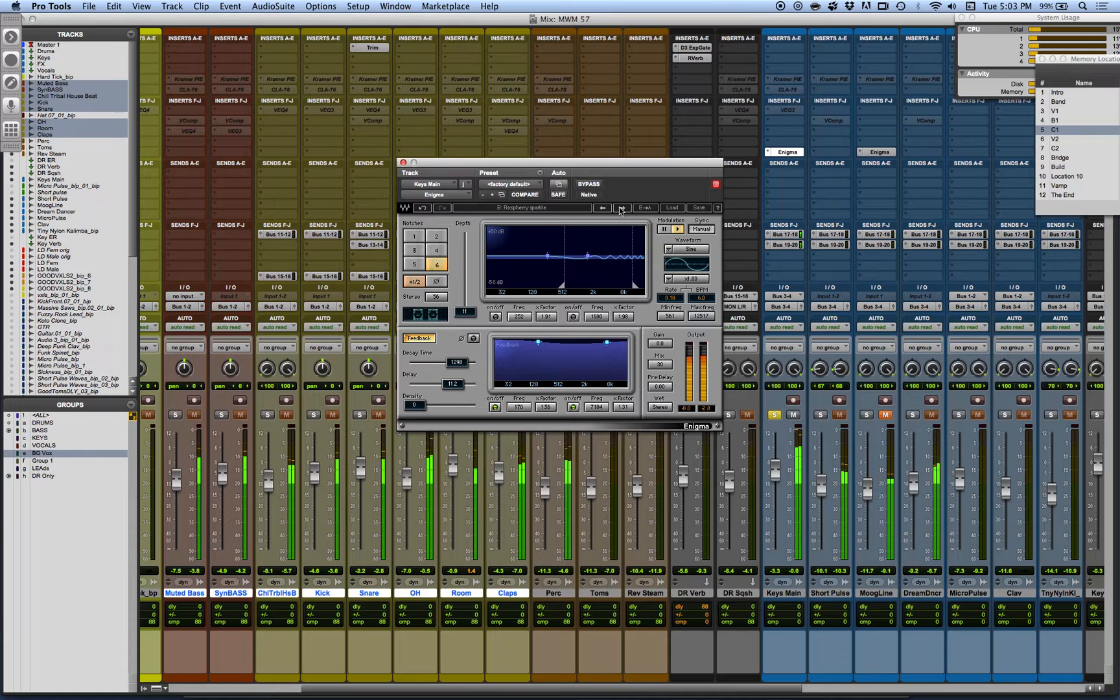
left_click(621, 208)
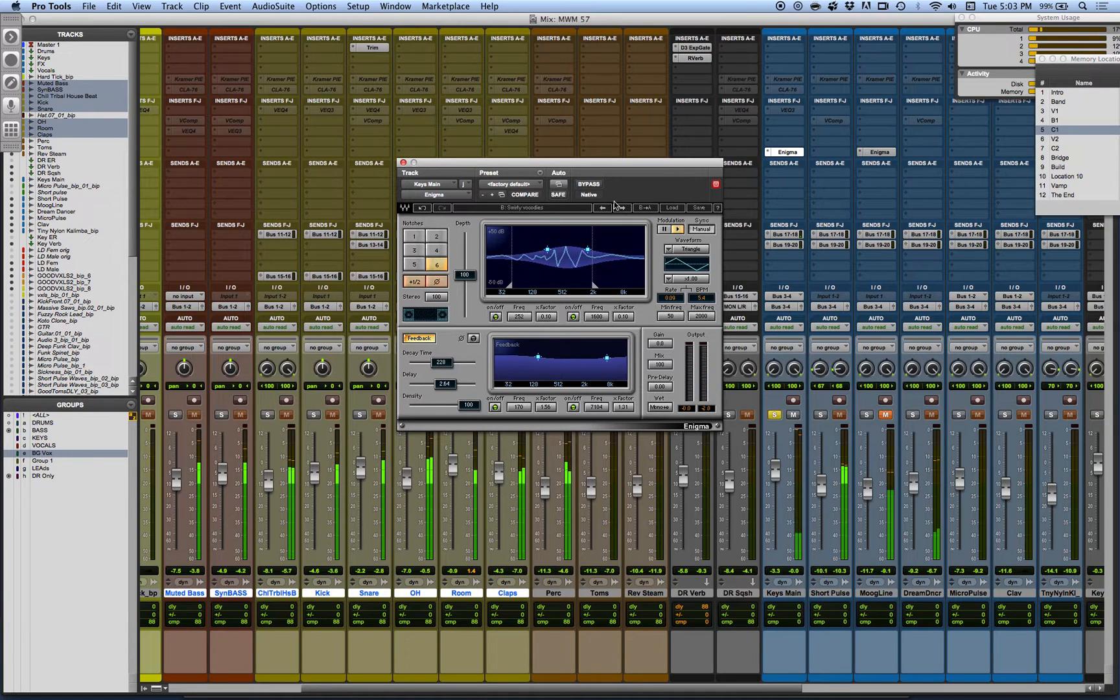
left_click(621, 209)
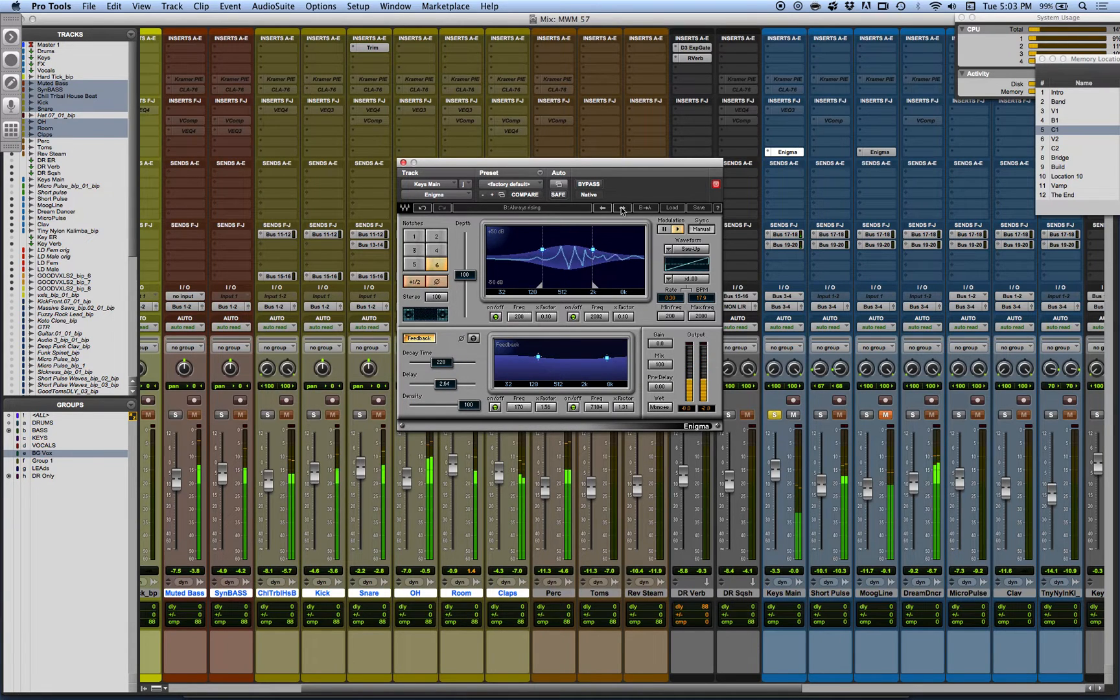
left_click(622, 209)
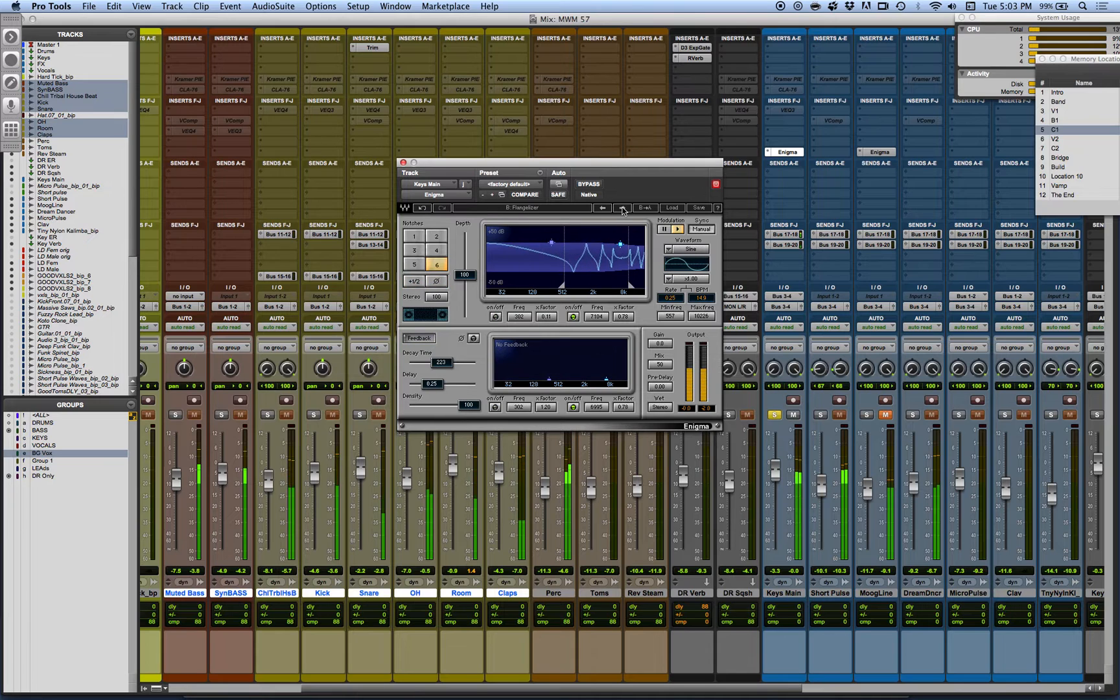
left_click(622, 208)
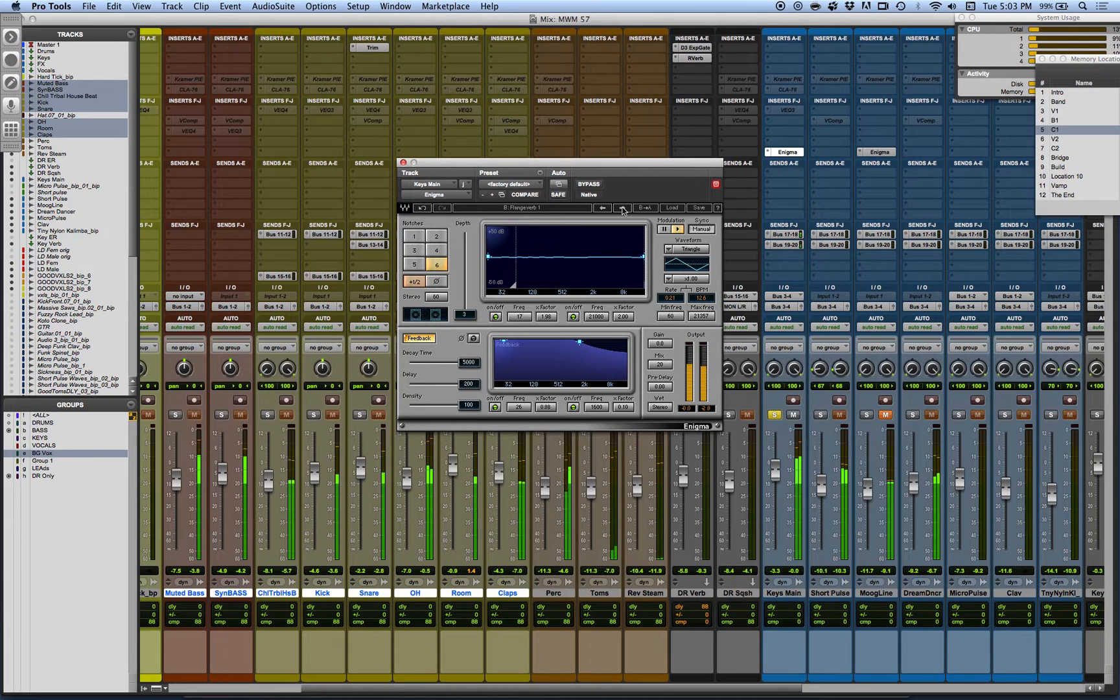
left_click(622, 208)
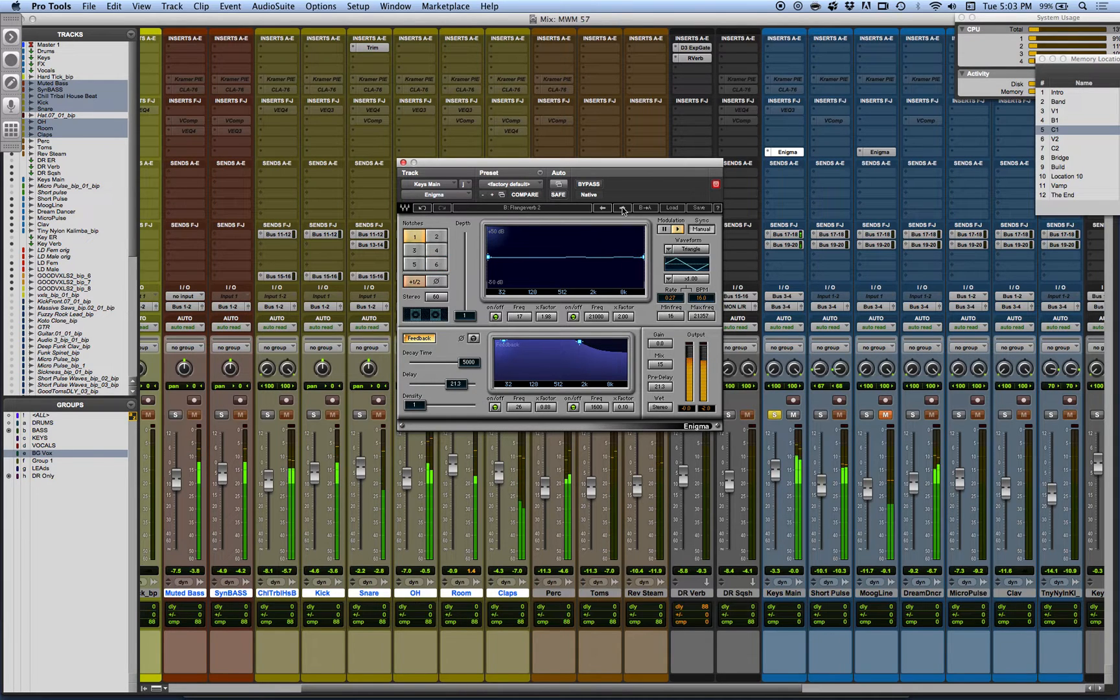
Step: Continue auditioning Enigma presets on Keys Main, from Small stone 1 through Dub-o-matic to Spring Reverb mono
left_click(623, 208)
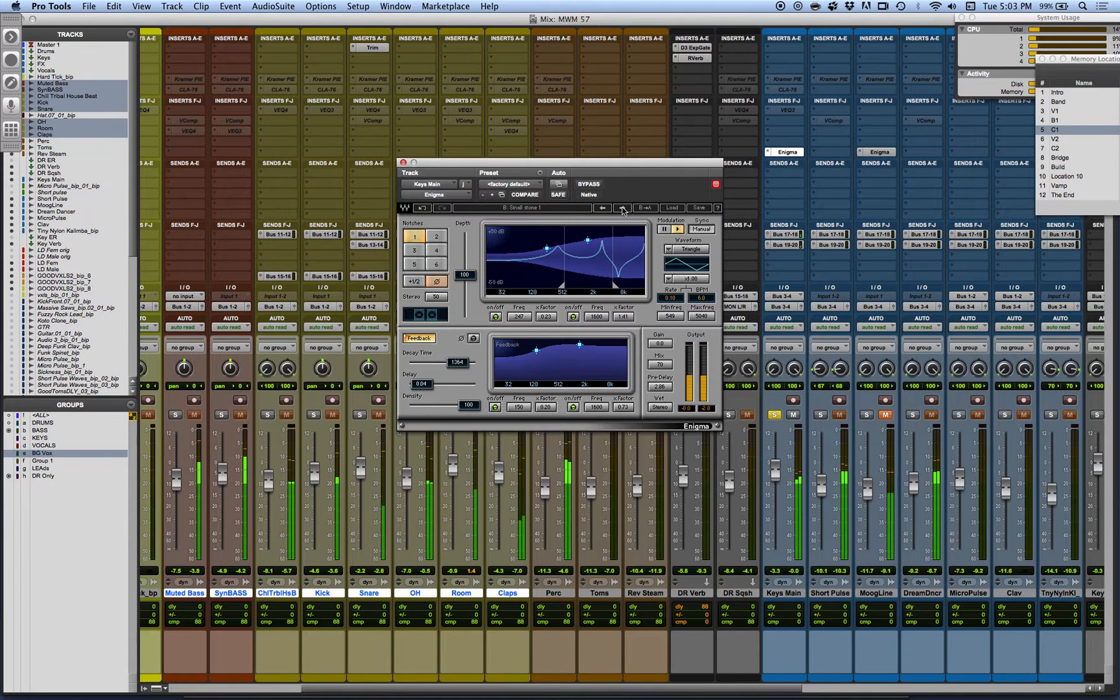
left_click(622, 208)
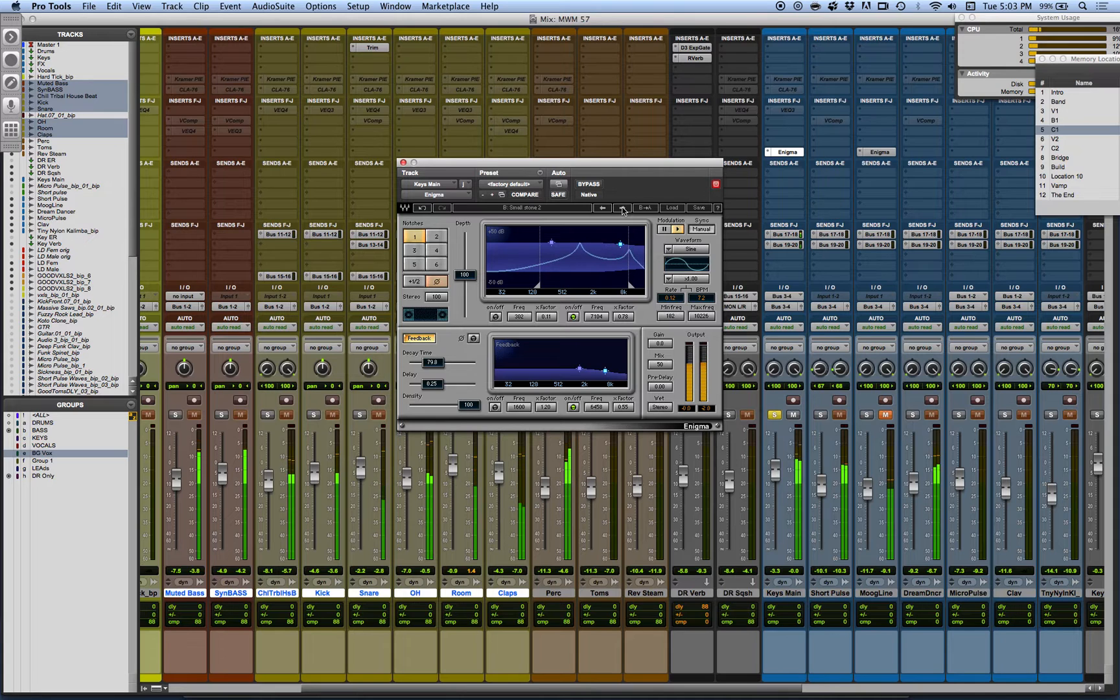
left_click(623, 208)
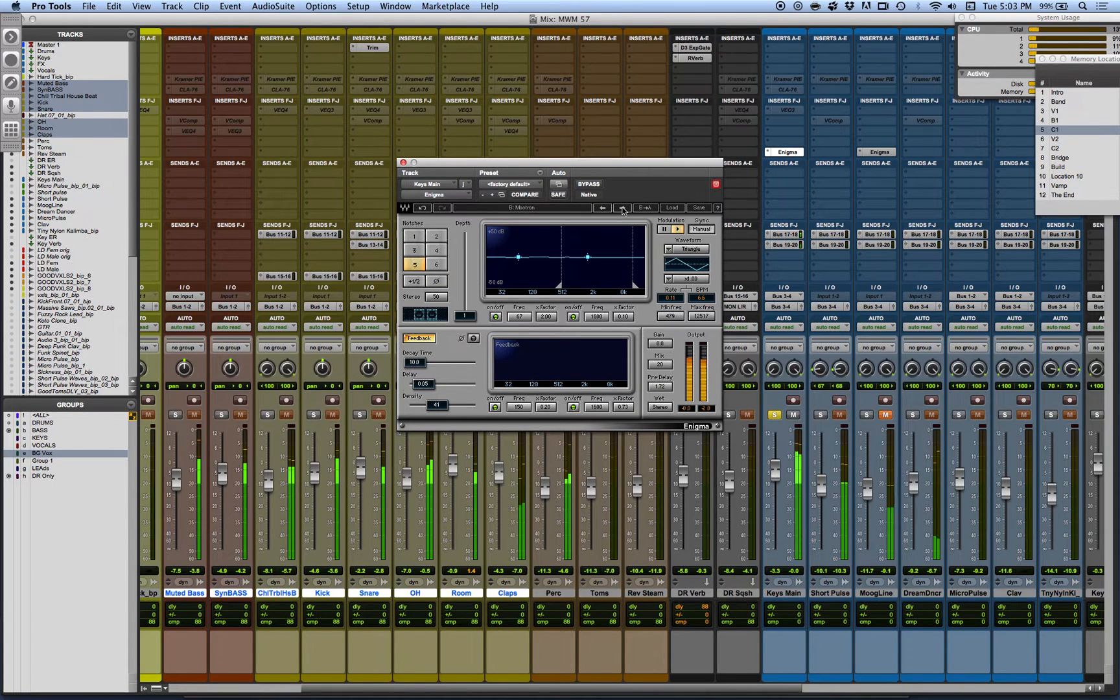
left_click(622, 208)
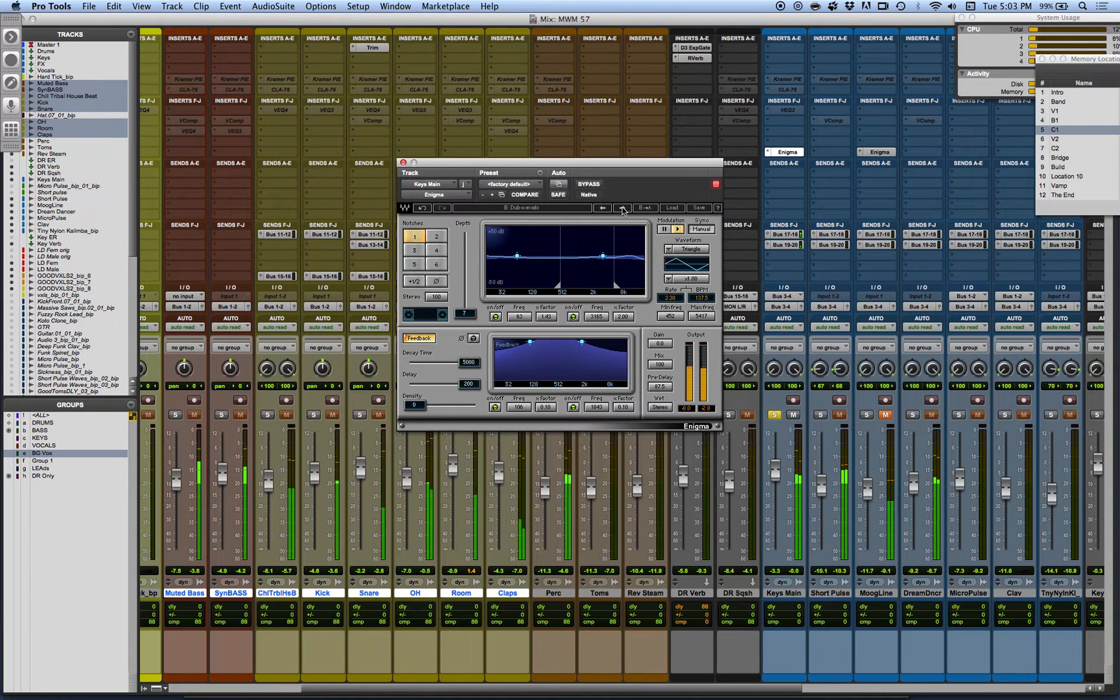
left_click(622, 208)
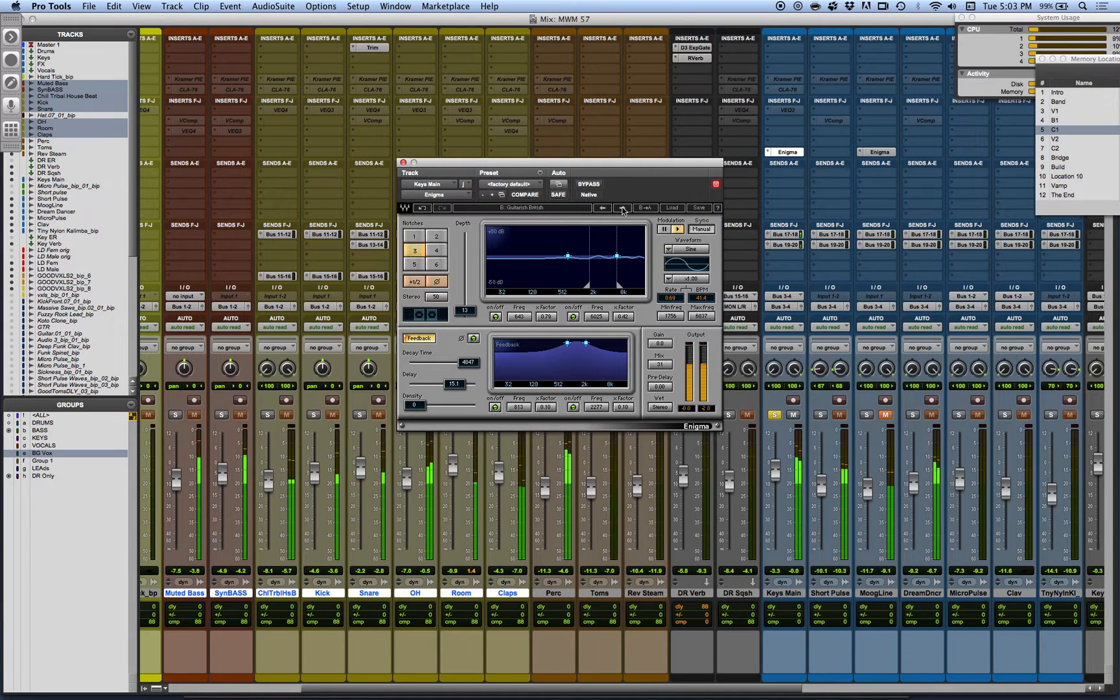
left_click(623, 208)
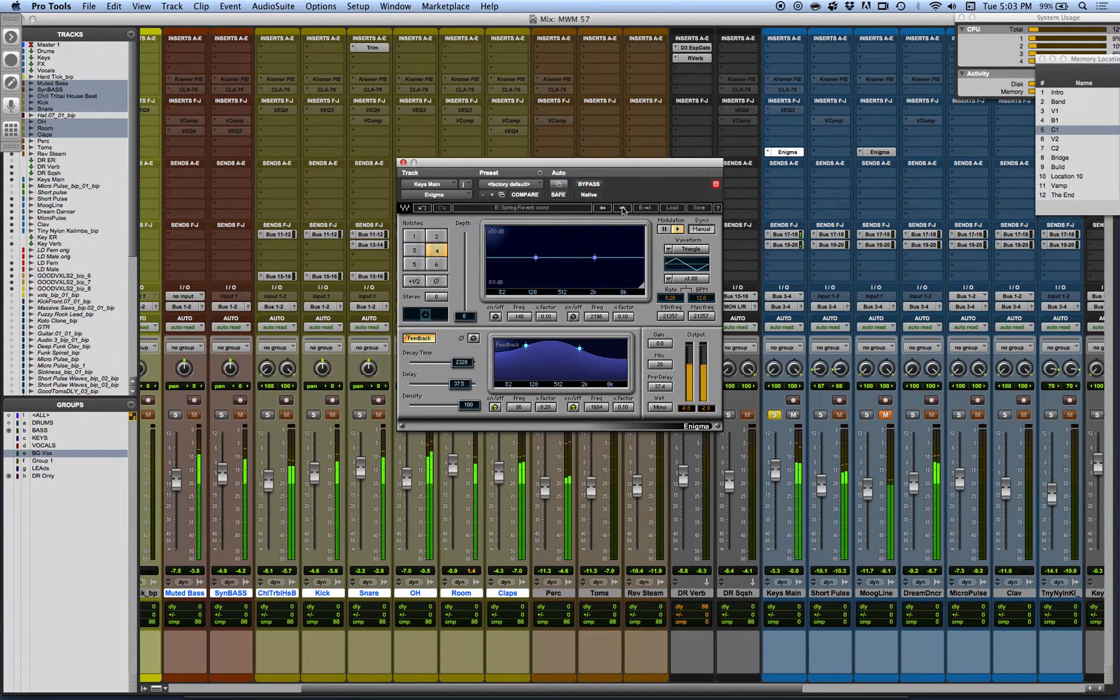
Step: Advance Keys Main's Enigma presets from Spring Reverb stereo through LR echo to Guitarslapper 1, and set that preset's notch depth to 36
left_click(622, 208)
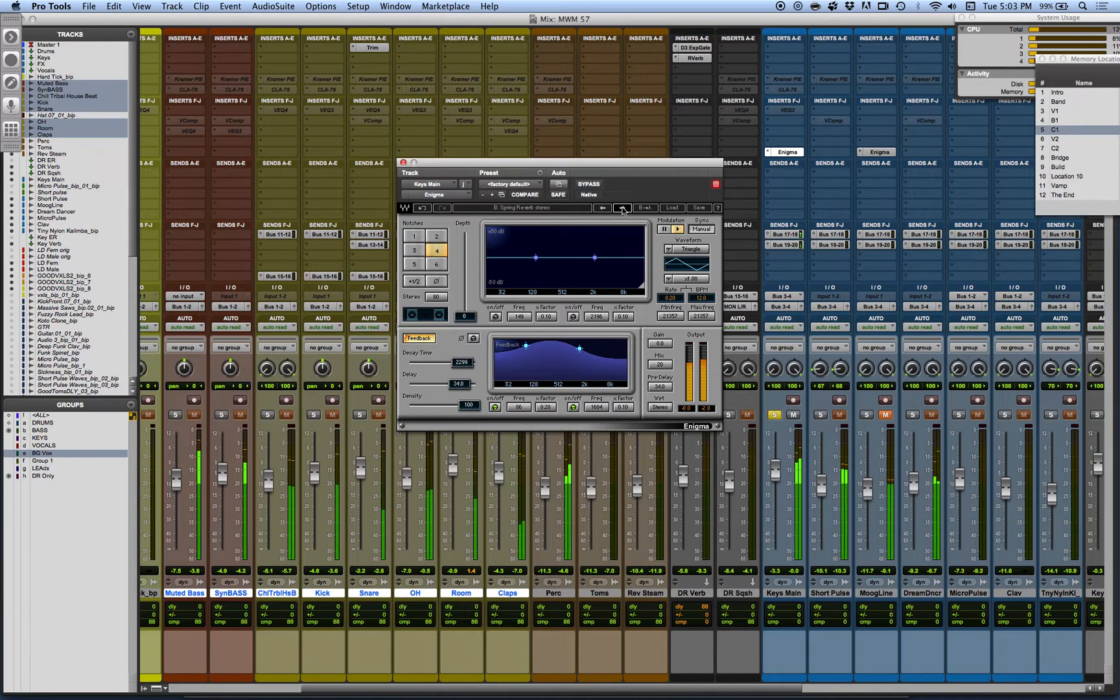
left_click(622, 208)
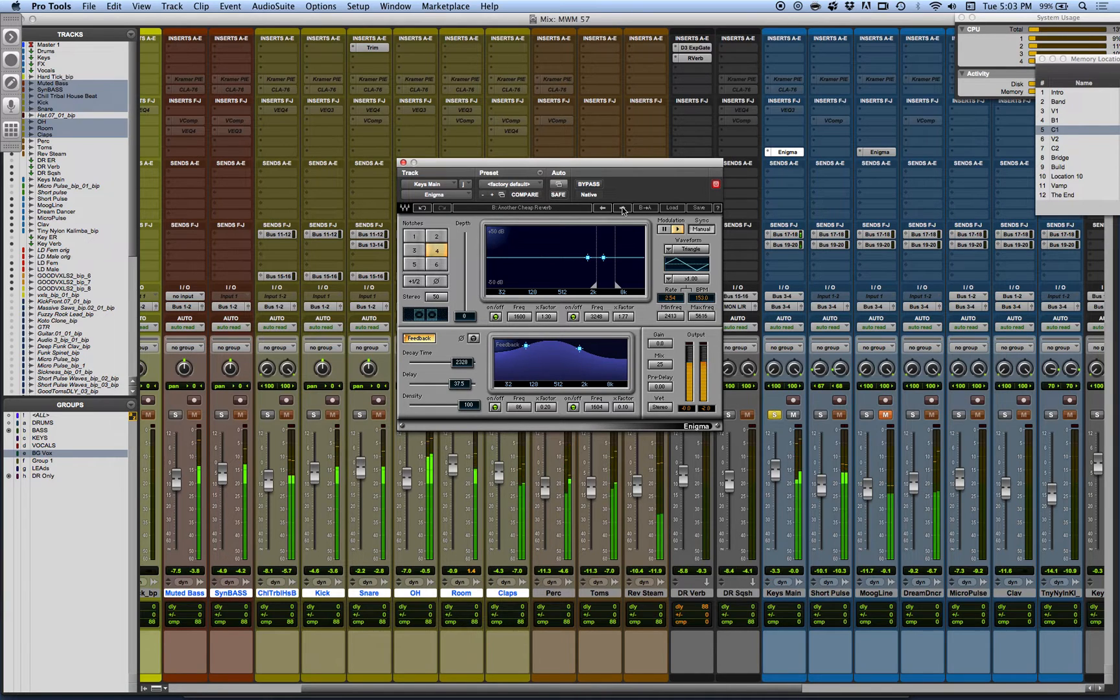
left_click(622, 208)
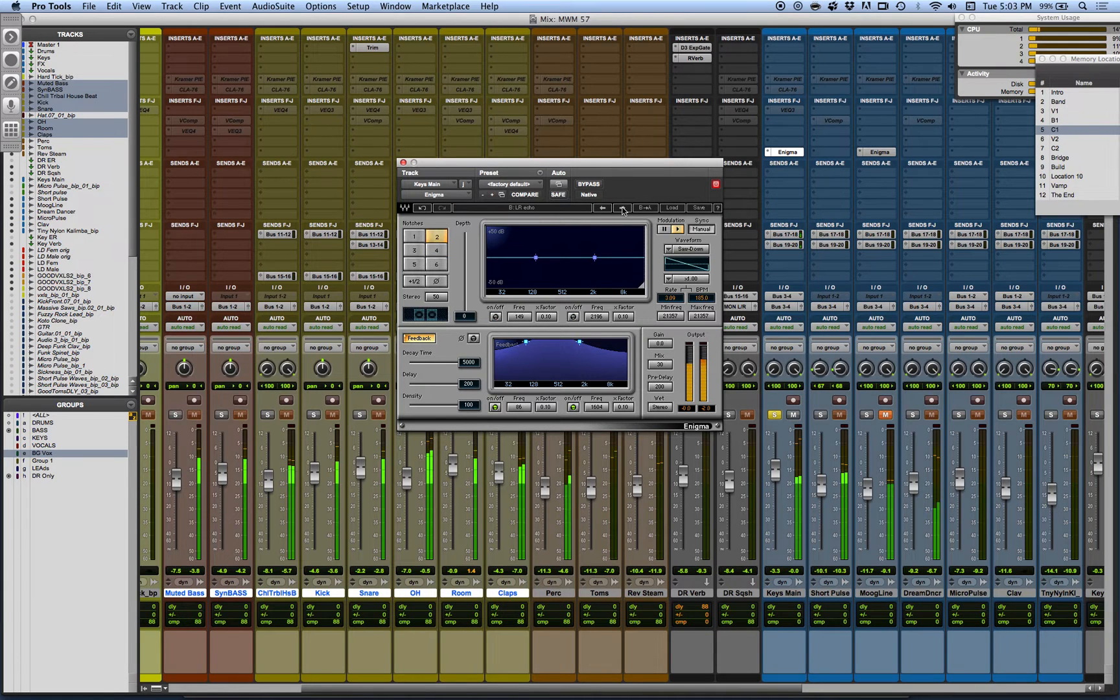
left_click(622, 208)
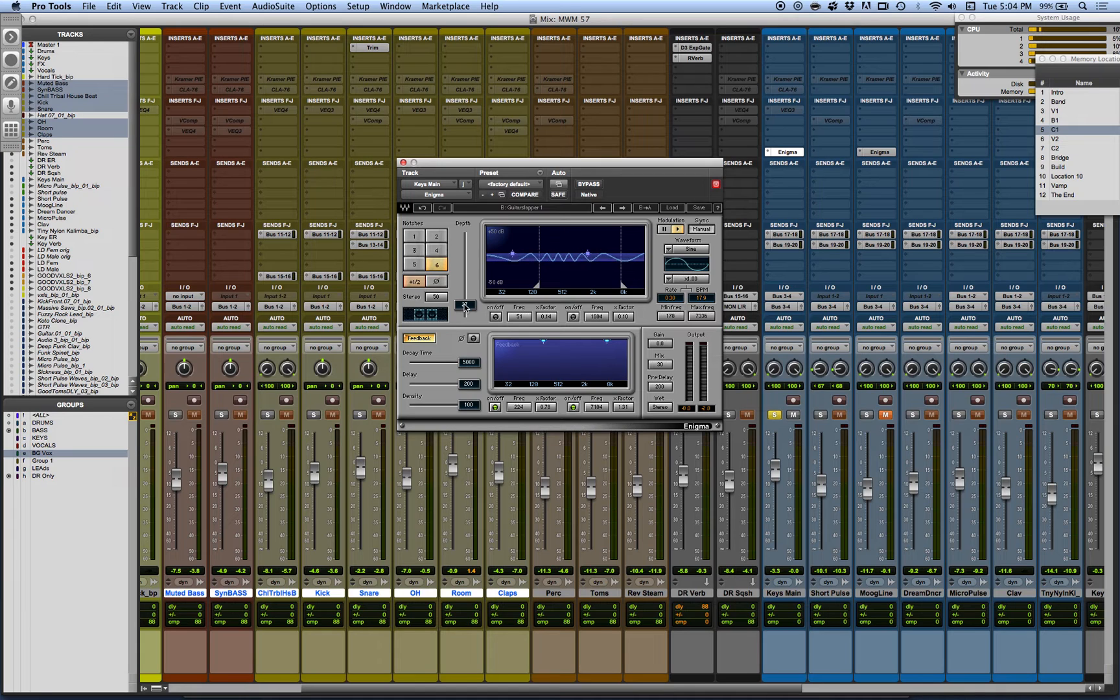
mouse_move(465, 306)
left_mouse_down()
mouse_move(465, 280)
mouse_move(464, 315)
mouse_move(465, 302)
left_mouse_up()
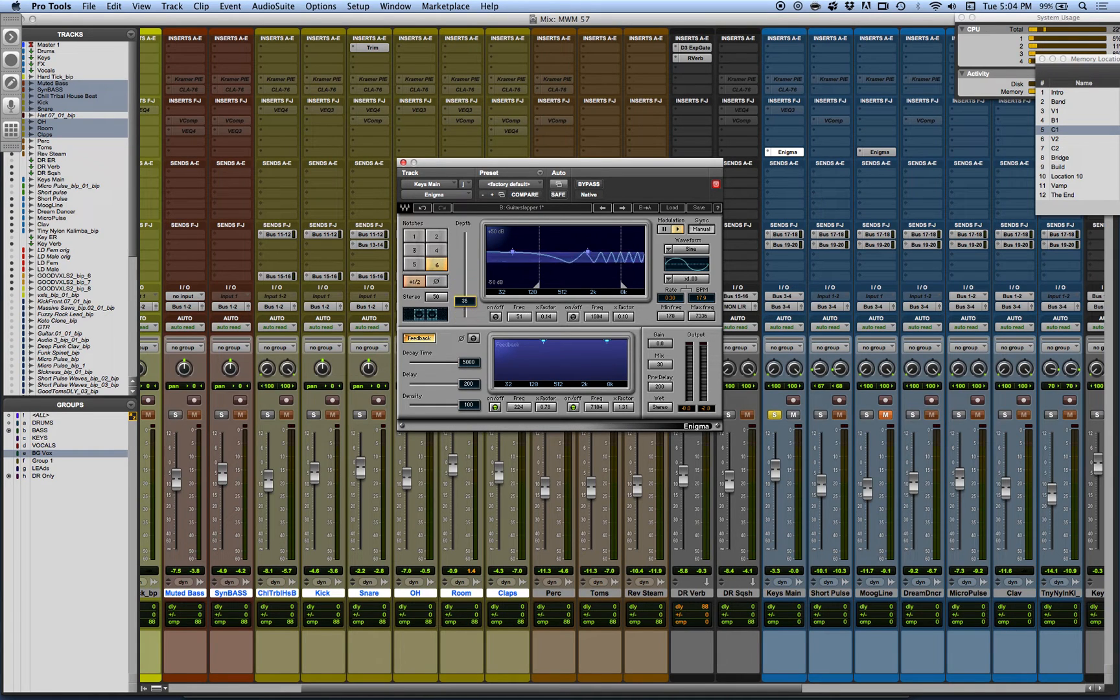